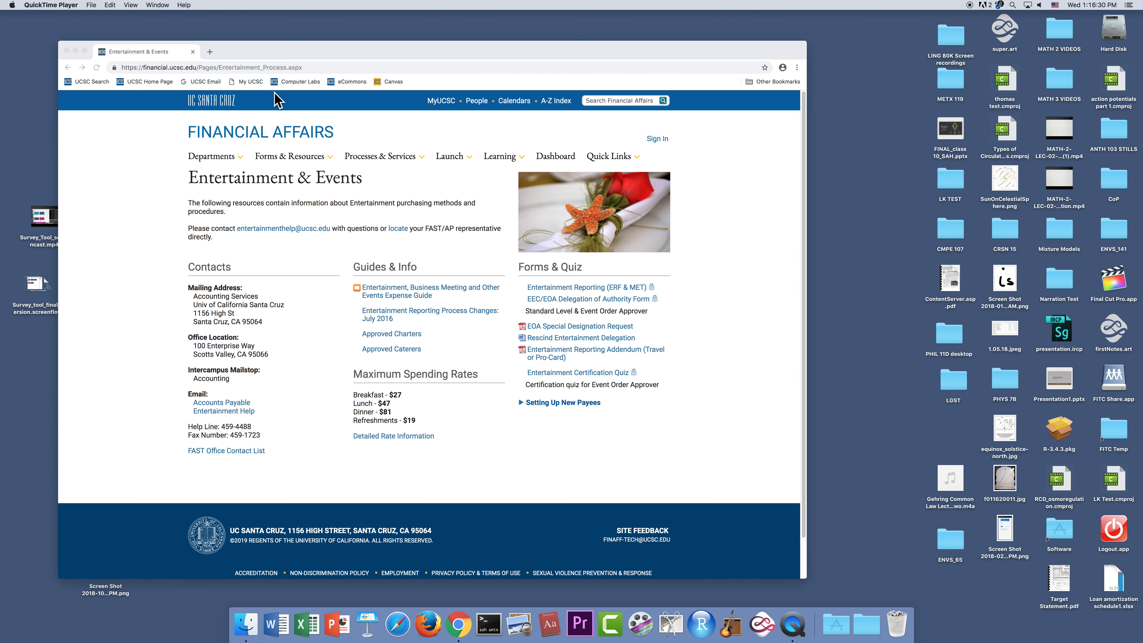
- Open financial.ucsc.edu in a new browser tab and go to its Entertainment & Events page
left_click(210, 51)
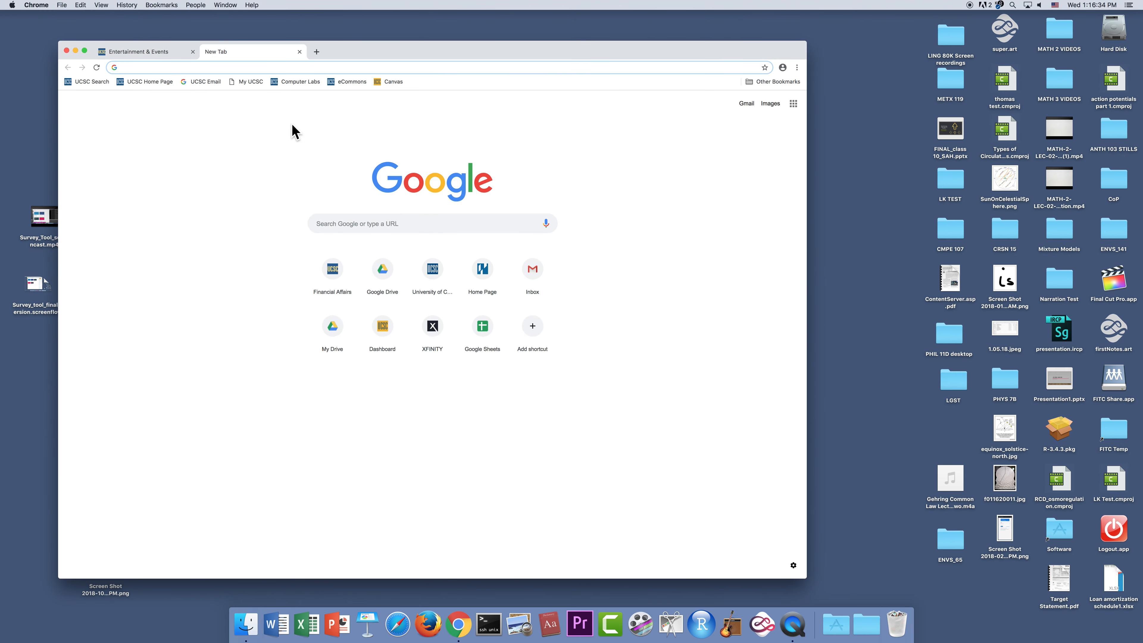
type("fi")
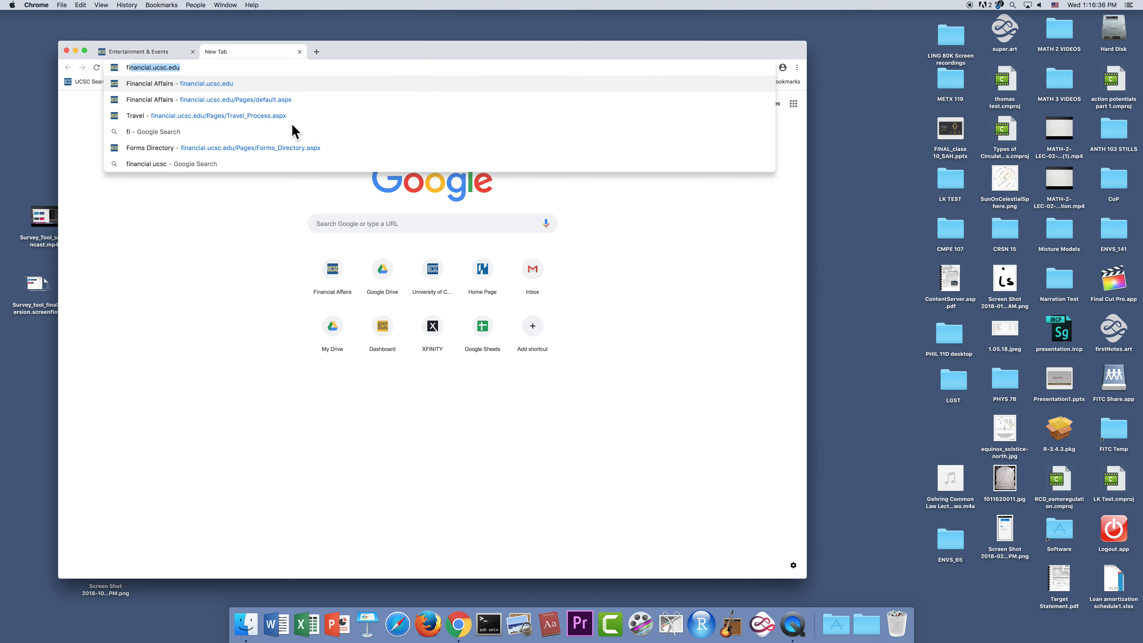
type("nancial")
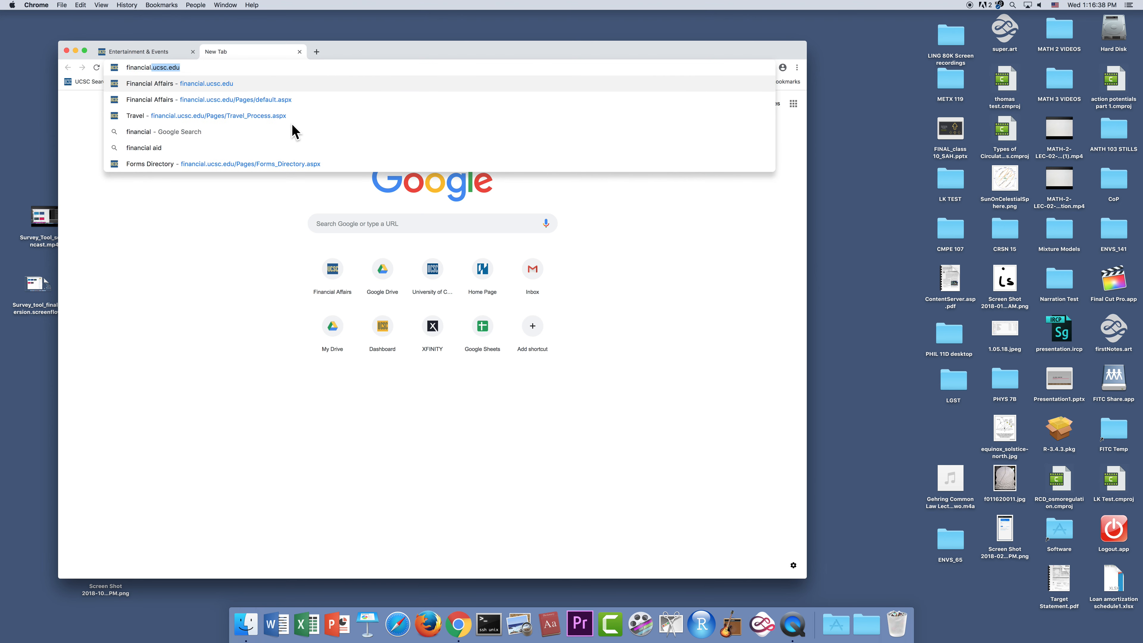
type(".ucsc.edu")
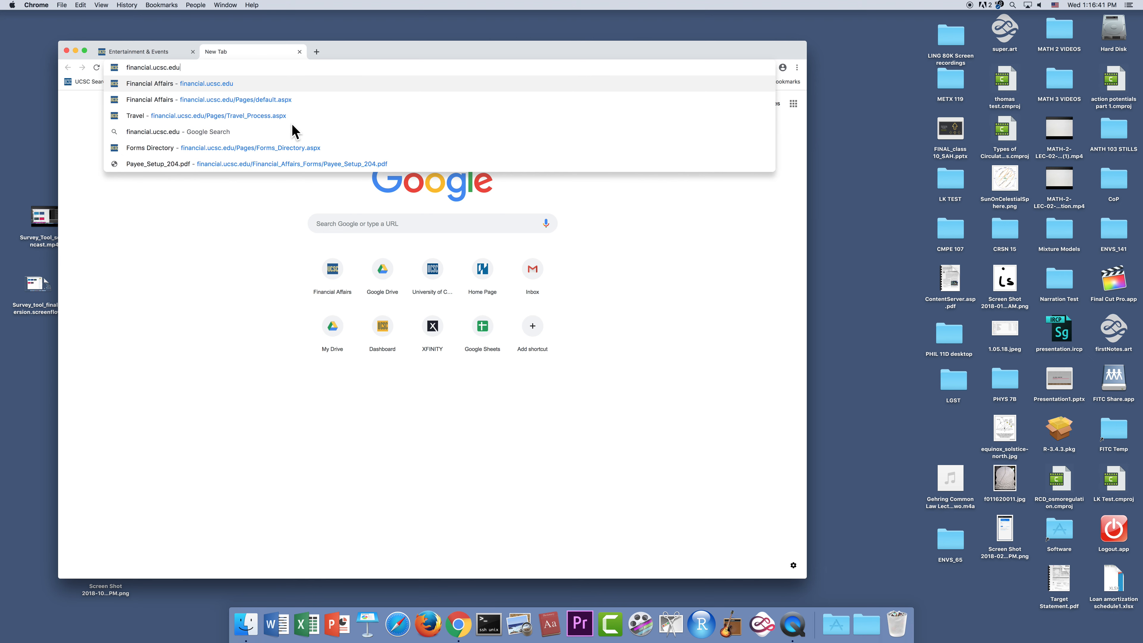
key("Return")
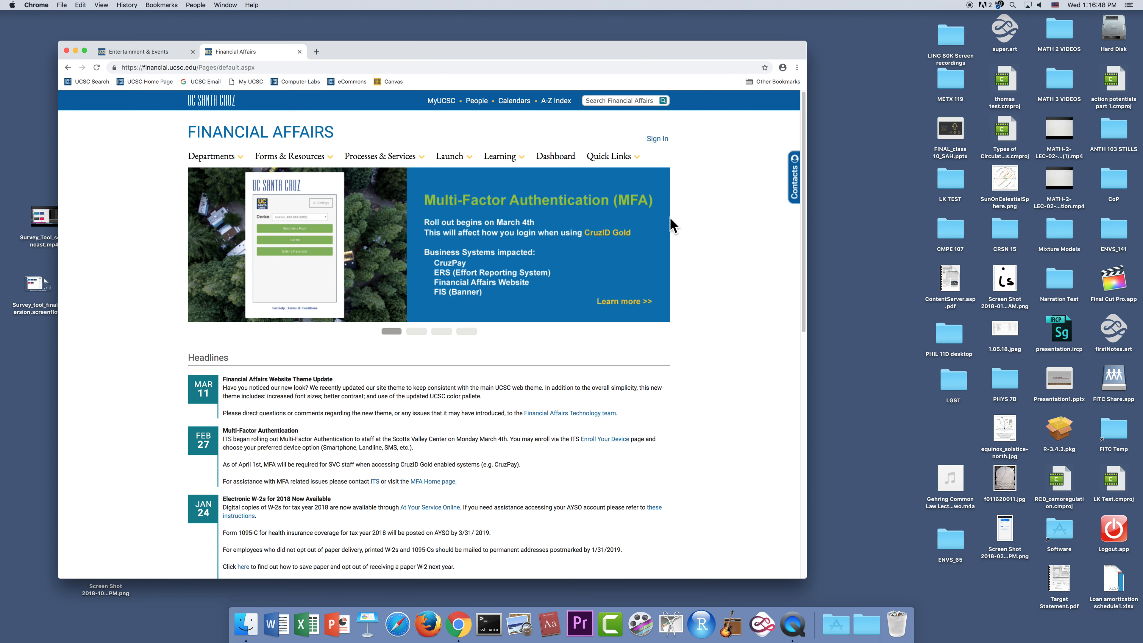
mouse_move(378, 163)
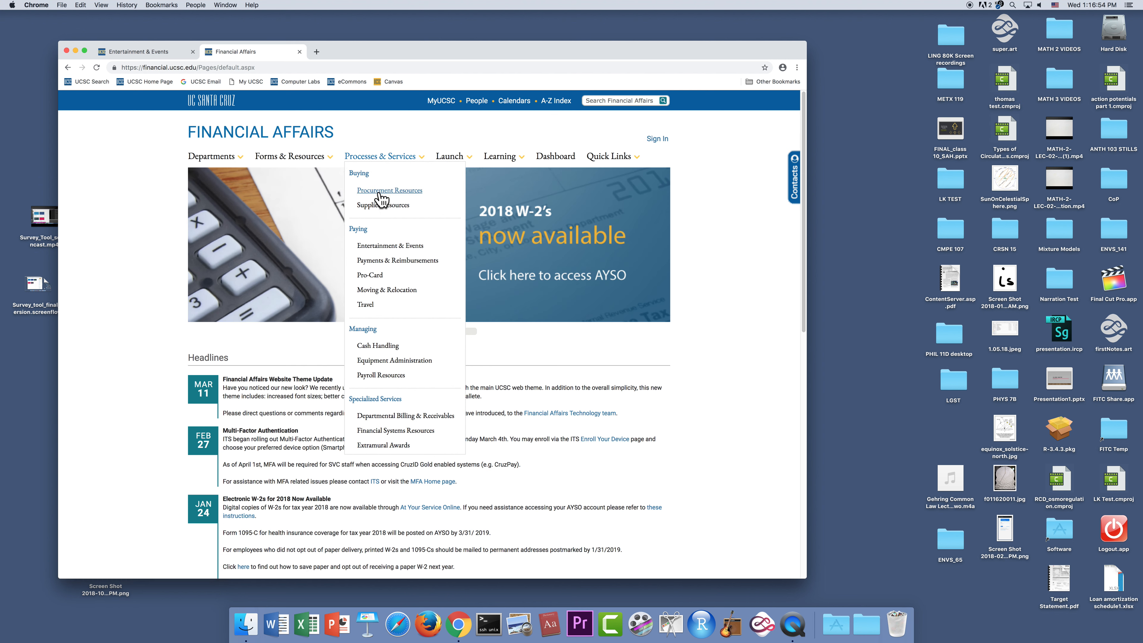
left_click(381, 248)
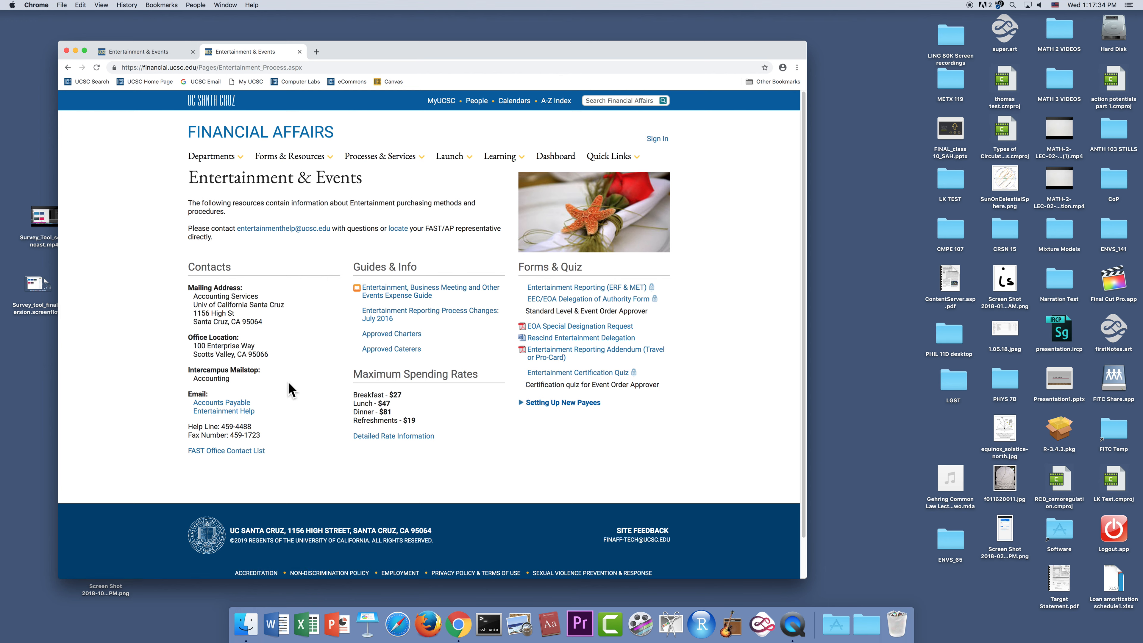
- View the Entertainment, Business Meeting and Other Events Expense Guide and return to the Entertainment & Events page
left_click(408, 297)
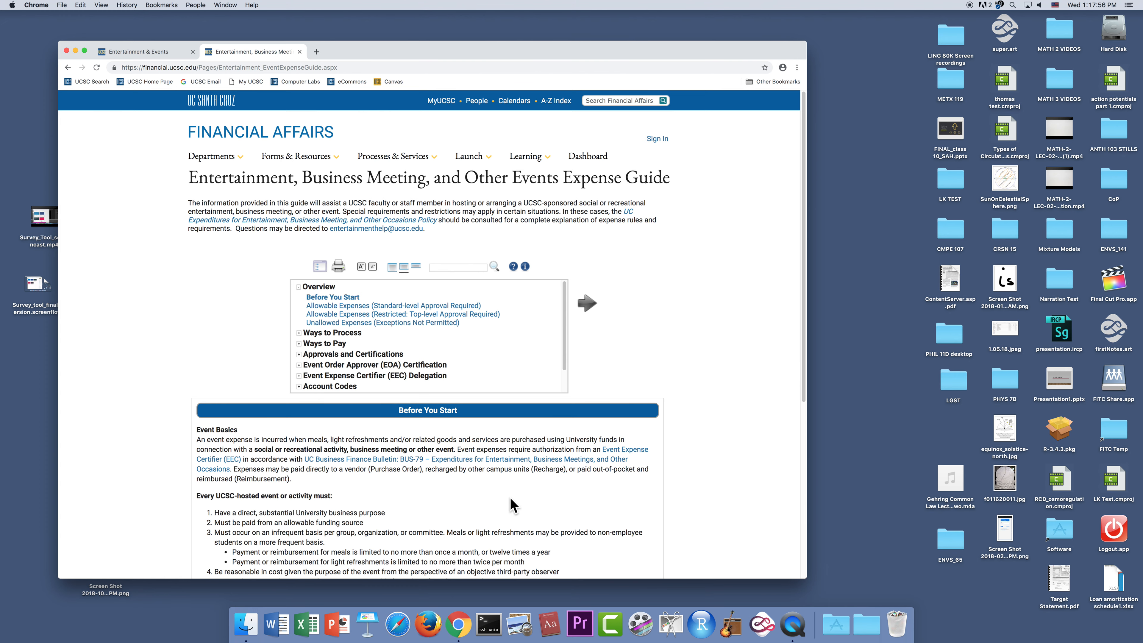
scroll(513, 505, "down", 1)
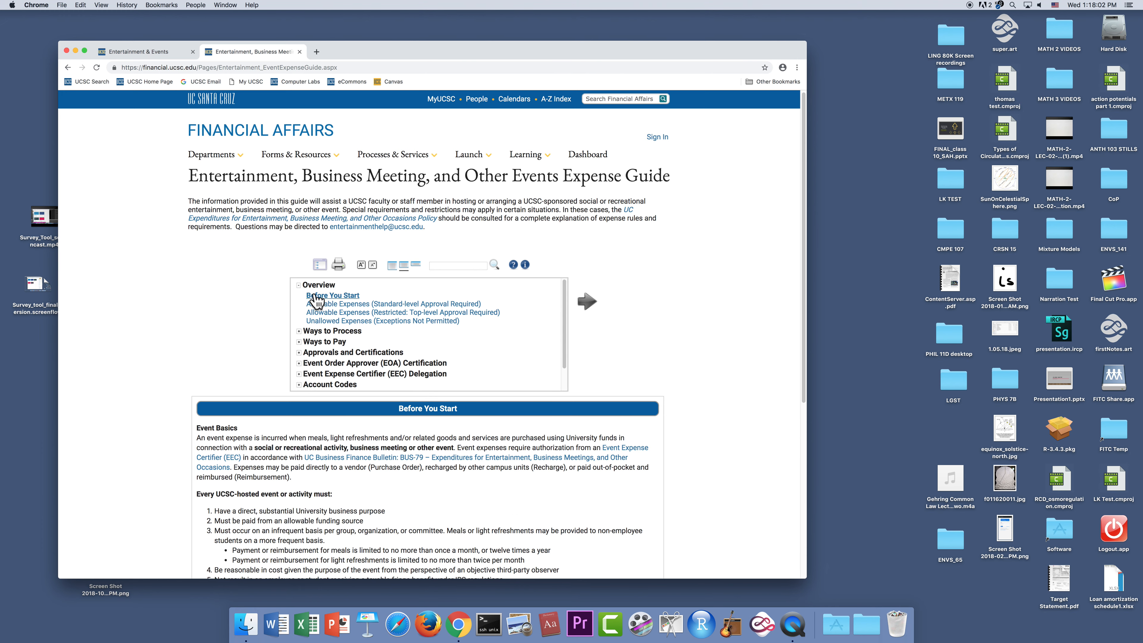
left_click(68, 66)
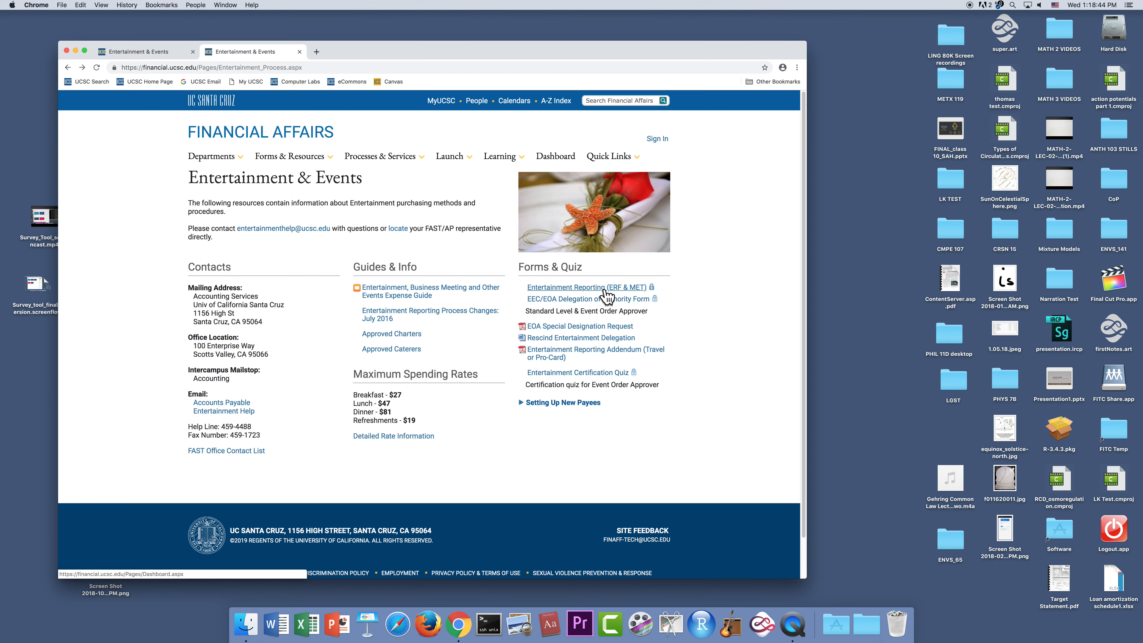
- Open Entertainment Reporting (ERF & MET) and log in with the account username and password
left_click(593, 288)
type("degoss")
key("Tab")
type("•••••••••")
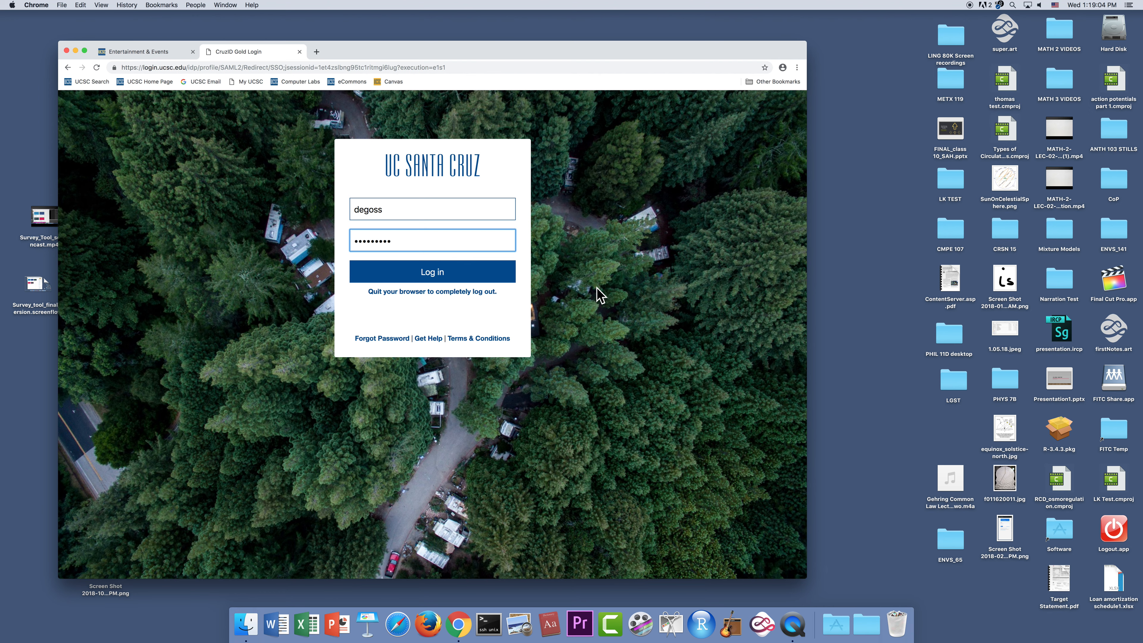
left_click(431, 277)
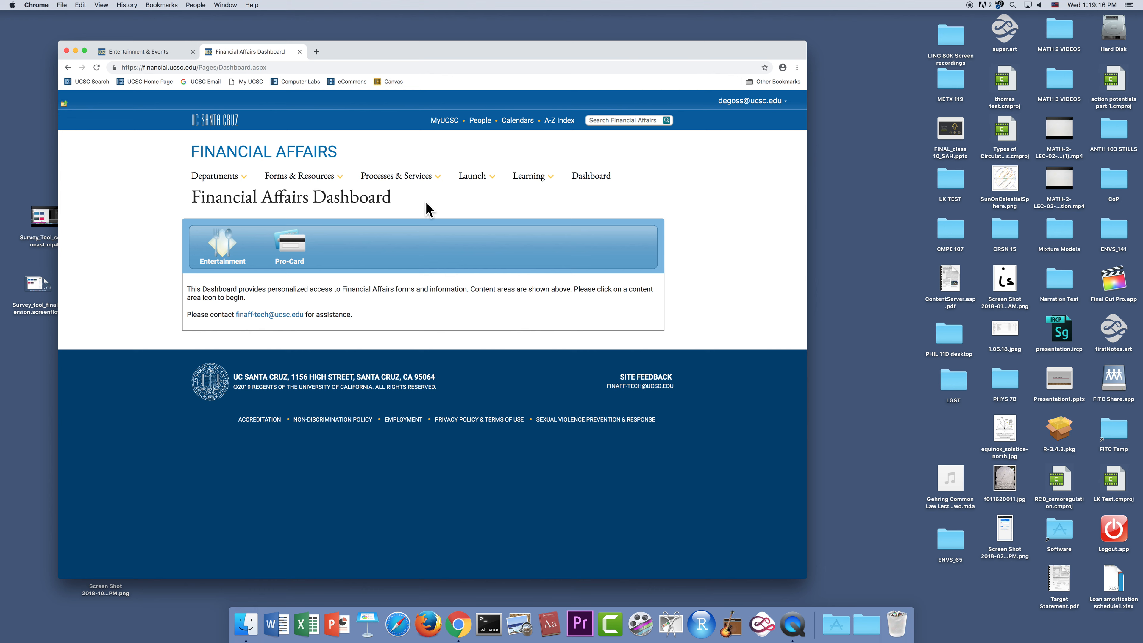
- Start a new entertainment form from the Entertainment dashboard and enter "Event Name 032719" as the event name
left_click(224, 260)
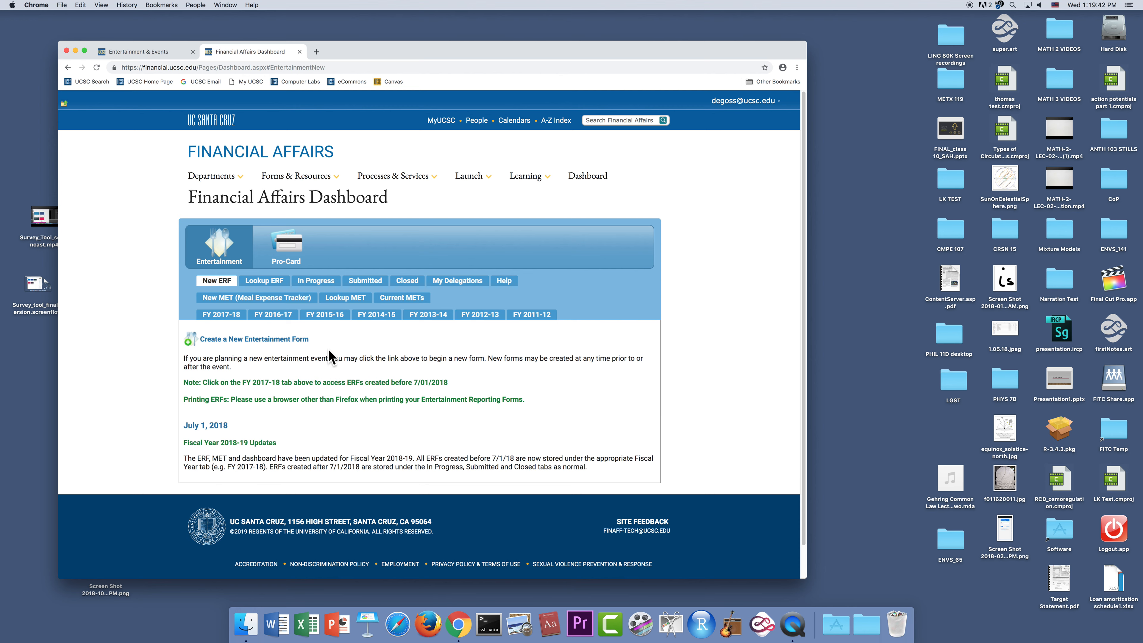
left_click(260, 342)
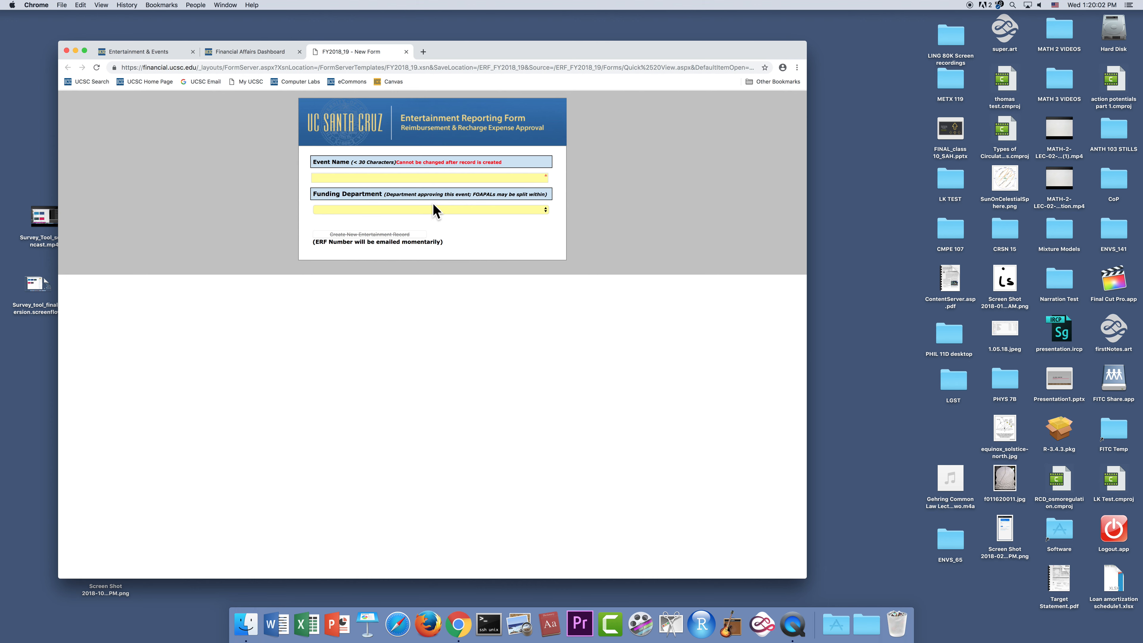
left_click(434, 177)
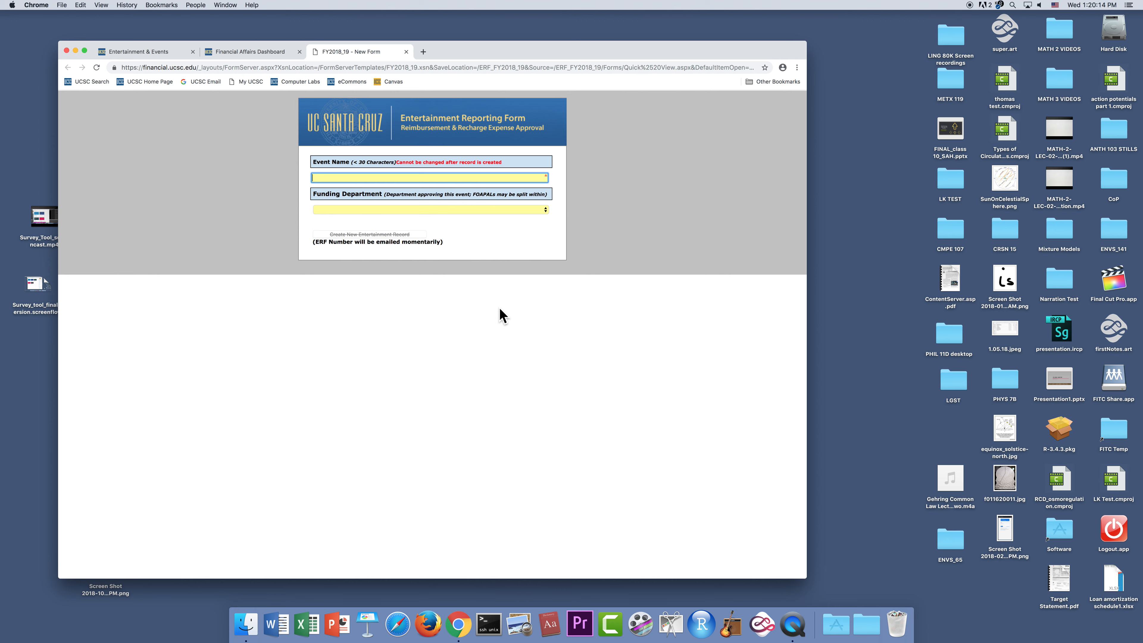
type("Event Name 032719")
- Choose Engineering Administration (Engineering) as the funding department and create the new entertainment record
left_click(545, 210)
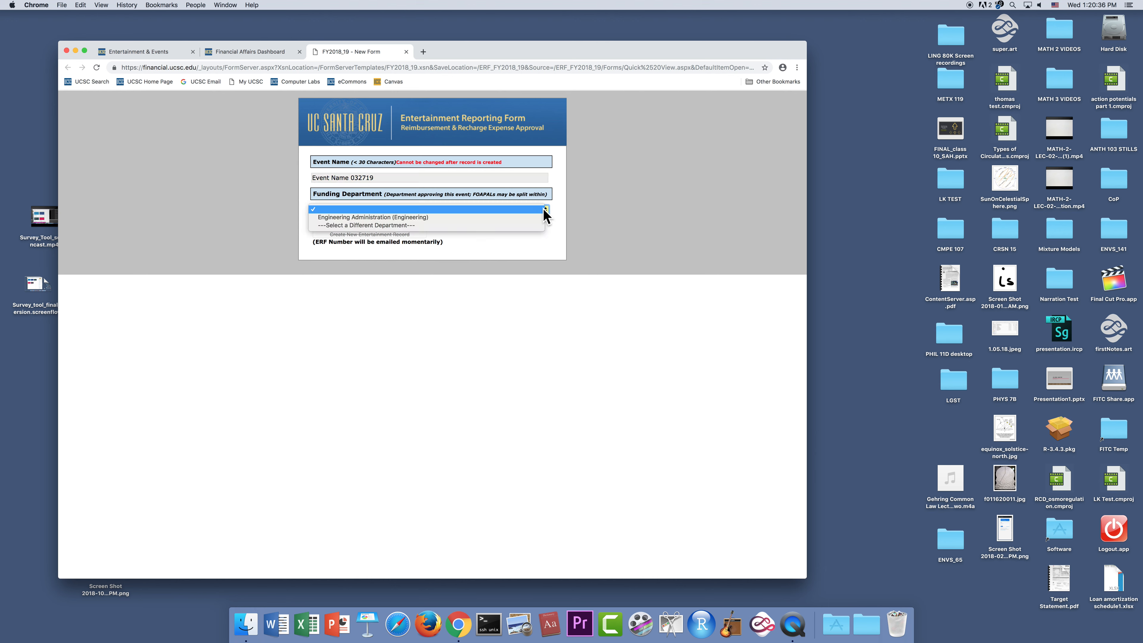
left_click(466, 219)
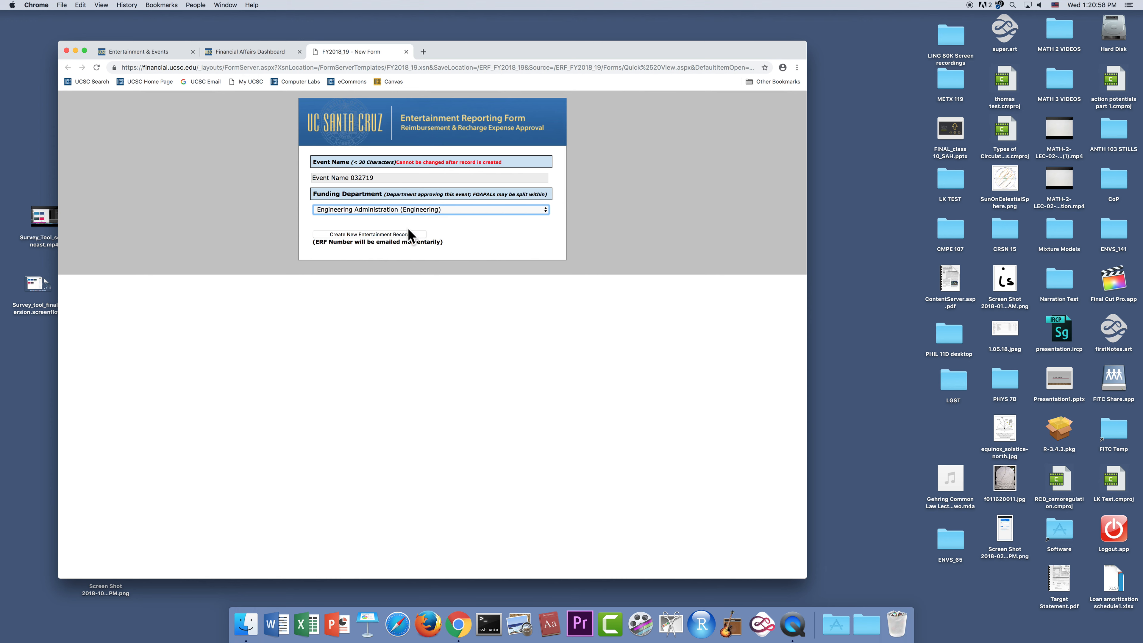
left_click(372, 235)
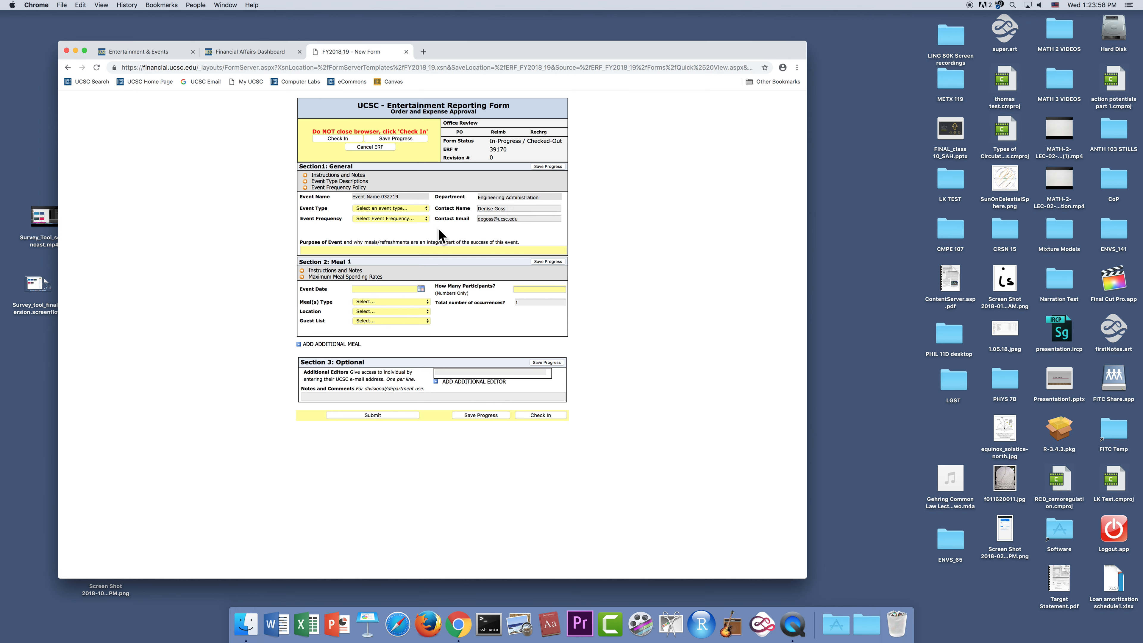
- Check the event type options, and look up the account codes table in the entertainment expense guide
left_click(426, 208)
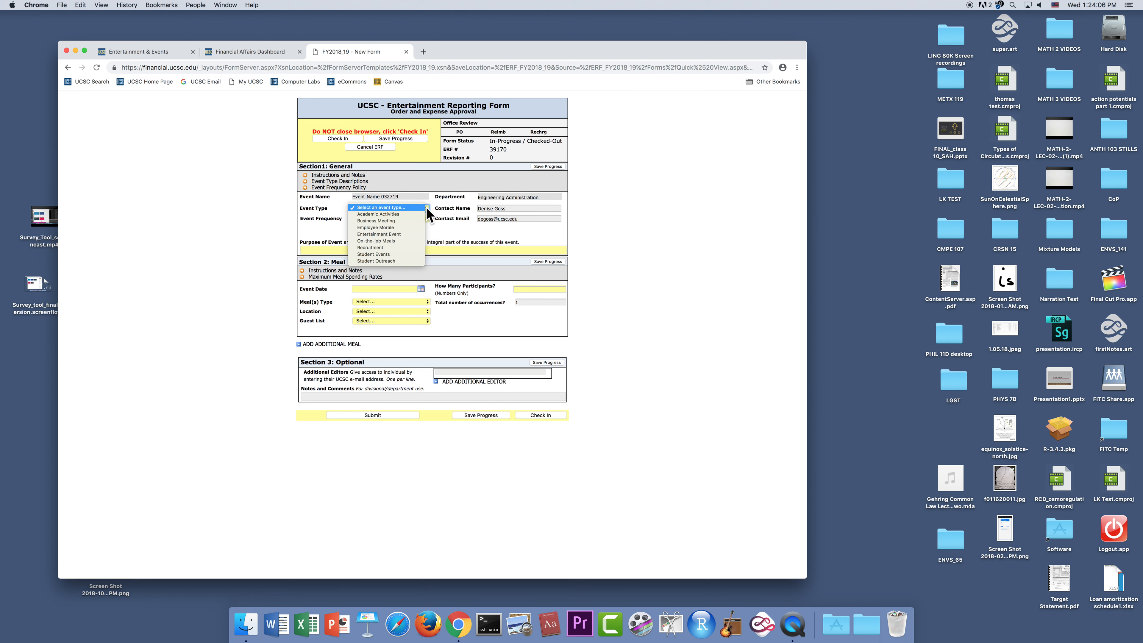
left_click(426, 207)
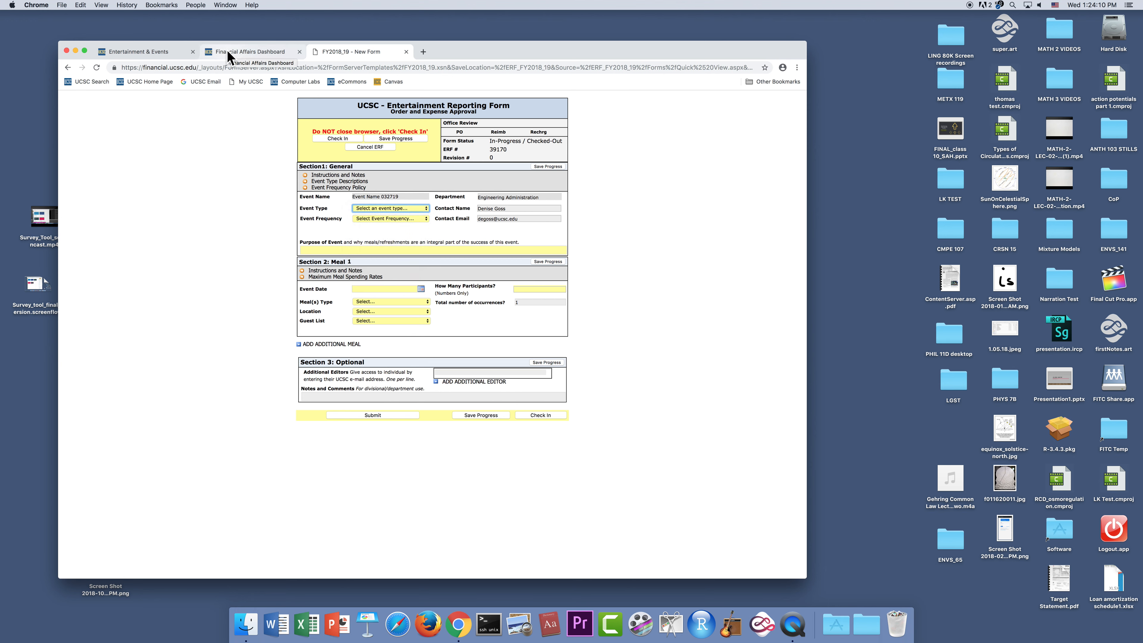
left_click(155, 50)
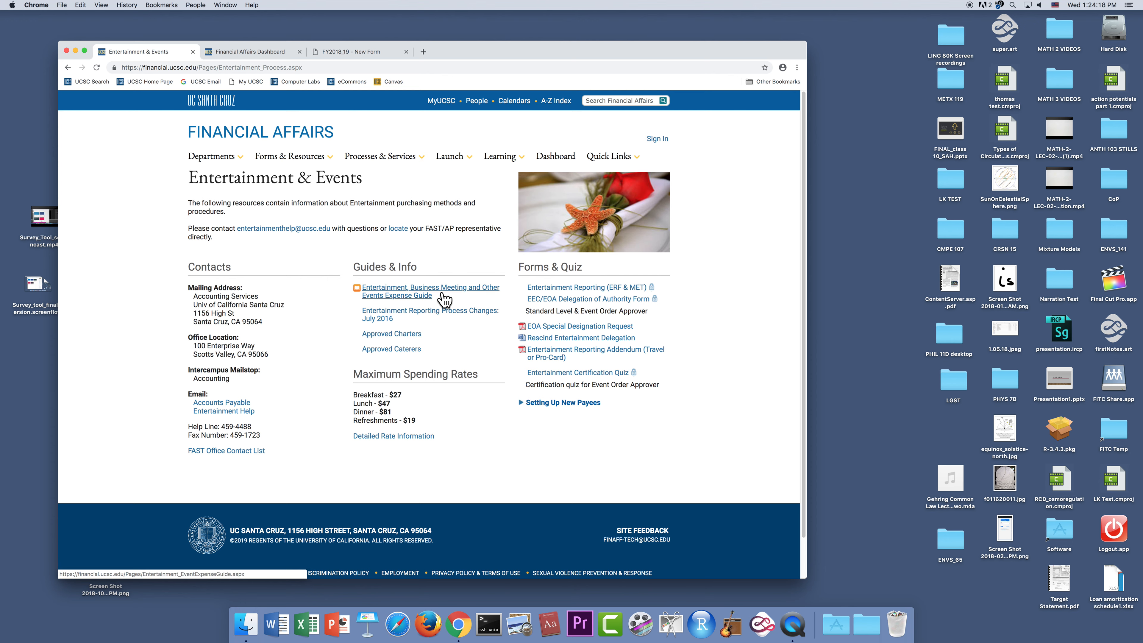
left_click(414, 296)
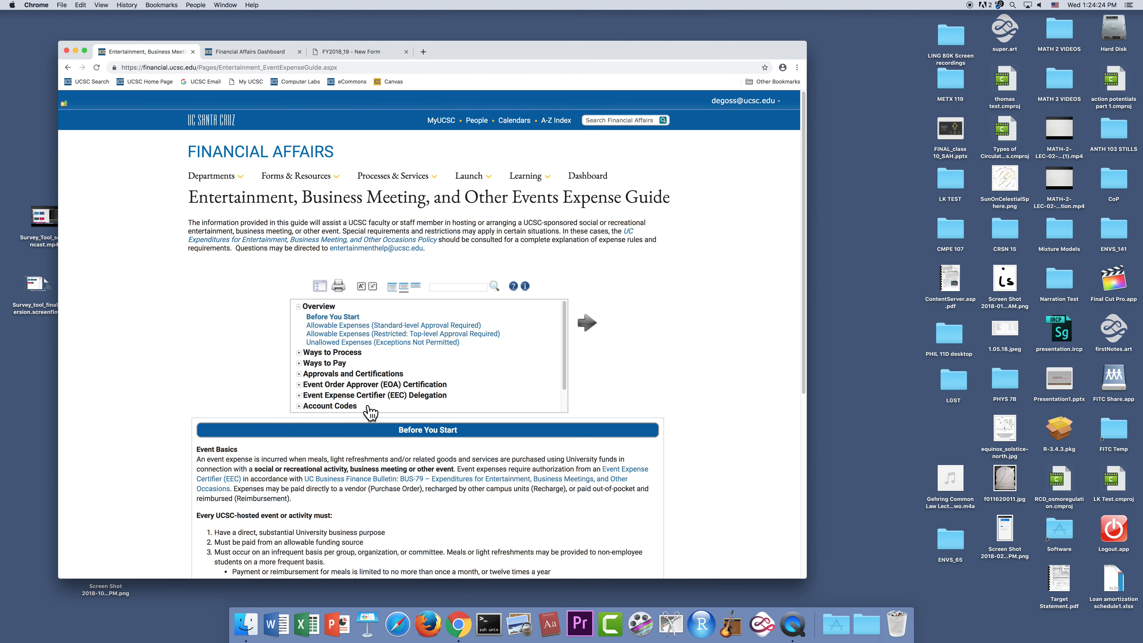
left_click(300, 406)
left_click_drag(565, 321, 565, 342)
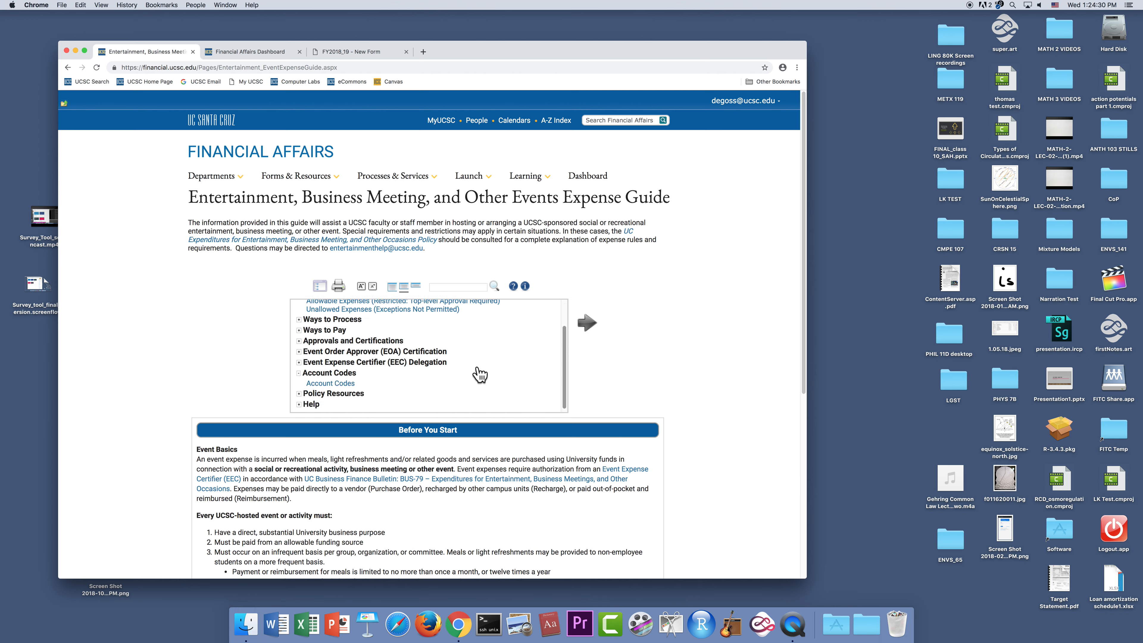
left_click(328, 384)
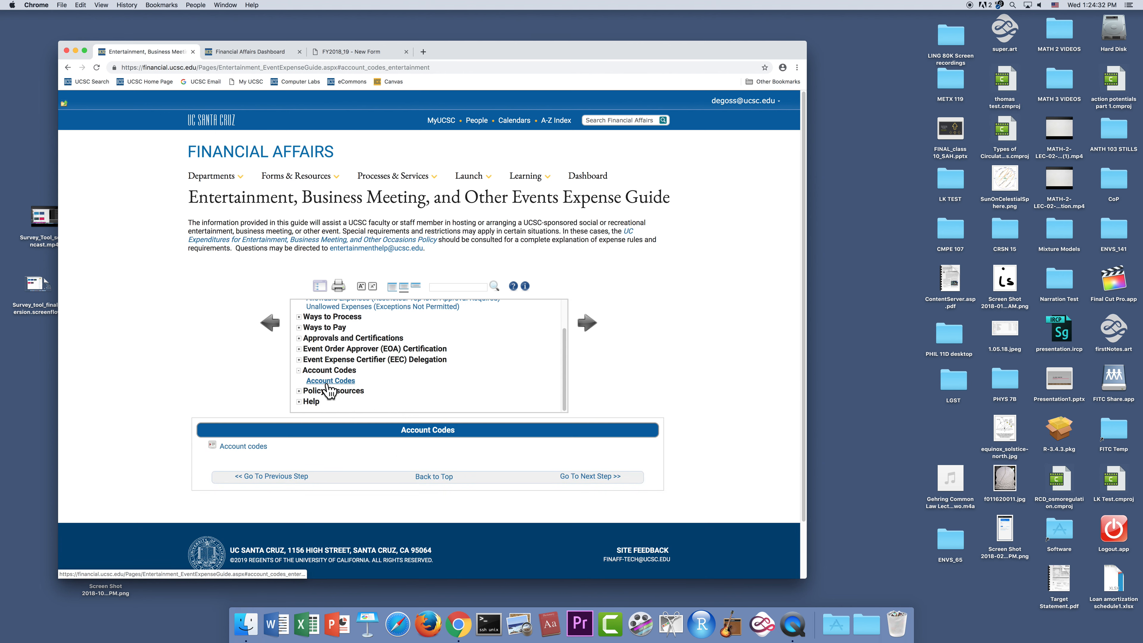
left_click(243, 447)
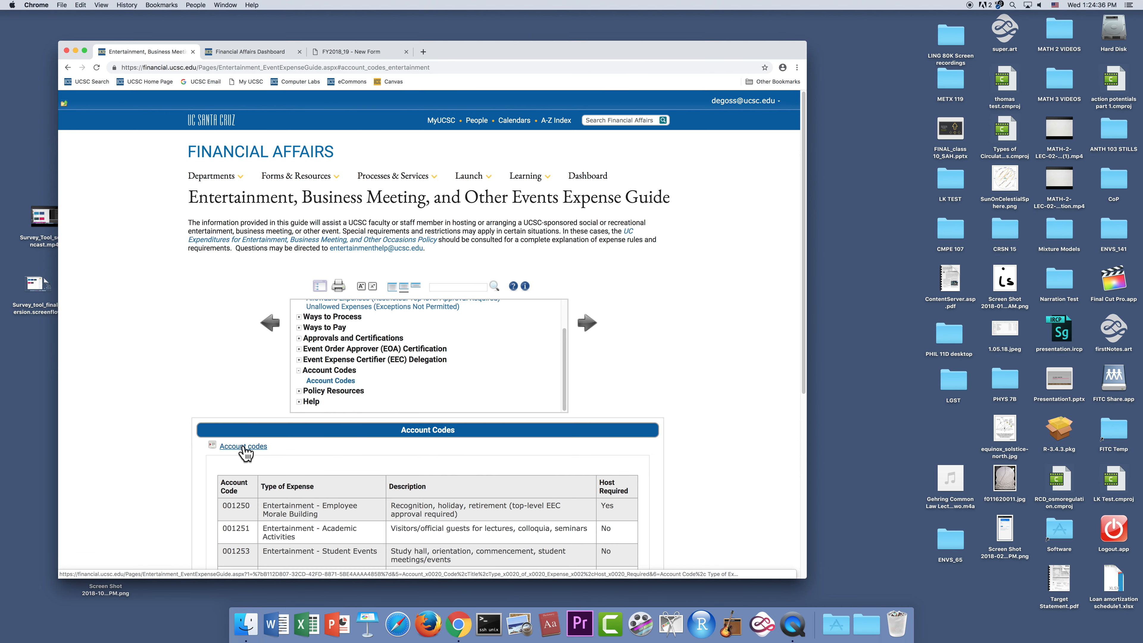
scroll(715, 383, "down", 5)
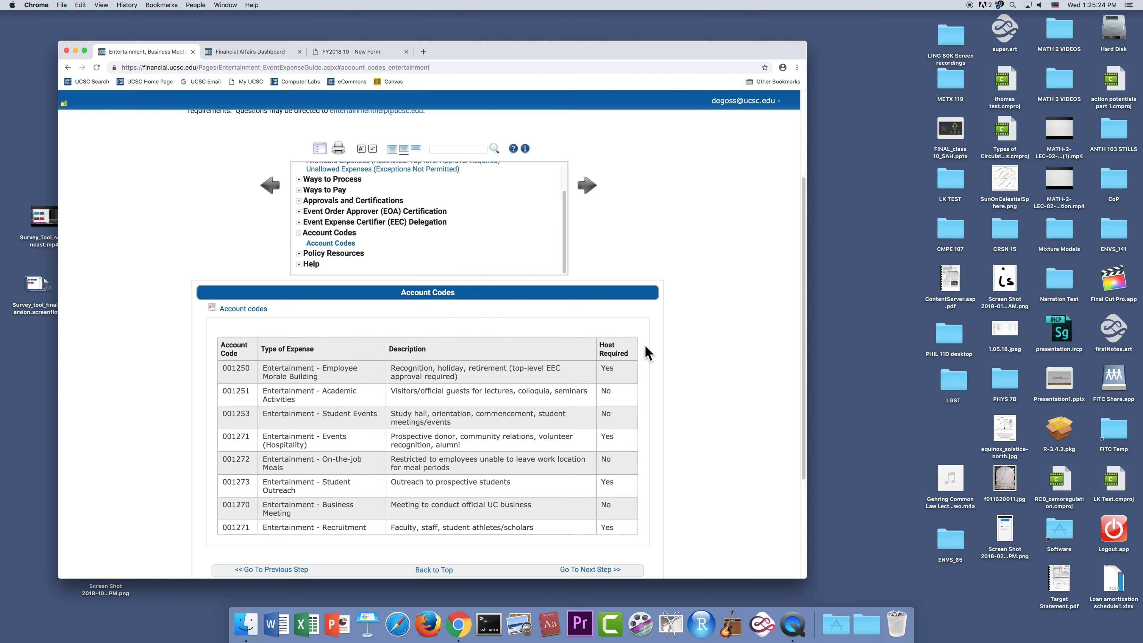
- Return to the Entertainment Reporting Form and set the event type to Business Meeting and the frequency to One-Time
left_click(355, 51)
left_click(425, 207)
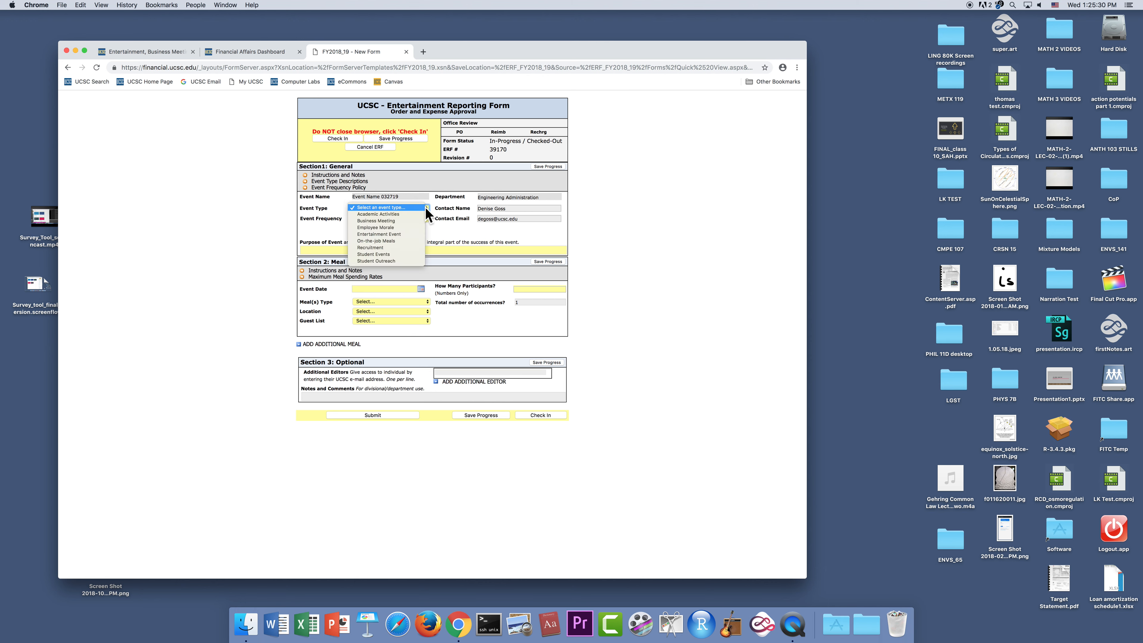
left_click(395, 221)
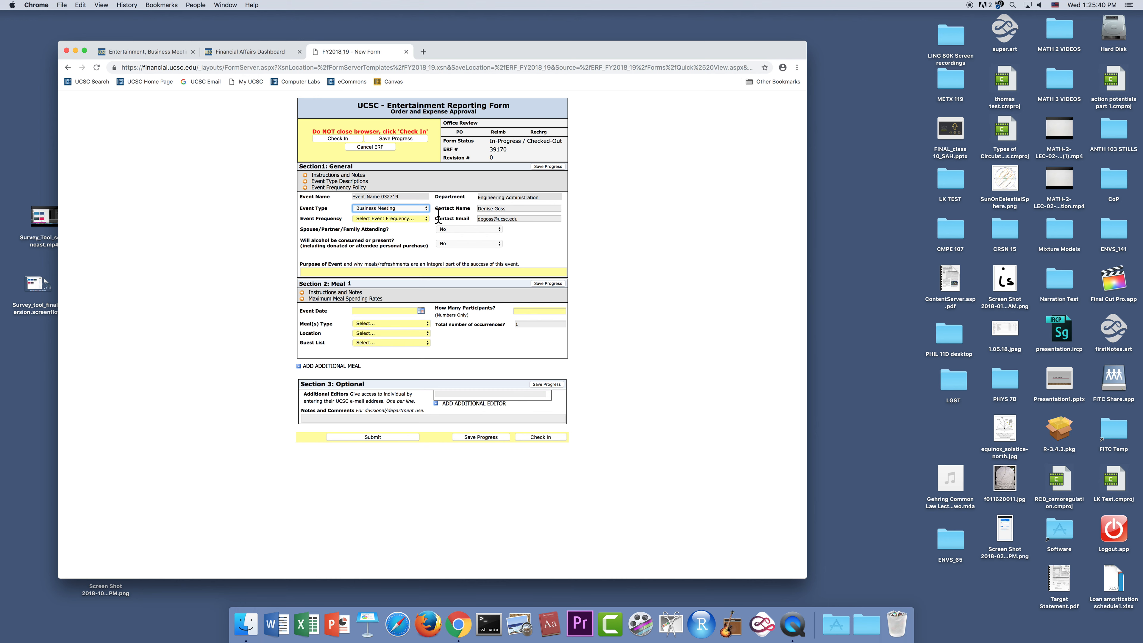
left_click(426, 218)
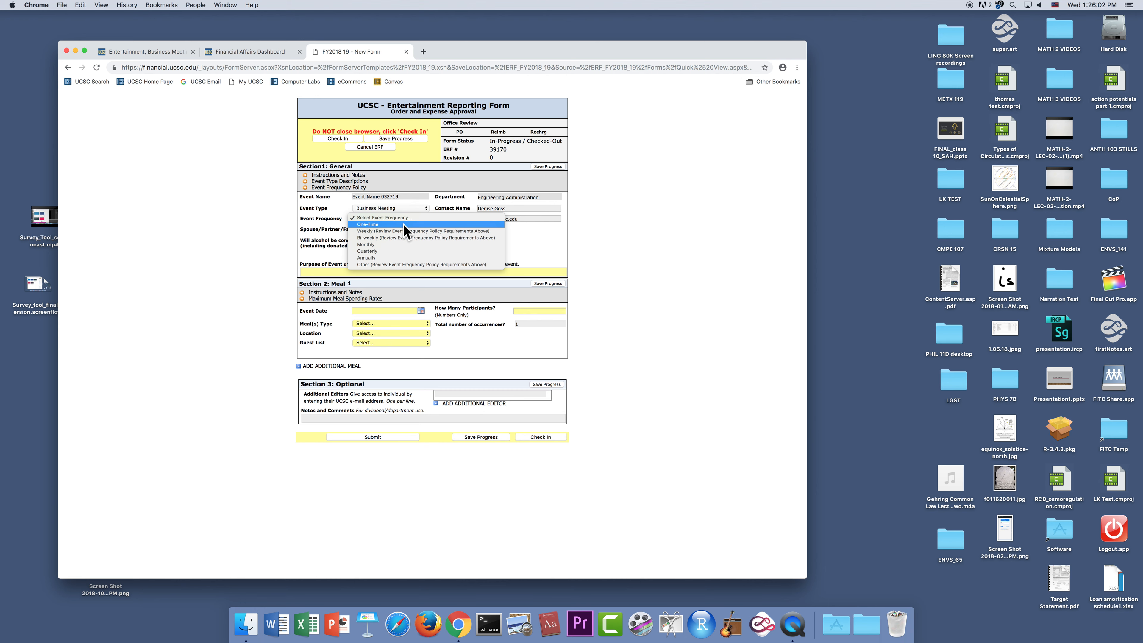
left_click(403, 231)
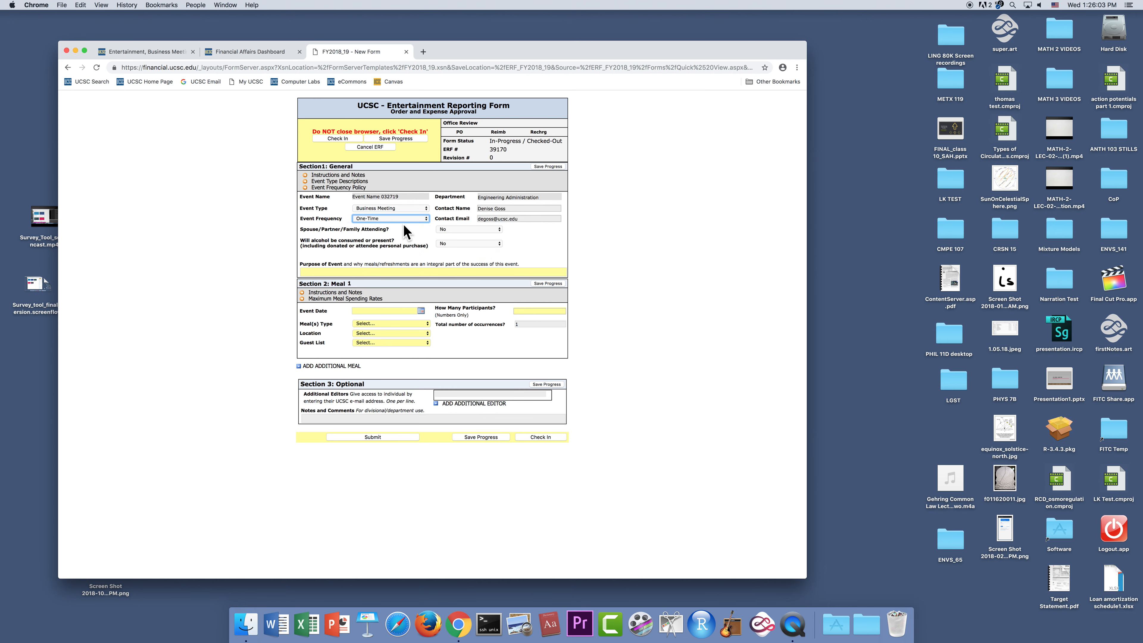
- Try Yes for Spouse/Partner/Family Attending and set it back to No
left_click(498, 230)
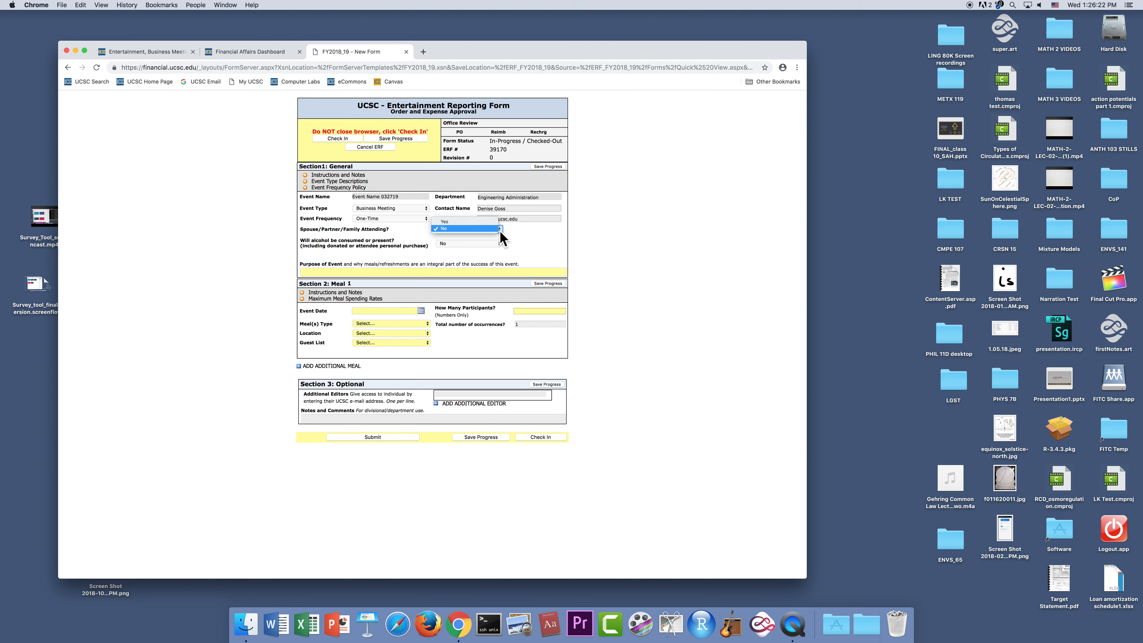
left_click(487, 222)
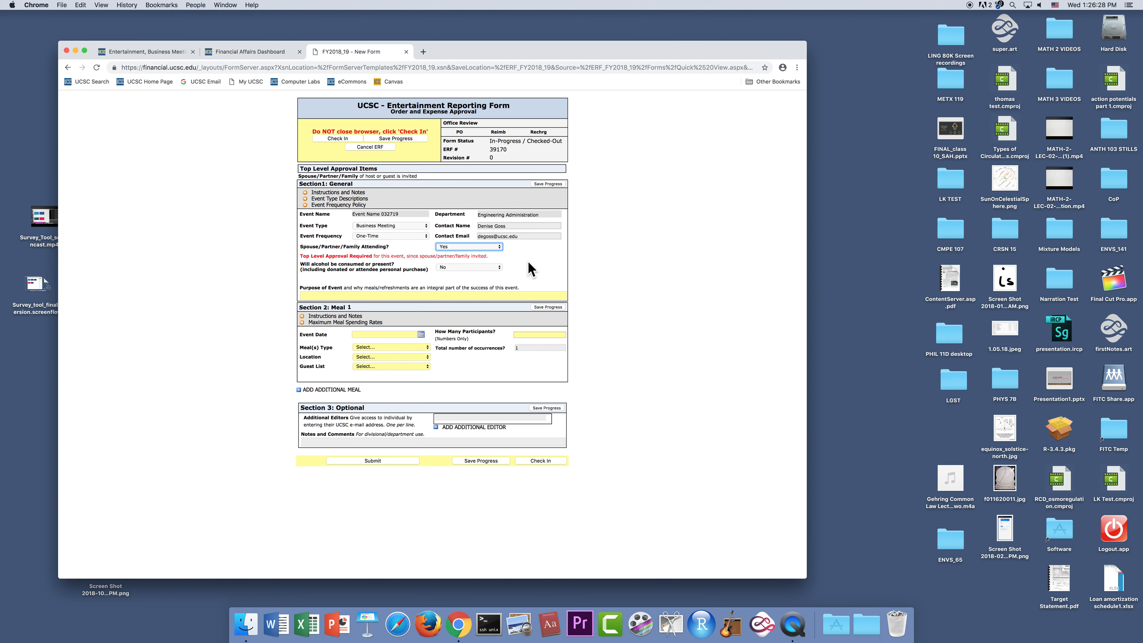
left_click(499, 246)
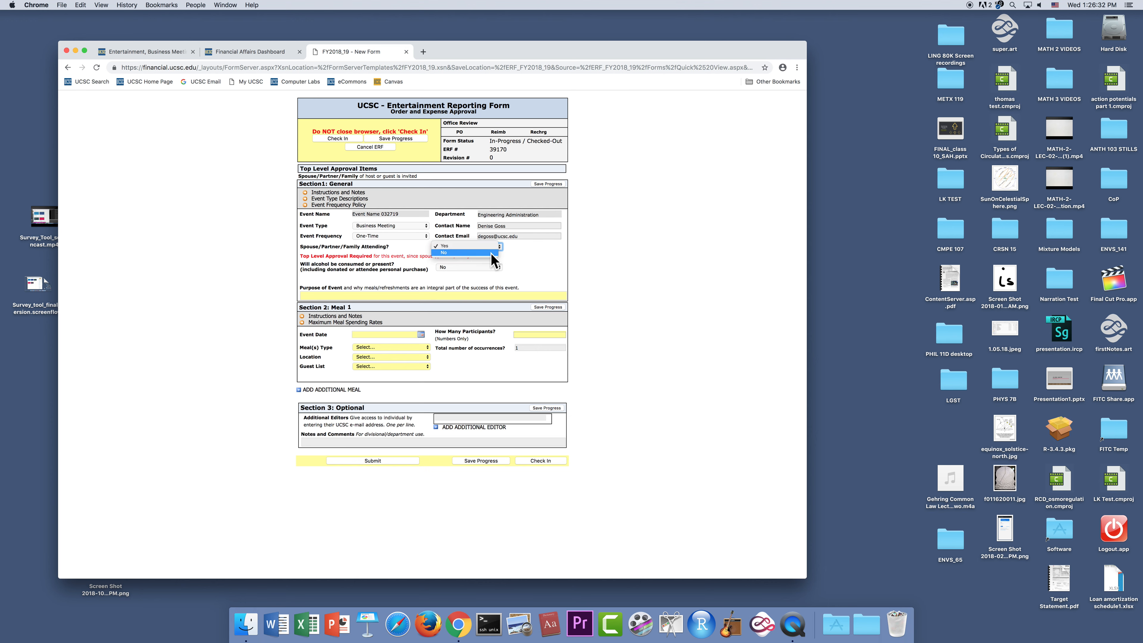
left_click(490, 254)
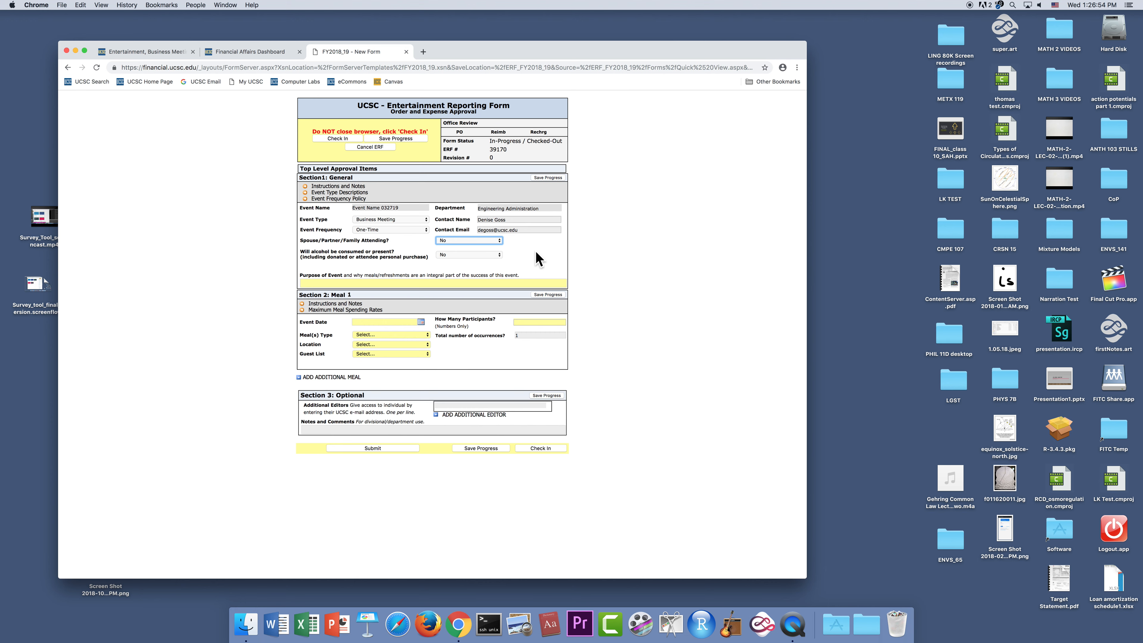
- Answer Yes to whether alcohol will be consumed or present at the event
left_click(499, 252)
left_click(490, 247)
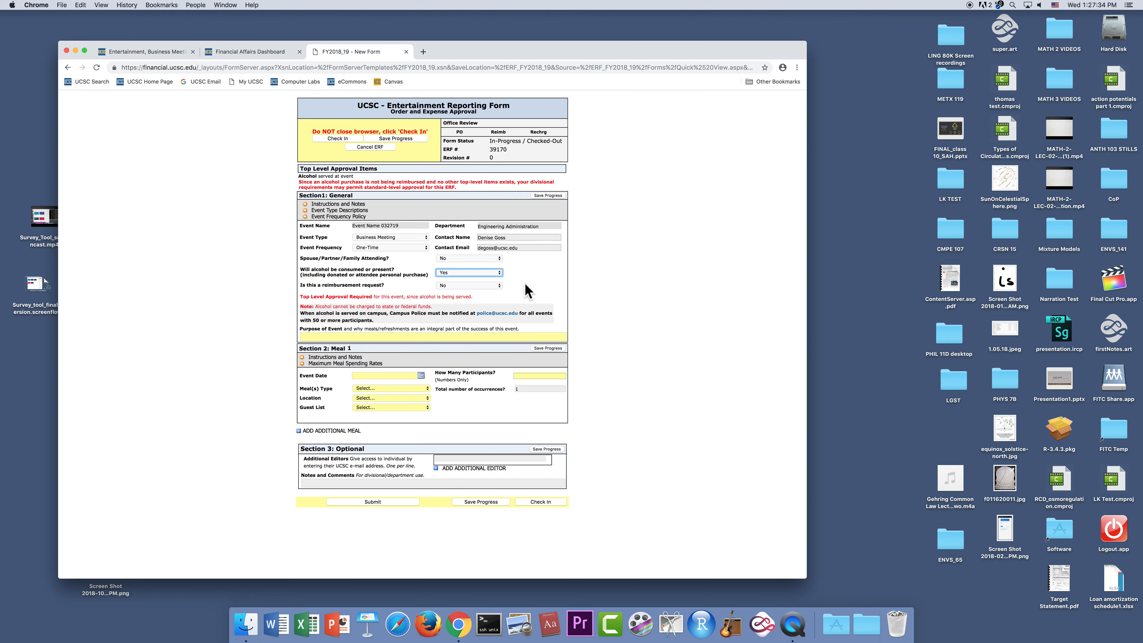
- Try Yes for the reimbursement request question and set it back to No
left_click(501, 285)
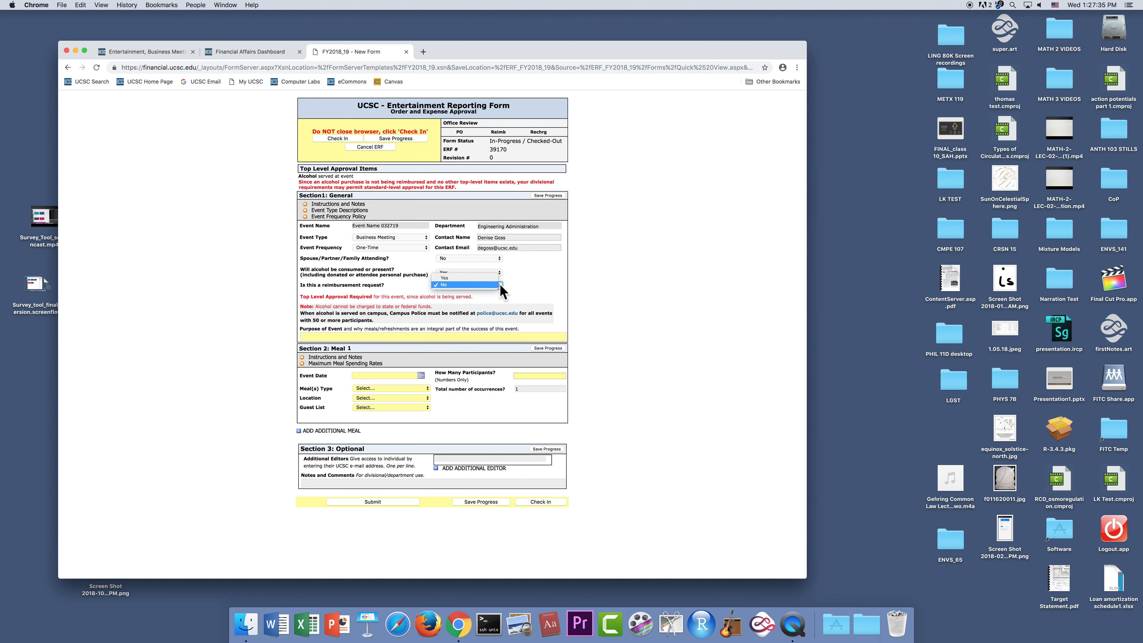
left_click(480, 278)
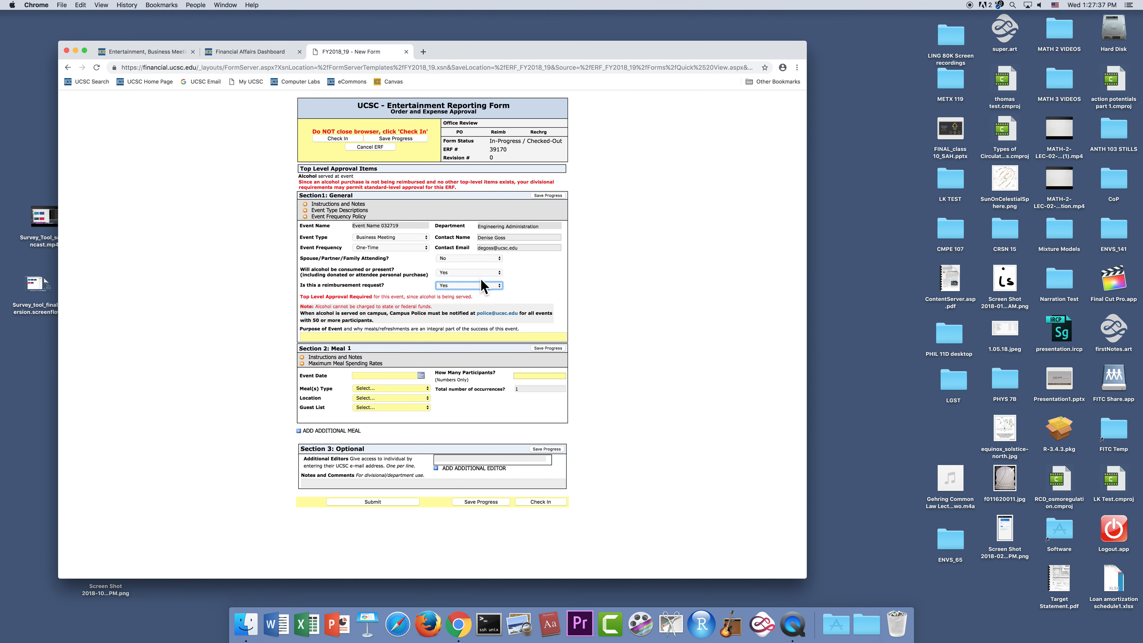
left_click(500, 285)
left_click(446, 292)
left_click(499, 284)
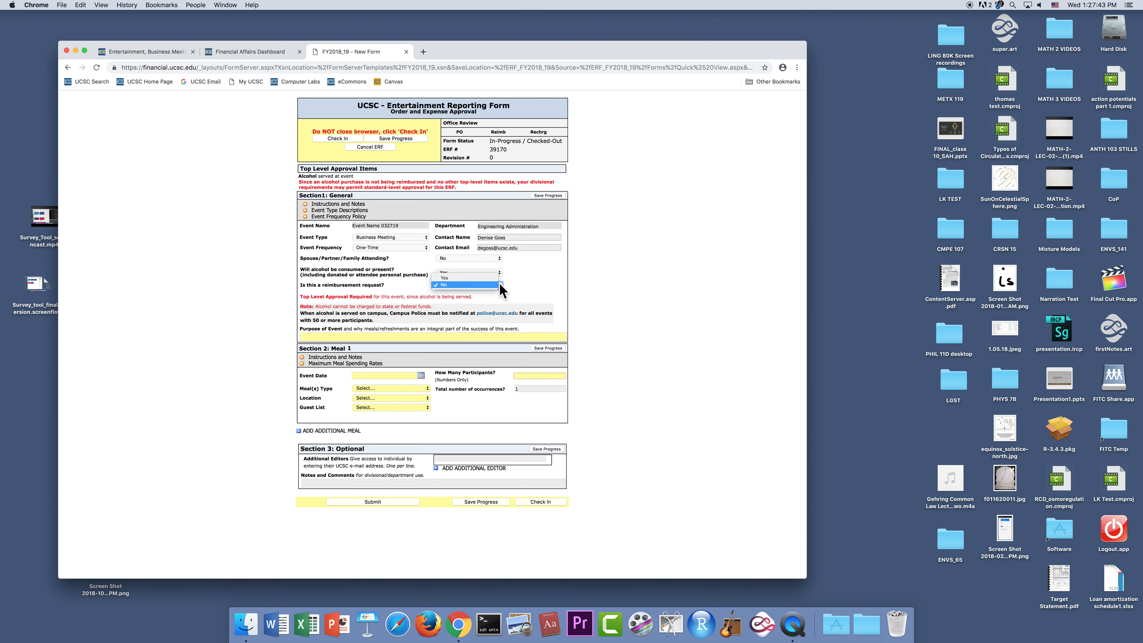
left_click(482, 277)
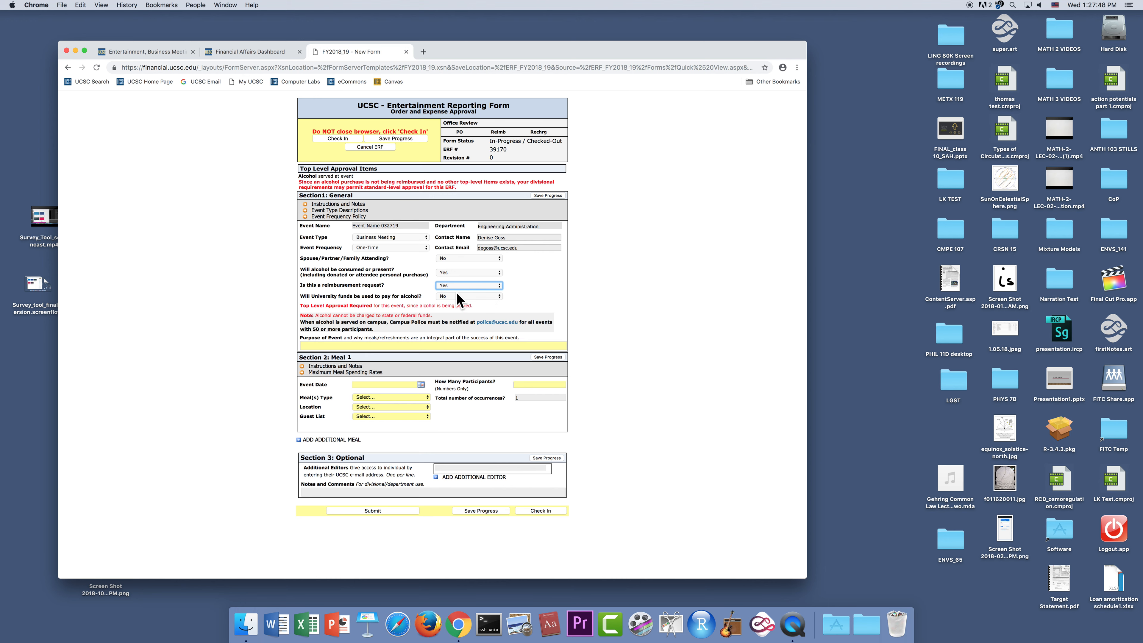
left_click(499, 285)
left_click(492, 292)
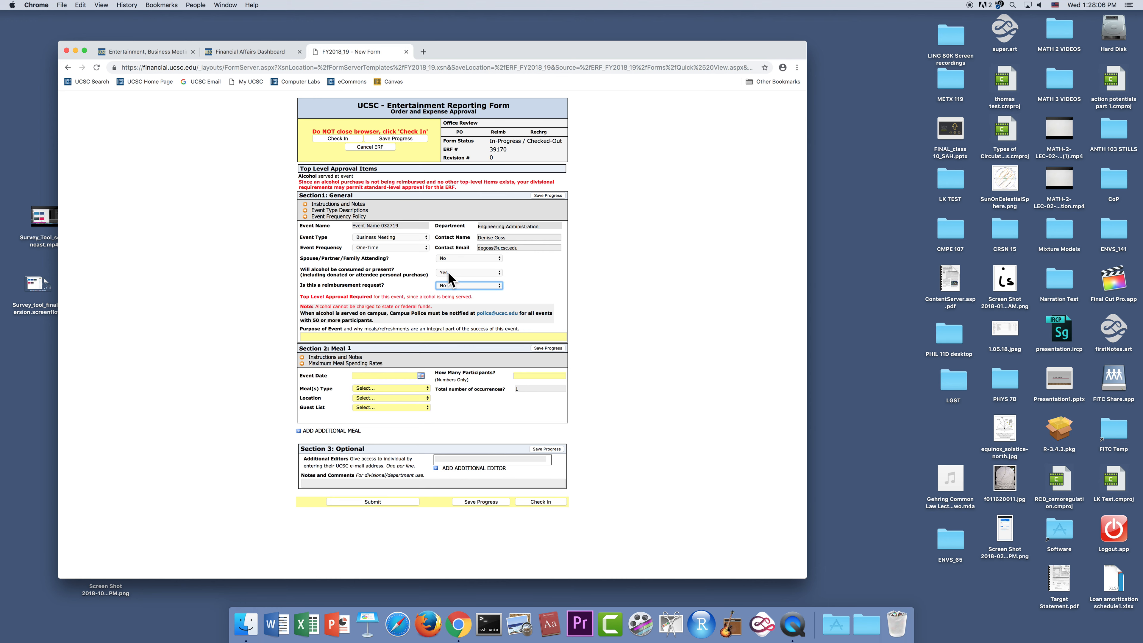
- Answer Yes to the reimbursement request question and Yes to whether University funds will be used to pay for alcohol
left_click(501, 291)
left_click(489, 278)
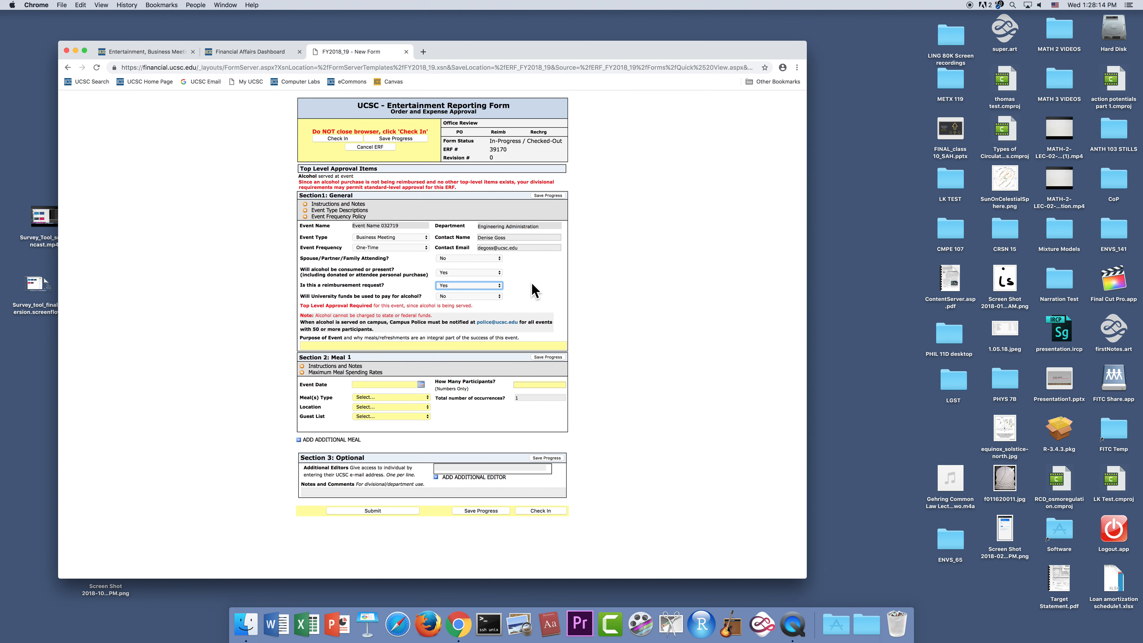
left_click(499, 297)
left_click(493, 289)
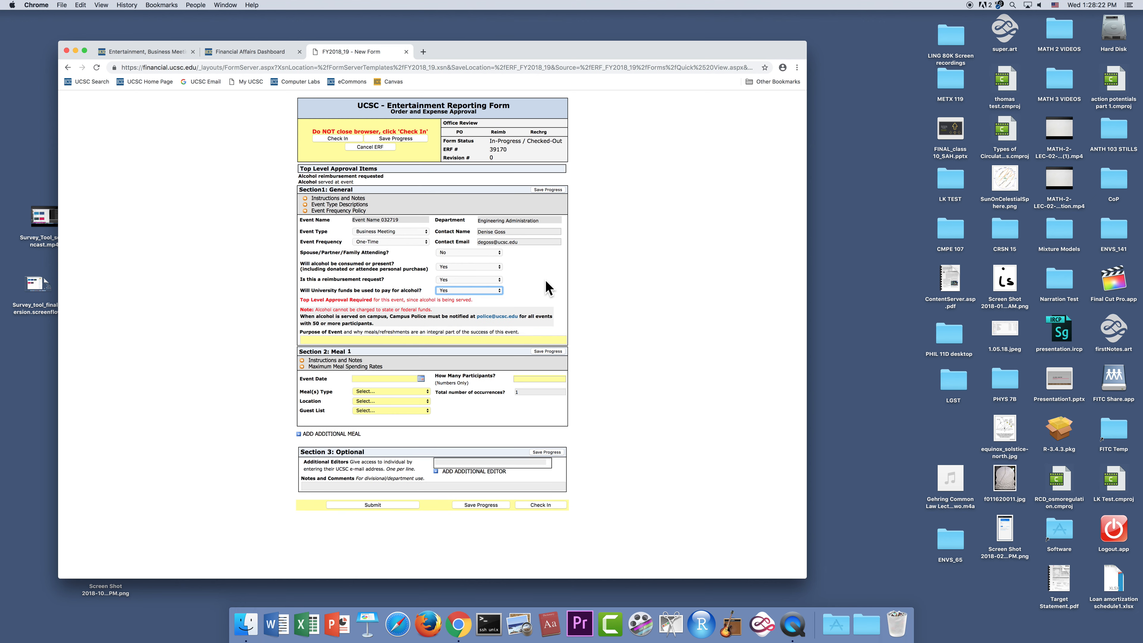
- Set the alcohol question to No, enter "To discuss reshaping process" as the purpose of the event and save progress
left_click(499, 266)
left_click(491, 272)
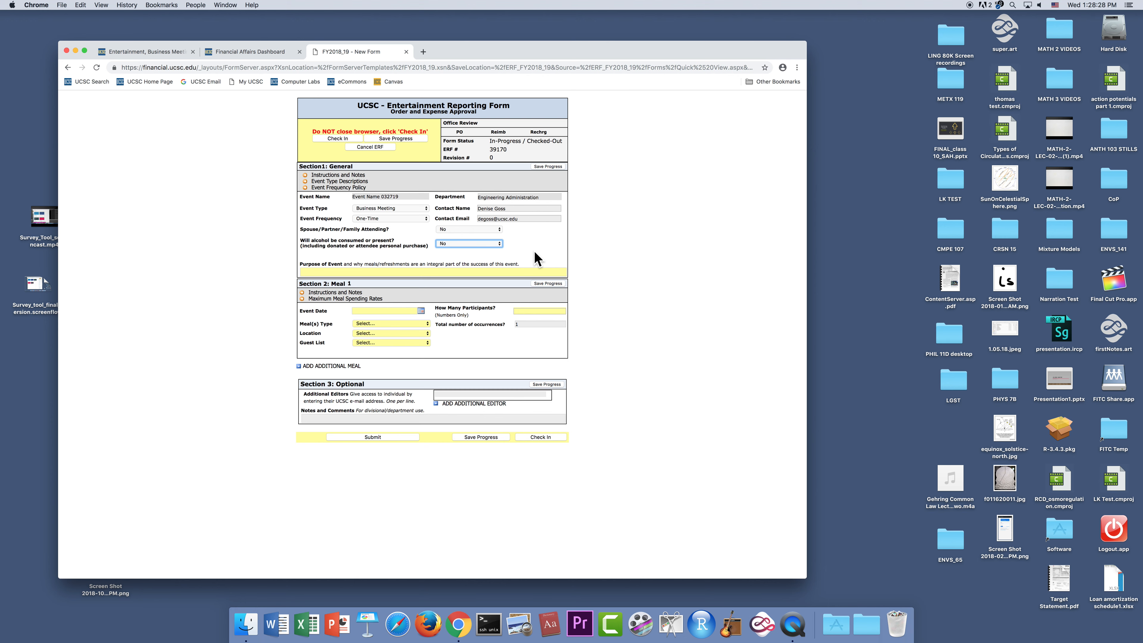
key("Tab")
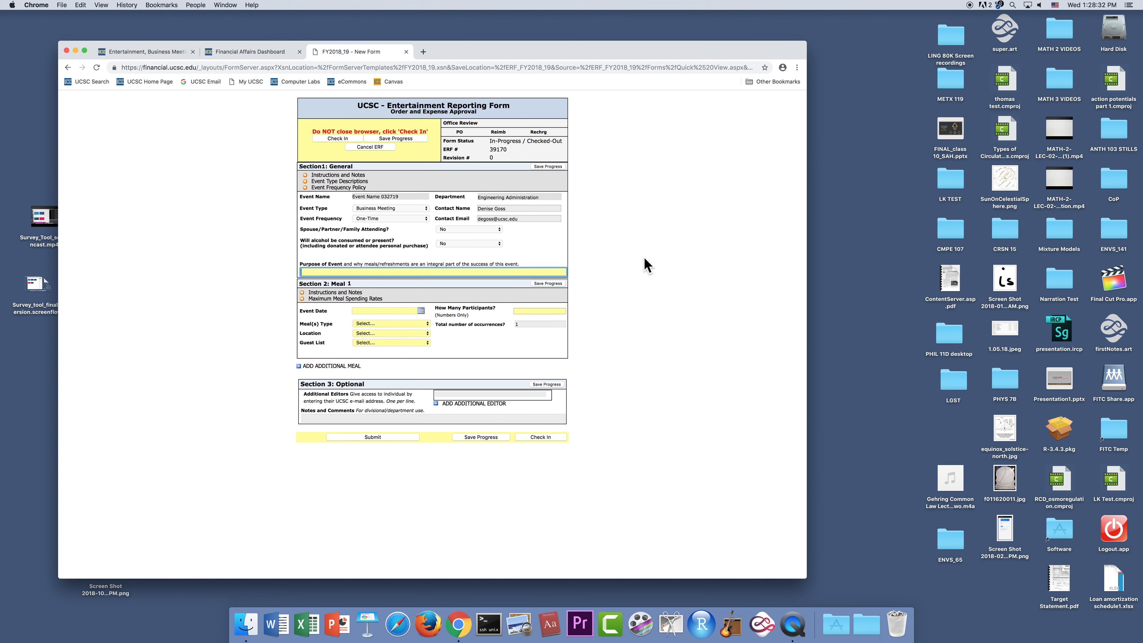
type("To discuss reshaping process")
left_click(547, 283)
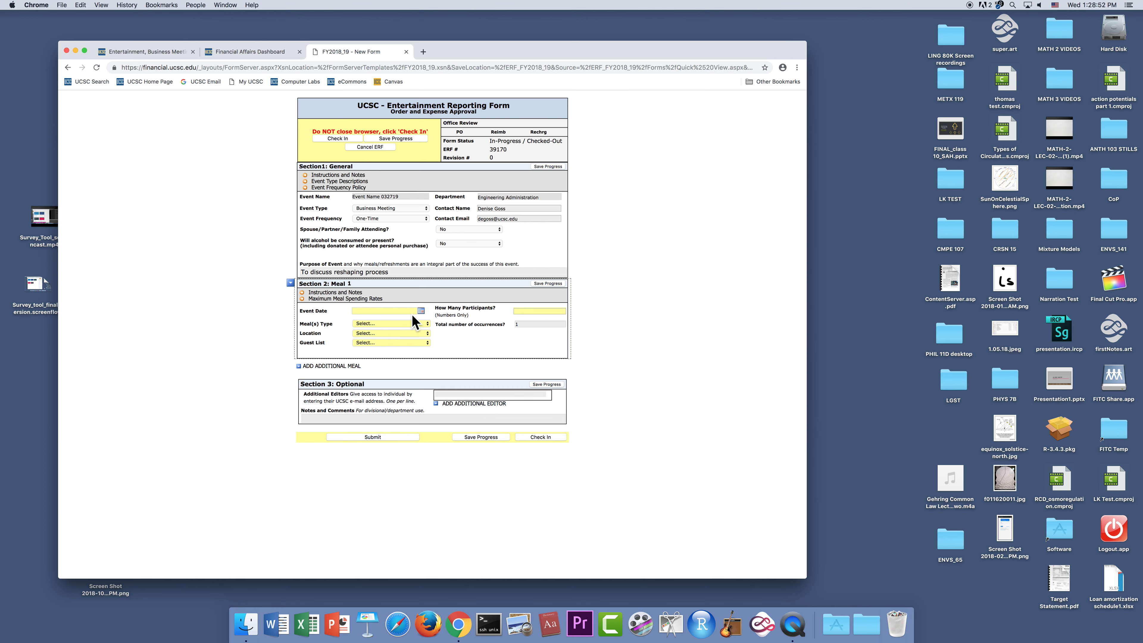
- Set the Meal 1 event date to 4/19/2019 and its meal type to Lunch (11 am - 4 pm)
left_click(421, 312)
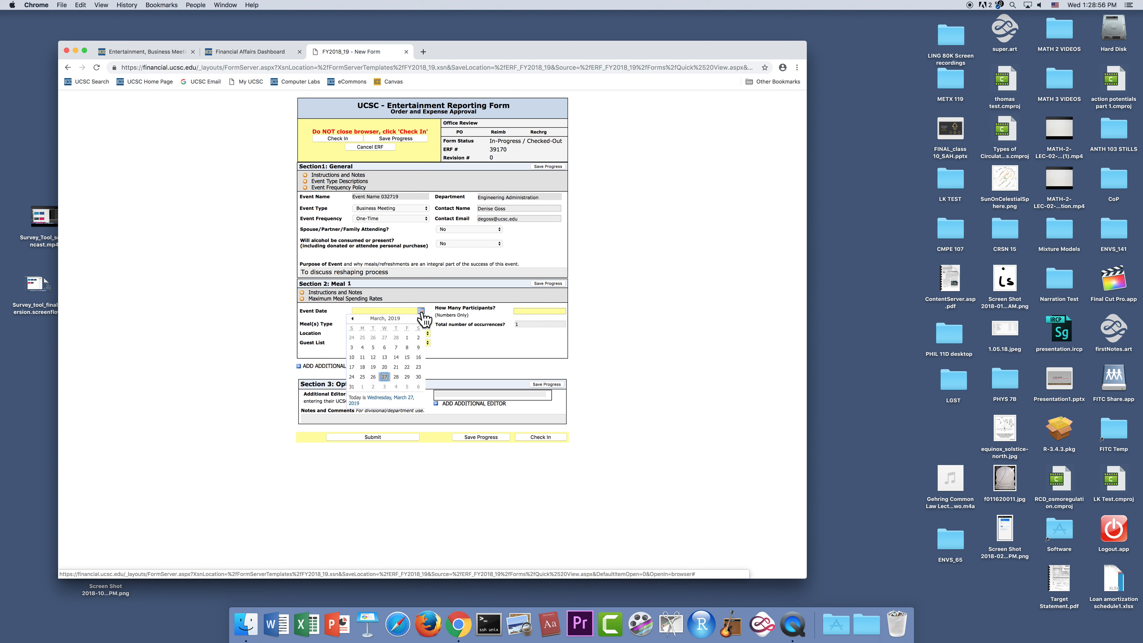
left_click(417, 318)
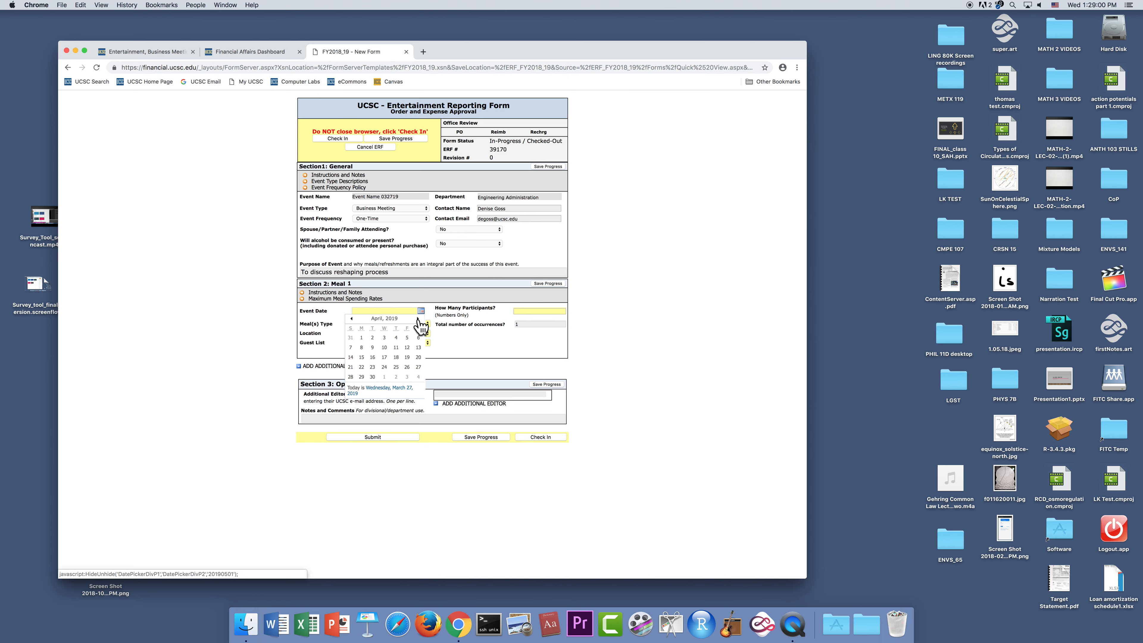
left_click(407, 358)
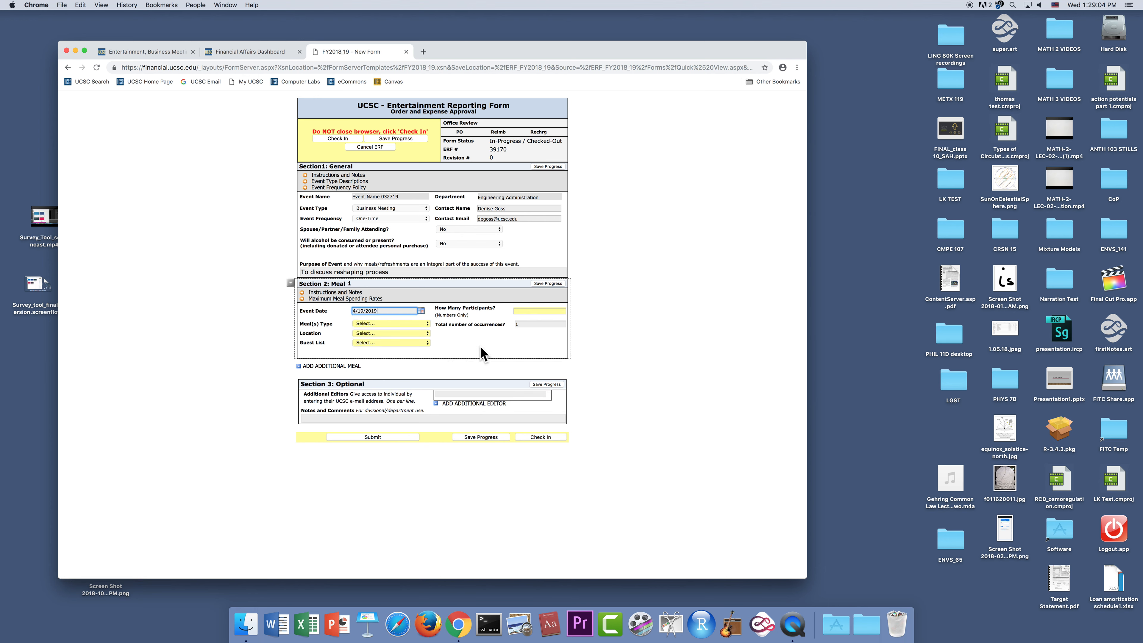
left_click(426, 322)
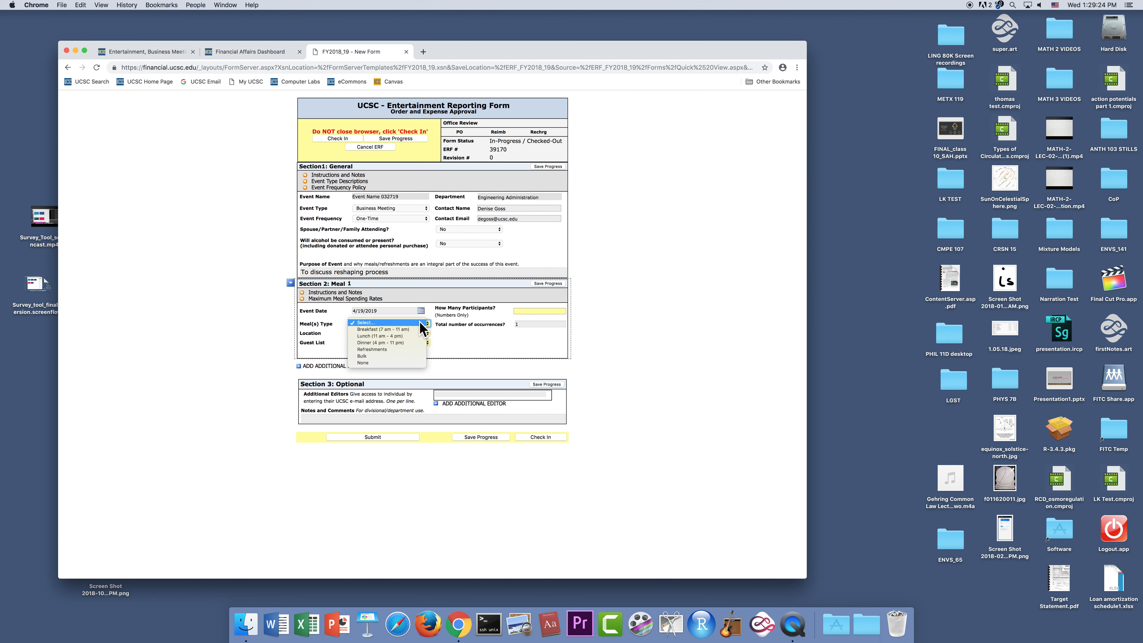
left_click(402, 335)
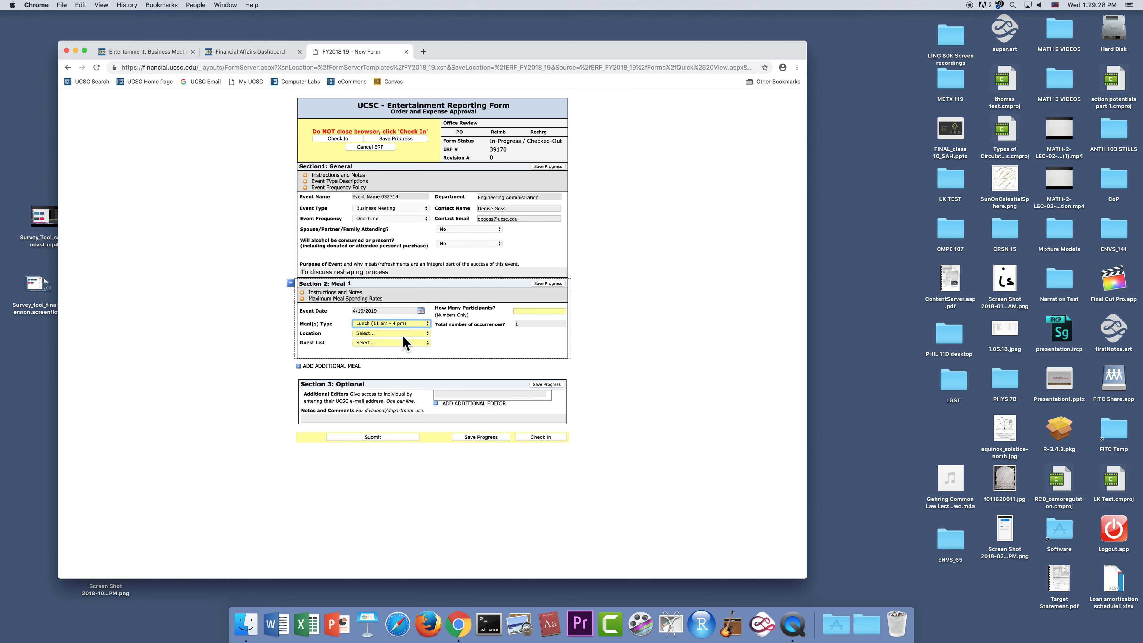
- Set the Meal 1 location to On Campus and the guest list to Directly in Form
left_click(428, 334)
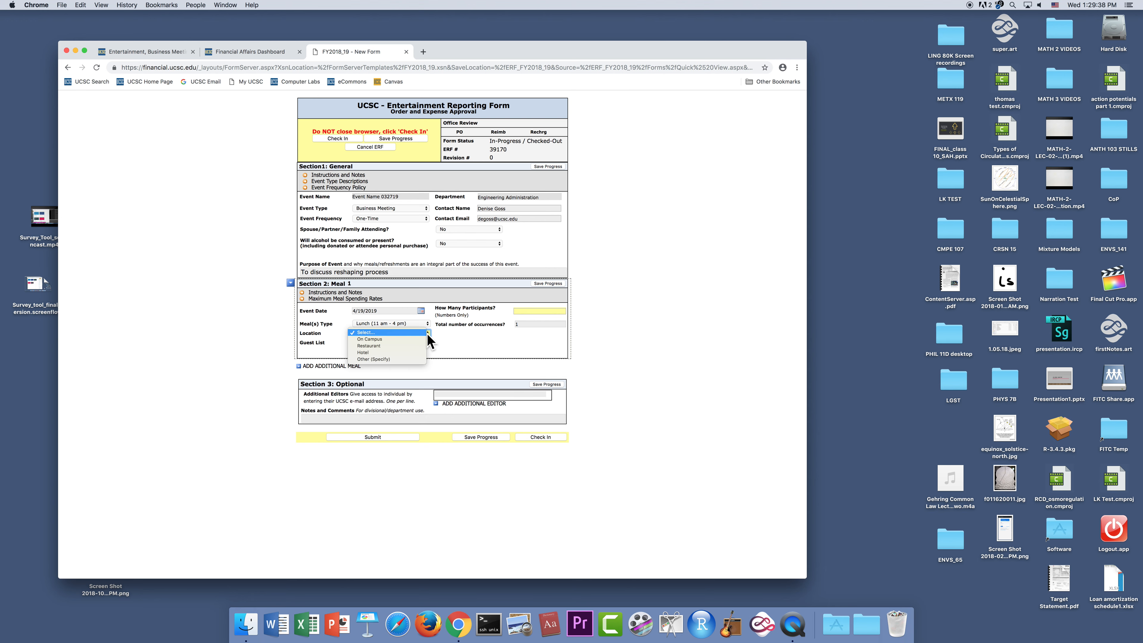
left_click(396, 340)
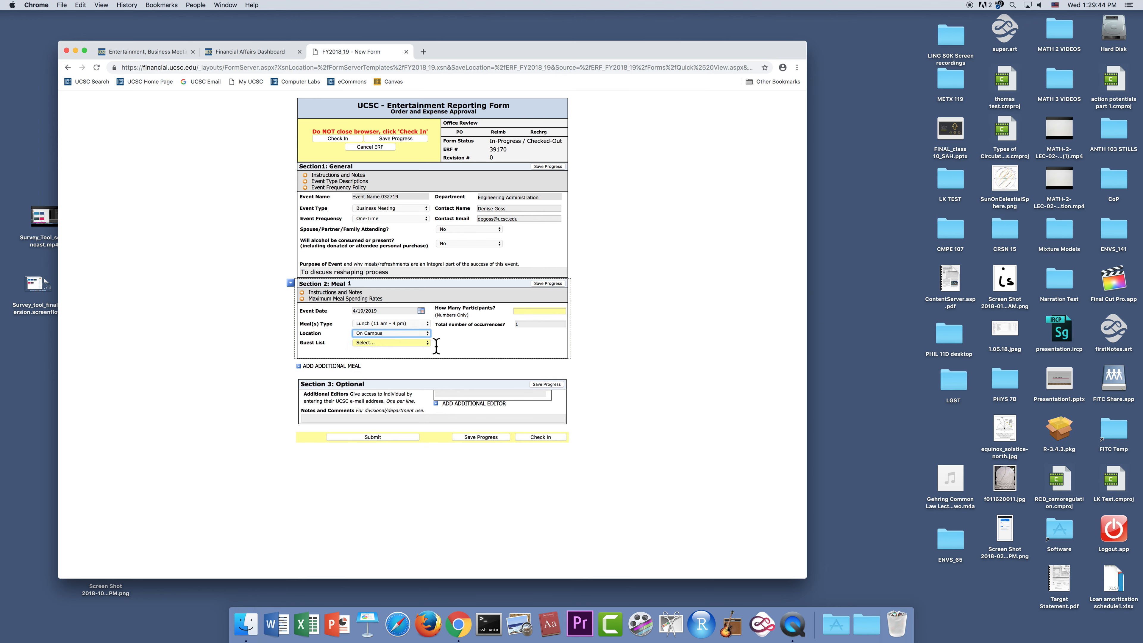
left_click(427, 342)
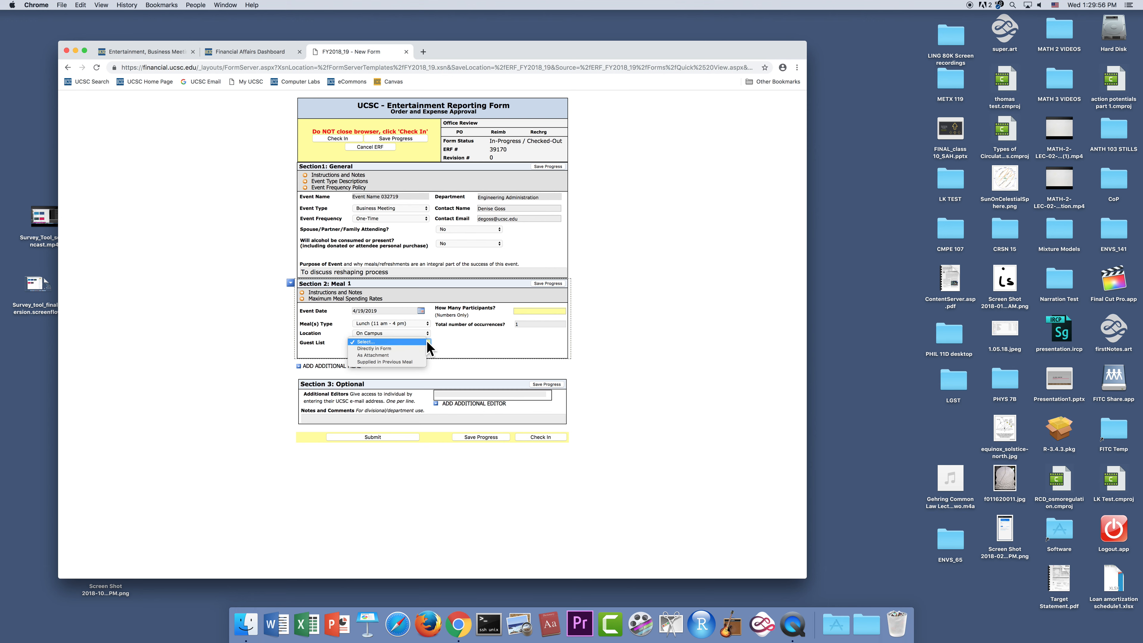
left_click(396, 349)
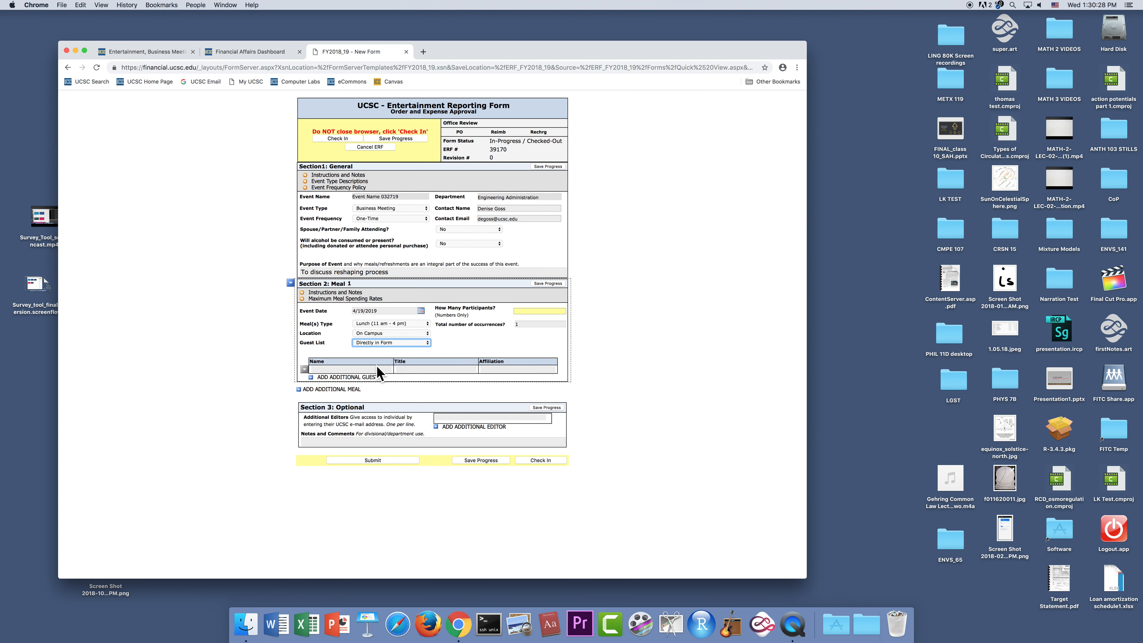
- Set the number of participants to 2 and enter the first guest's full name with title Staff and affiliation UCSC
left_click(532, 311)
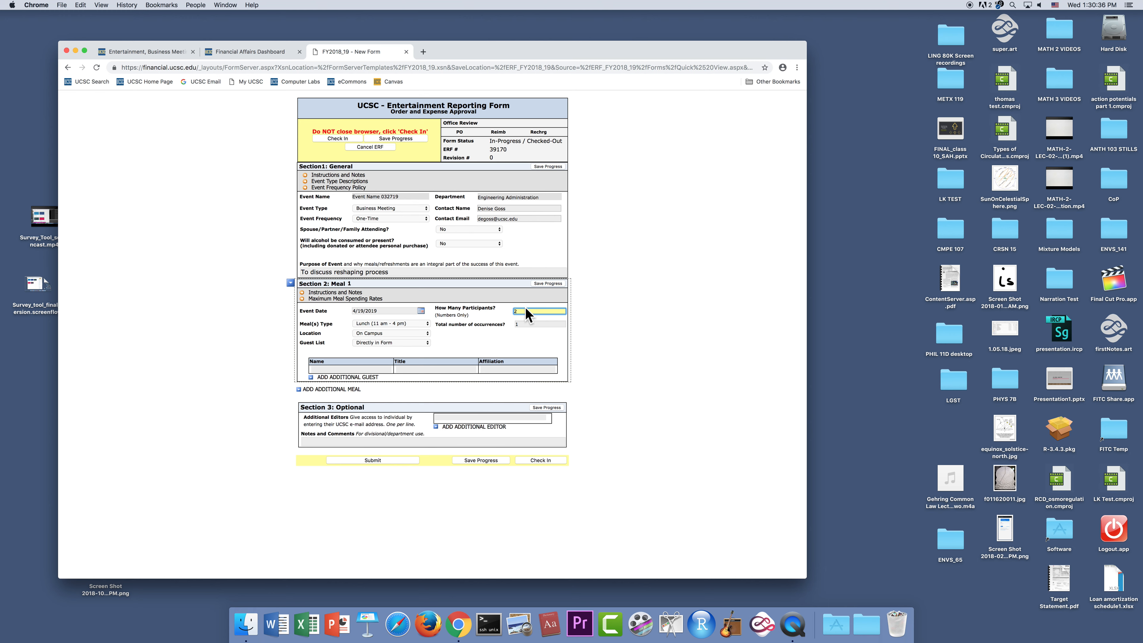
left_click(346, 370)
left_click(346, 370)
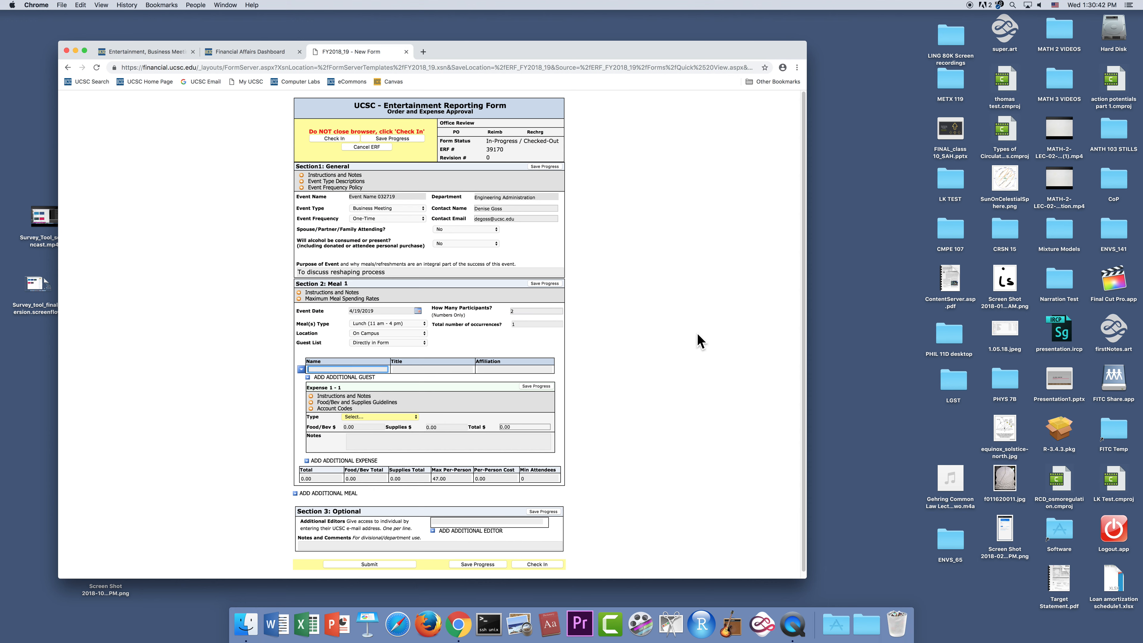
type("Jane Doe")
left_click(448, 370)
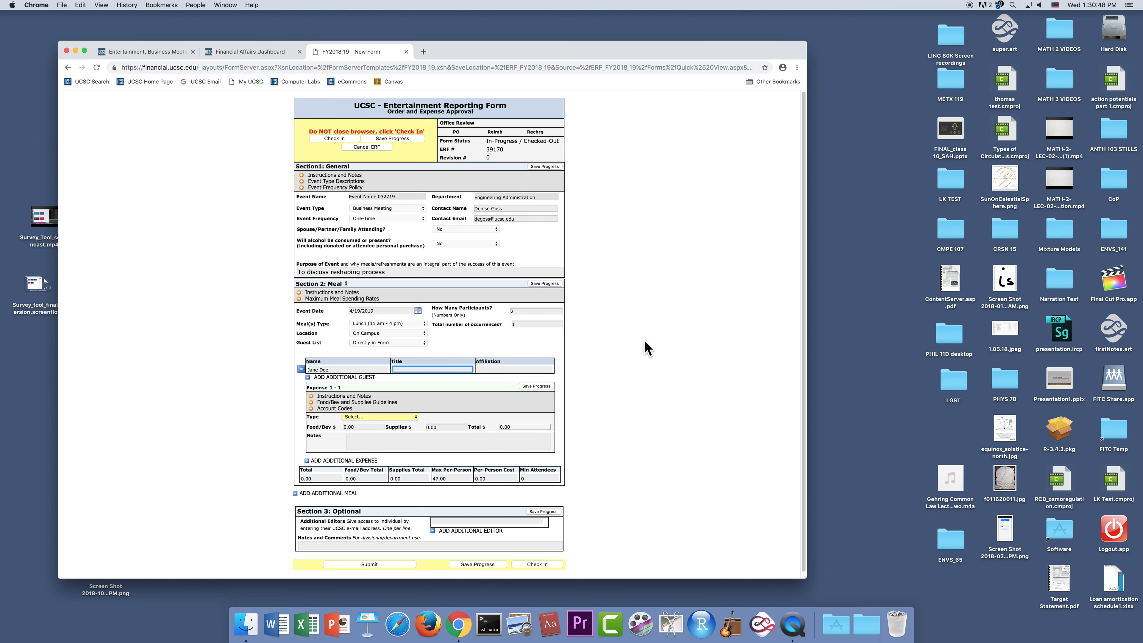
type("Staff")
left_click(534, 369)
type("UCSC")
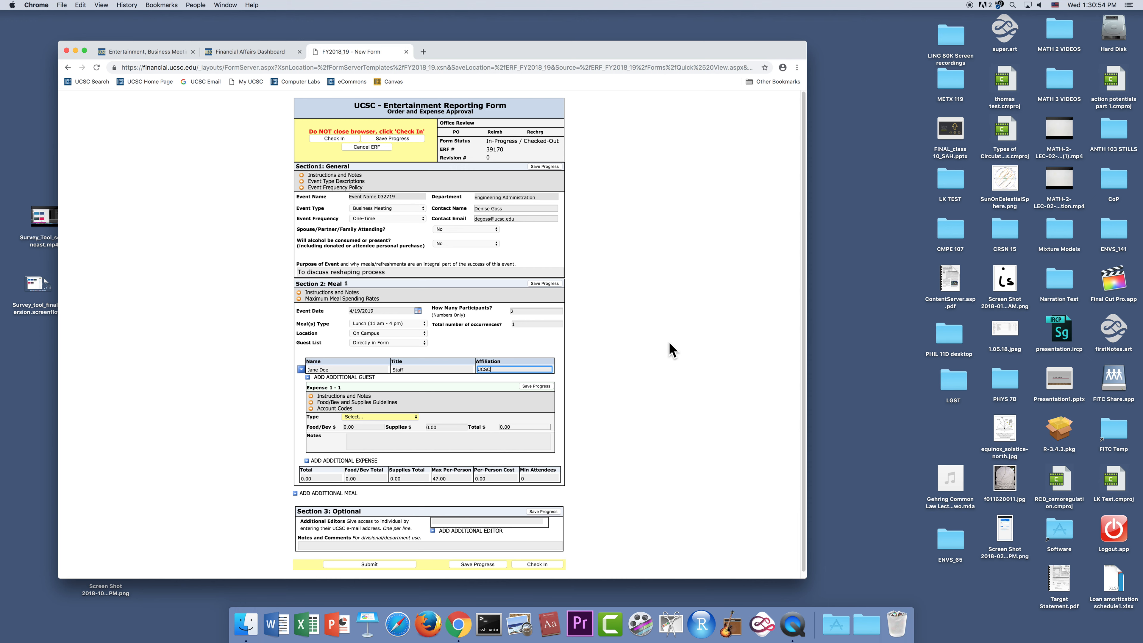
- Add a second guest with the guest's full name, title Staff and affiliation UCSC, and save progress
left_click(307, 377)
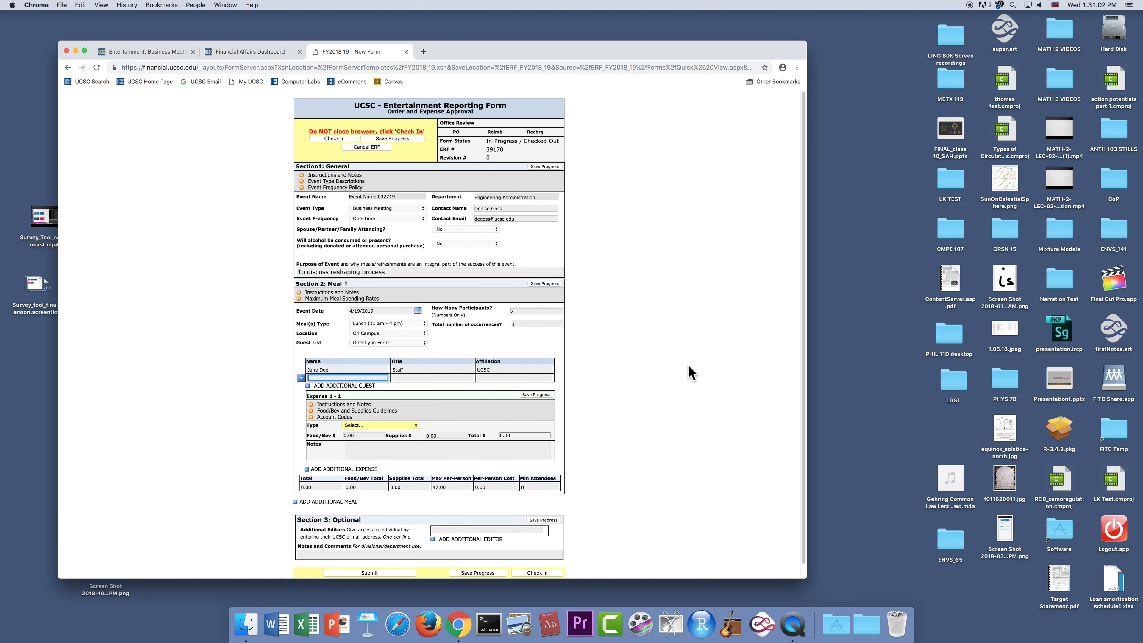
type("John Smith")
key("Tab")
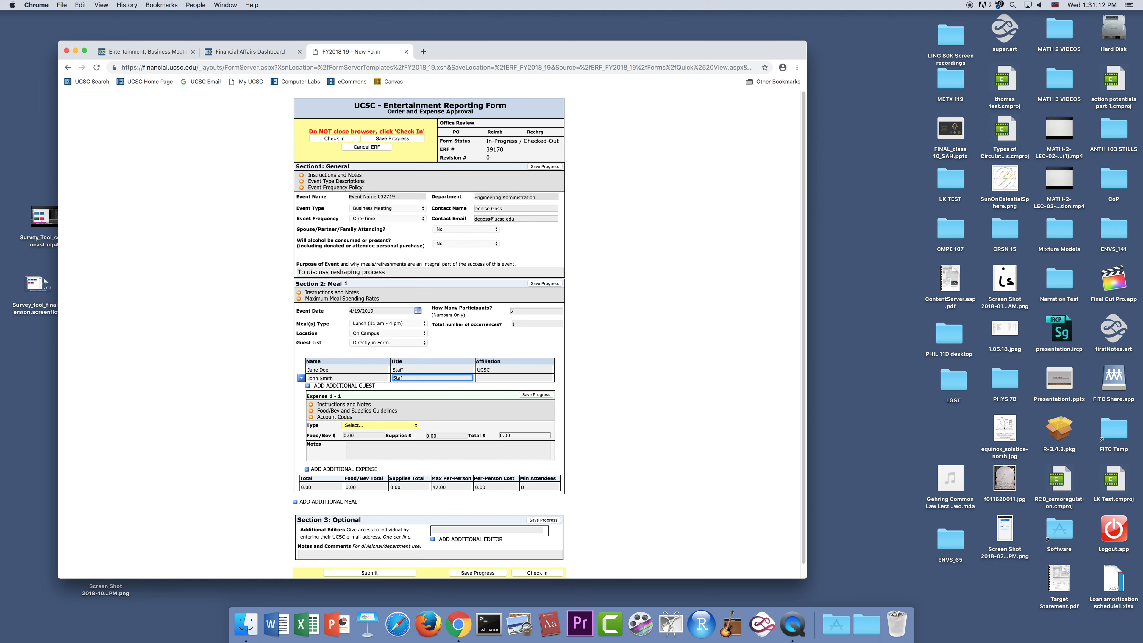
left_click(525, 378)
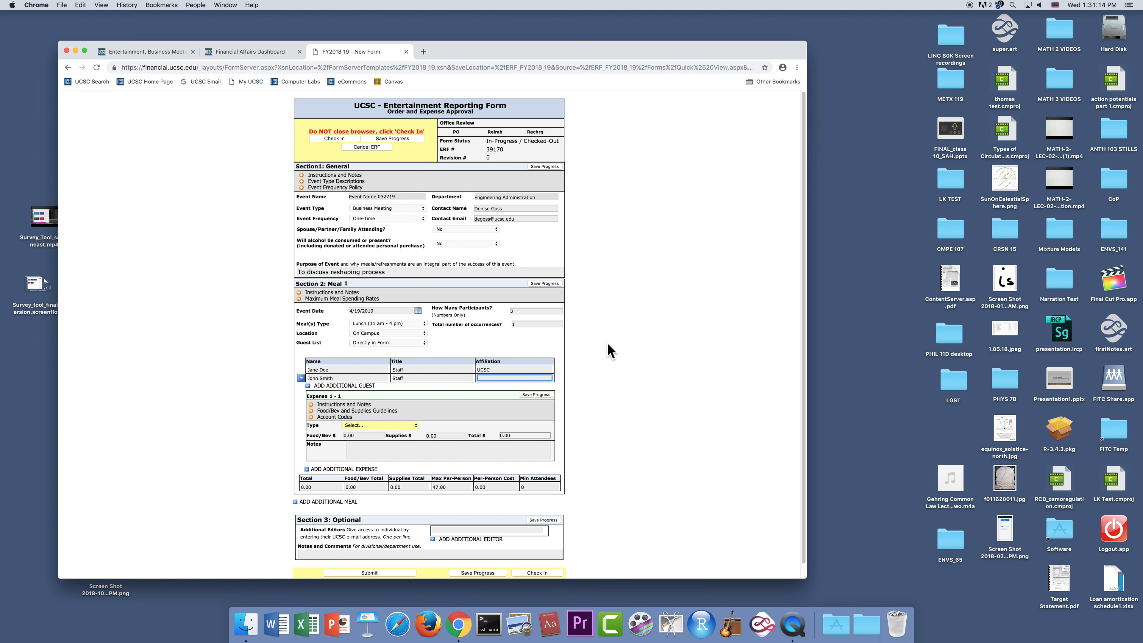
type("UCSC")
left_click(535, 394)
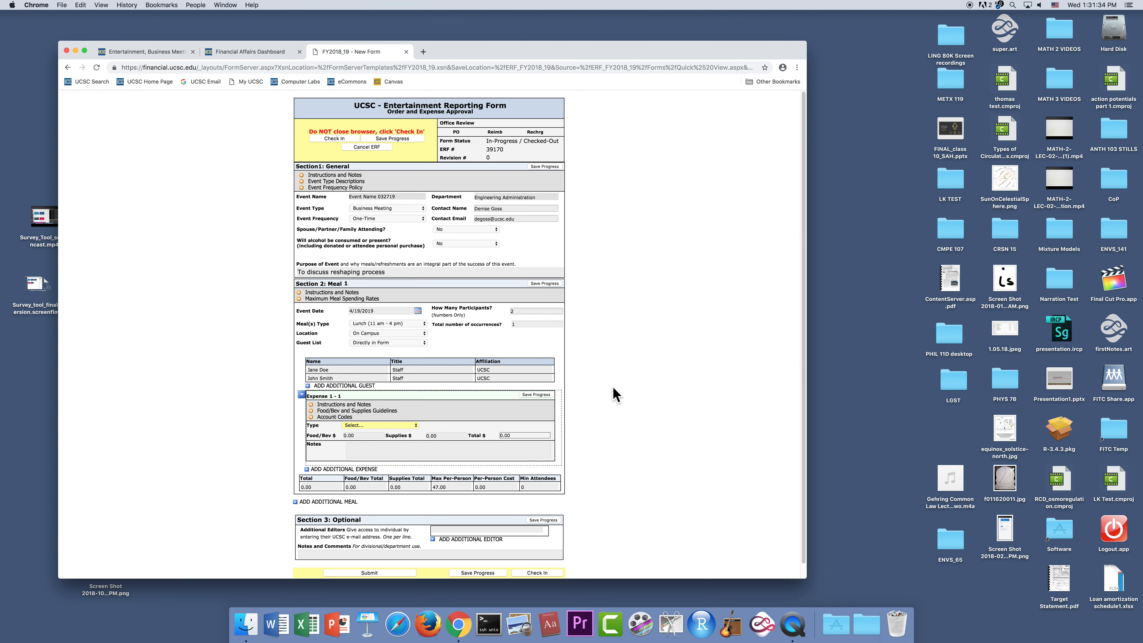
- Set the type of Expense 1 - 1 to Reimbursement and its Food/Bev amount to 42
scroll(603, 398, "down", 1)
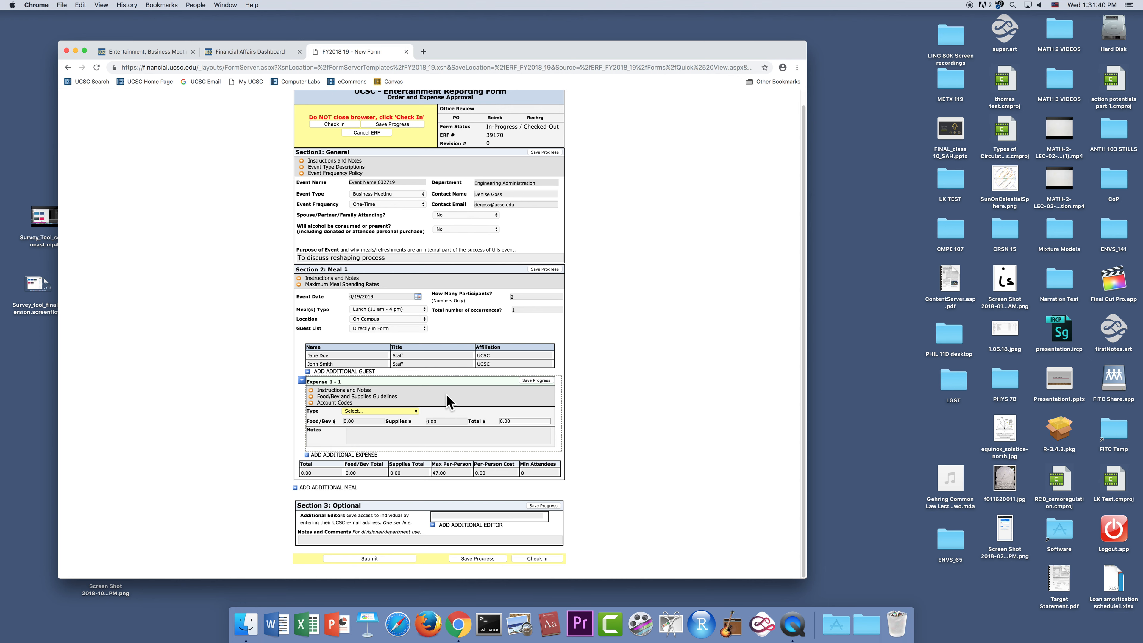
left_click(415, 411)
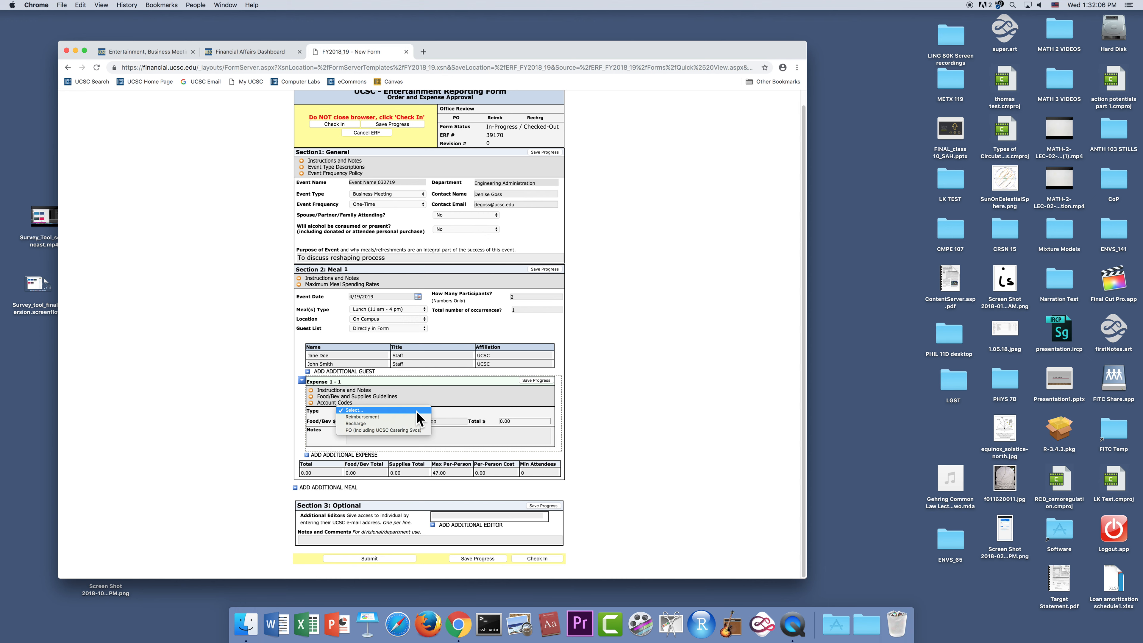
left_click(375, 418)
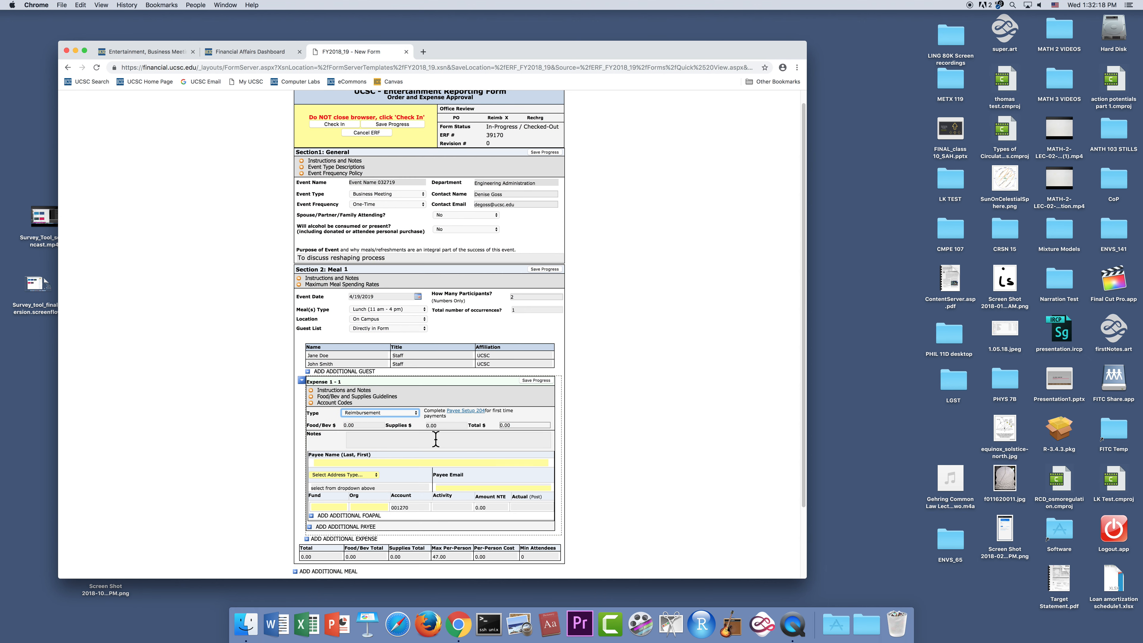
left_click(359, 425)
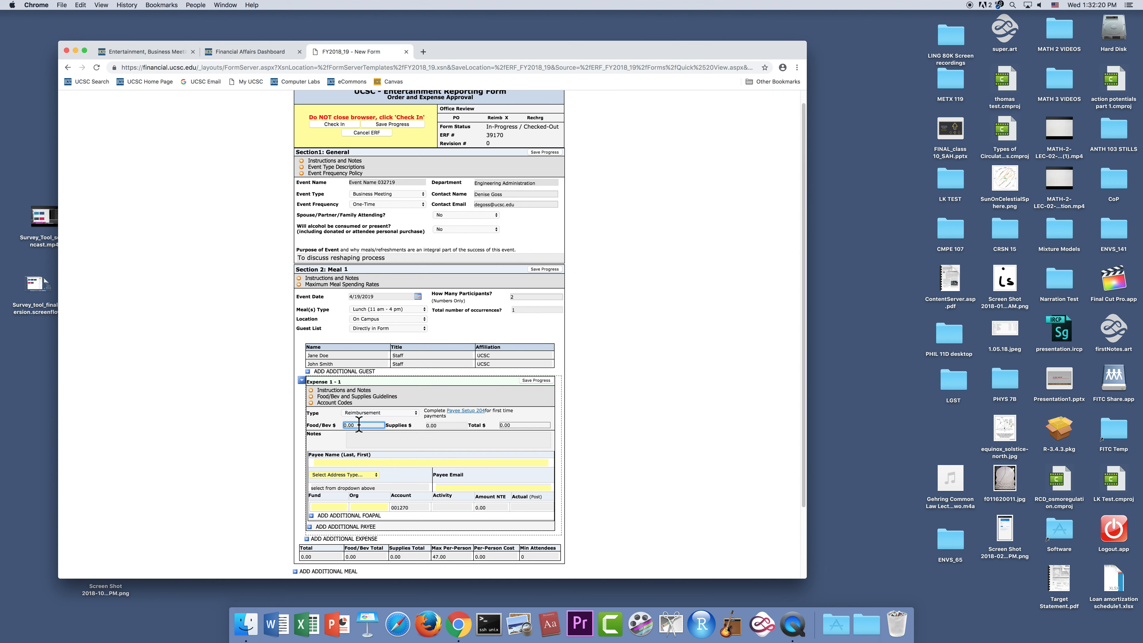
key("BackSpace")
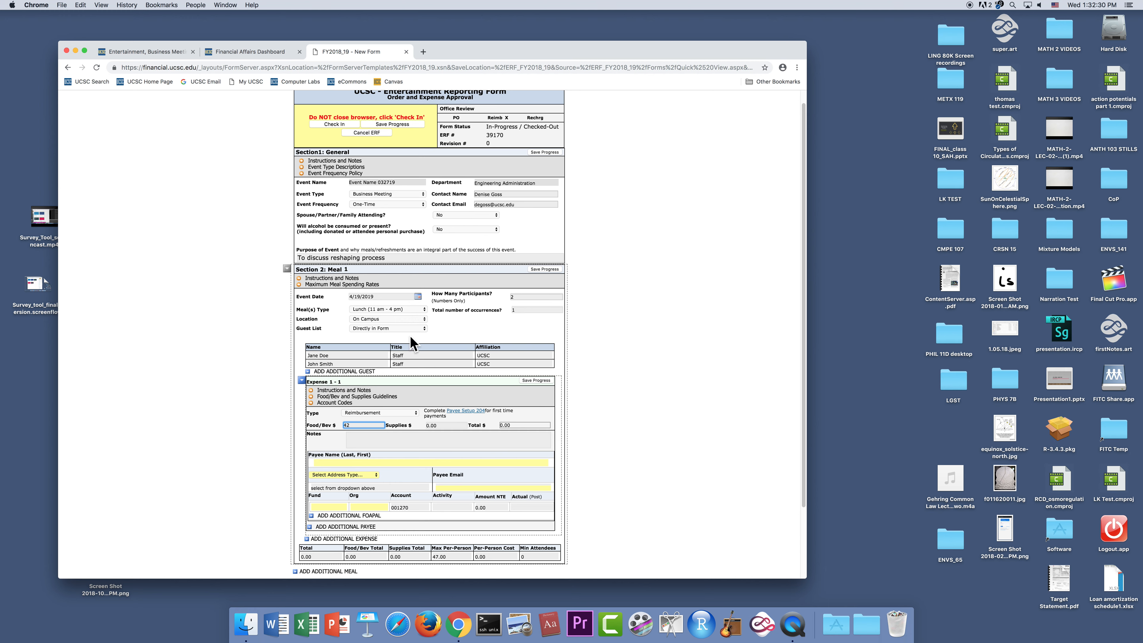
- Check the meal type options for Meal 1, keeping Lunch (11 am - 4 pm) selected
left_click(423, 307)
left_click(420, 320)
left_click(422, 325)
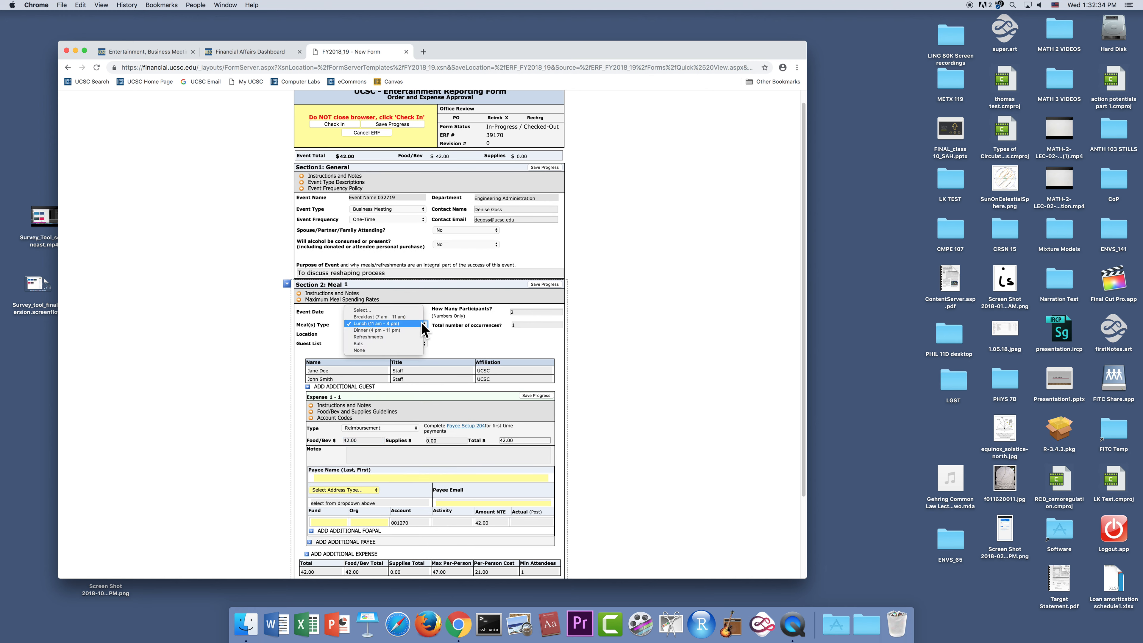
left_click(422, 324)
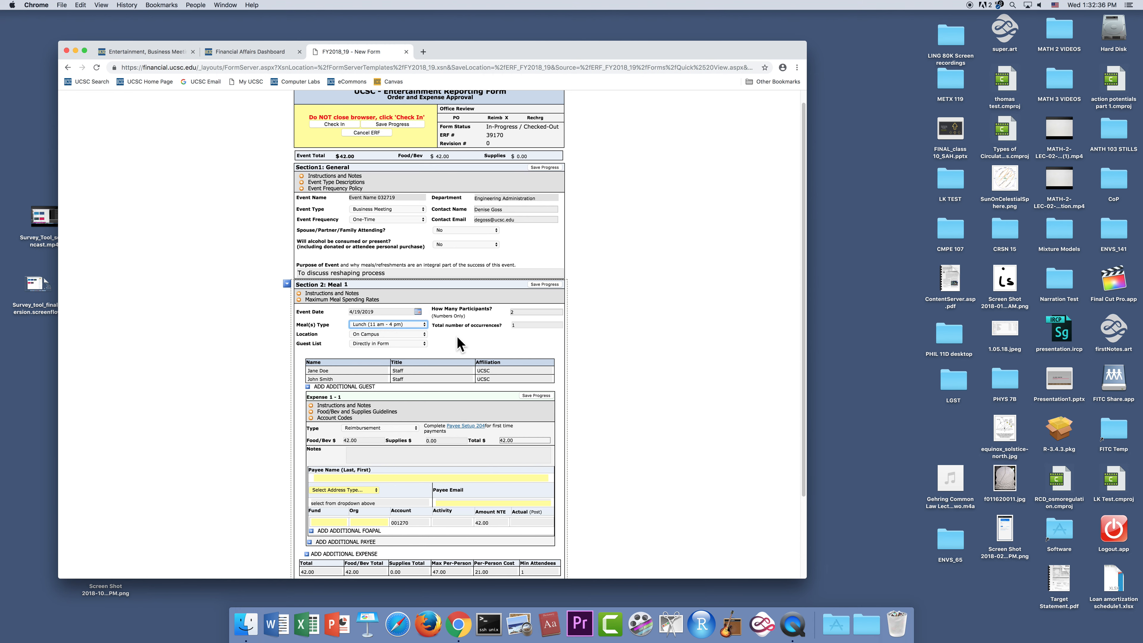
- Go back to the Entertainment & Events page, review the Maximum Spending Rates, and return to the reporting form
left_click(160, 50)
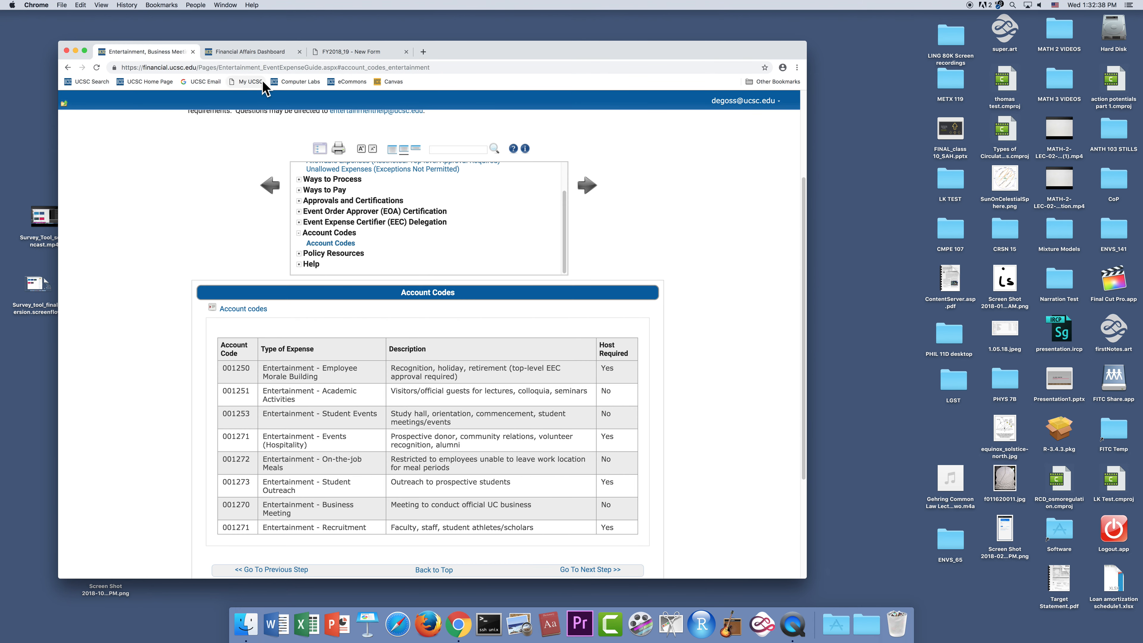
left_click(248, 51)
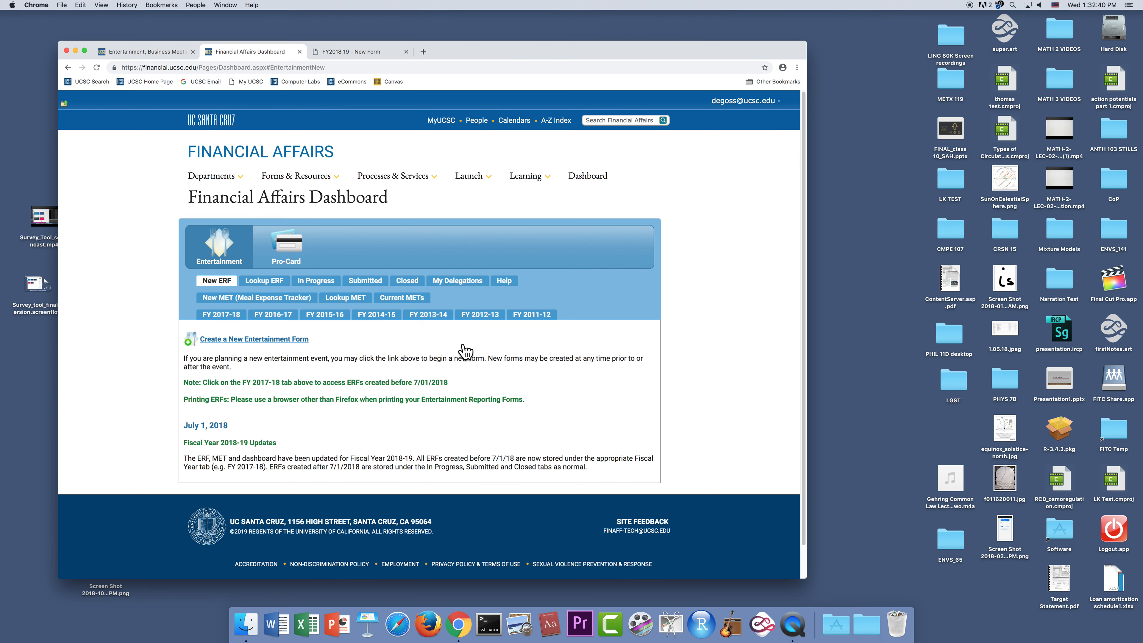
left_click(144, 51)
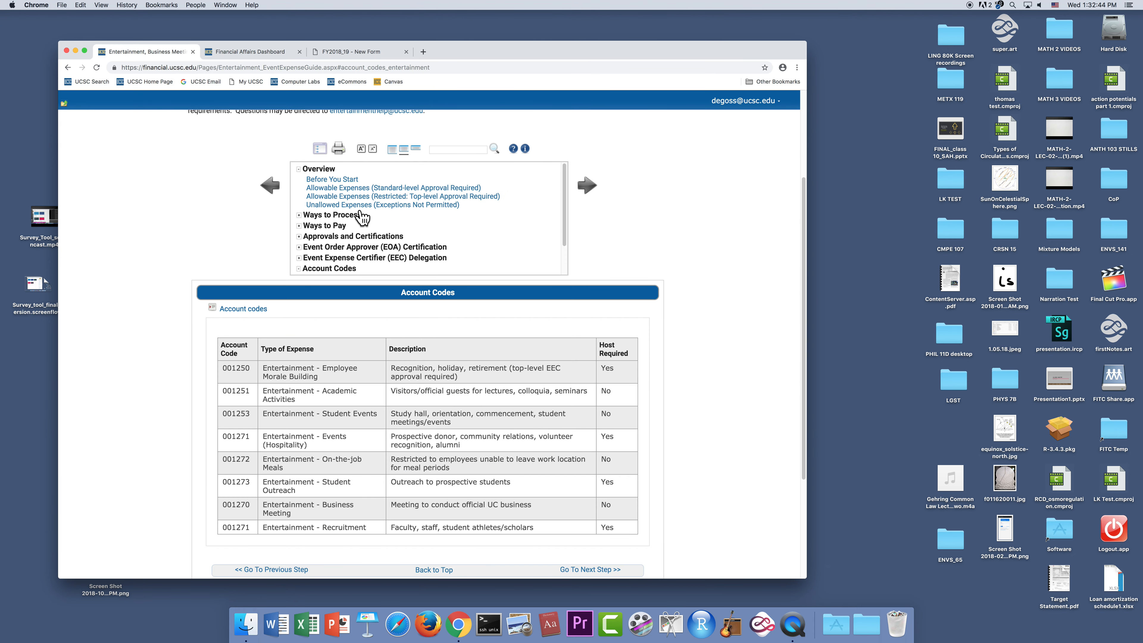
left_click(68, 68)
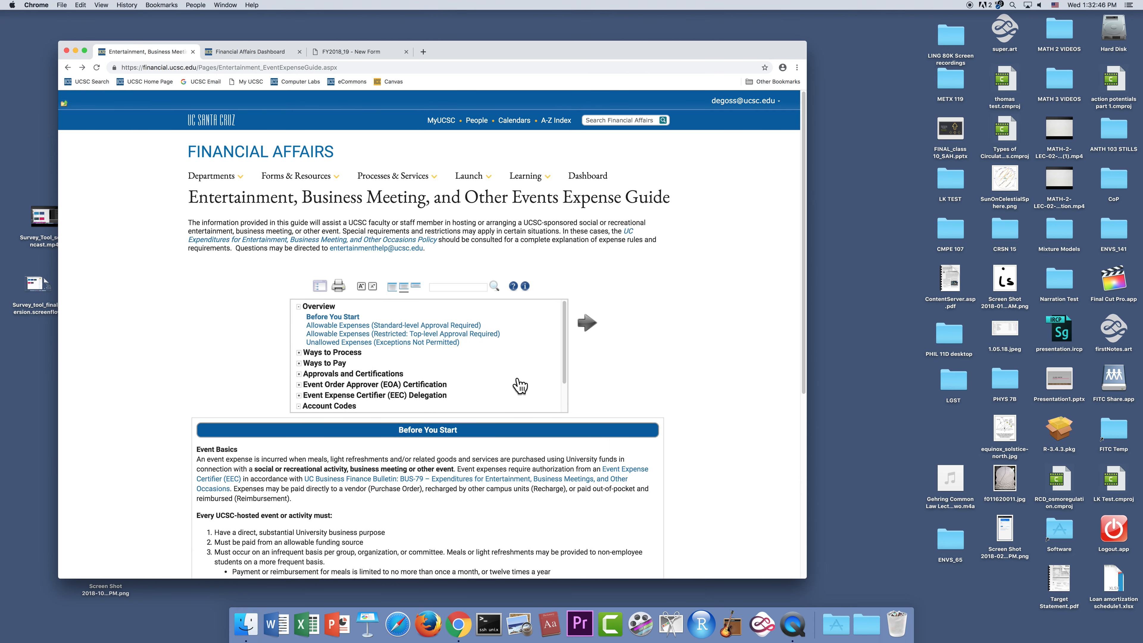
left_click(67, 68)
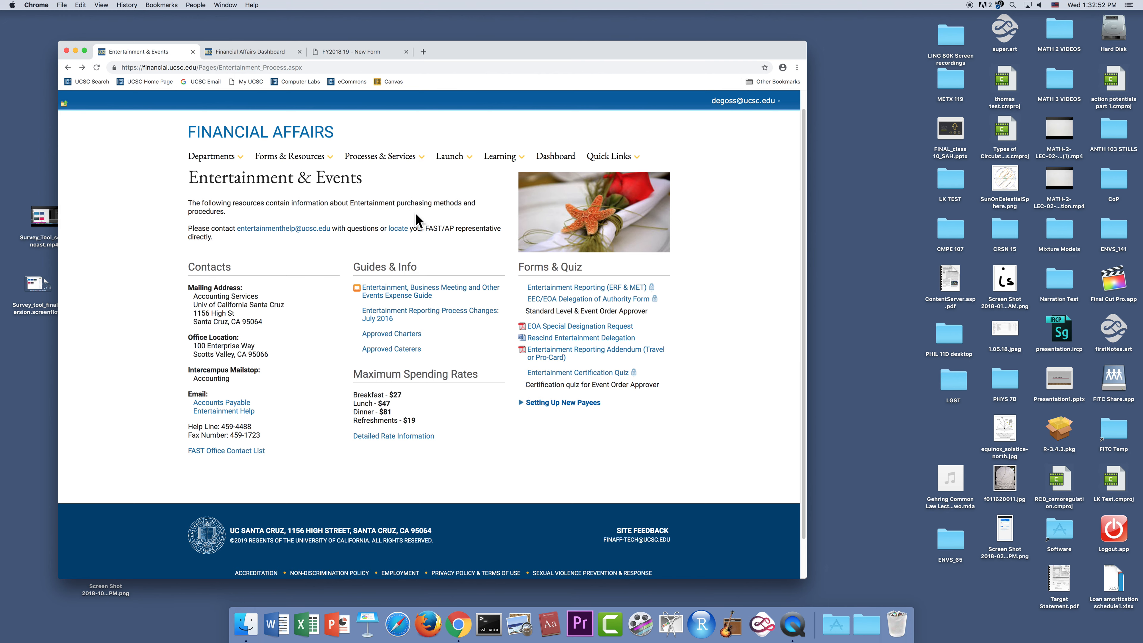
left_click(365, 52)
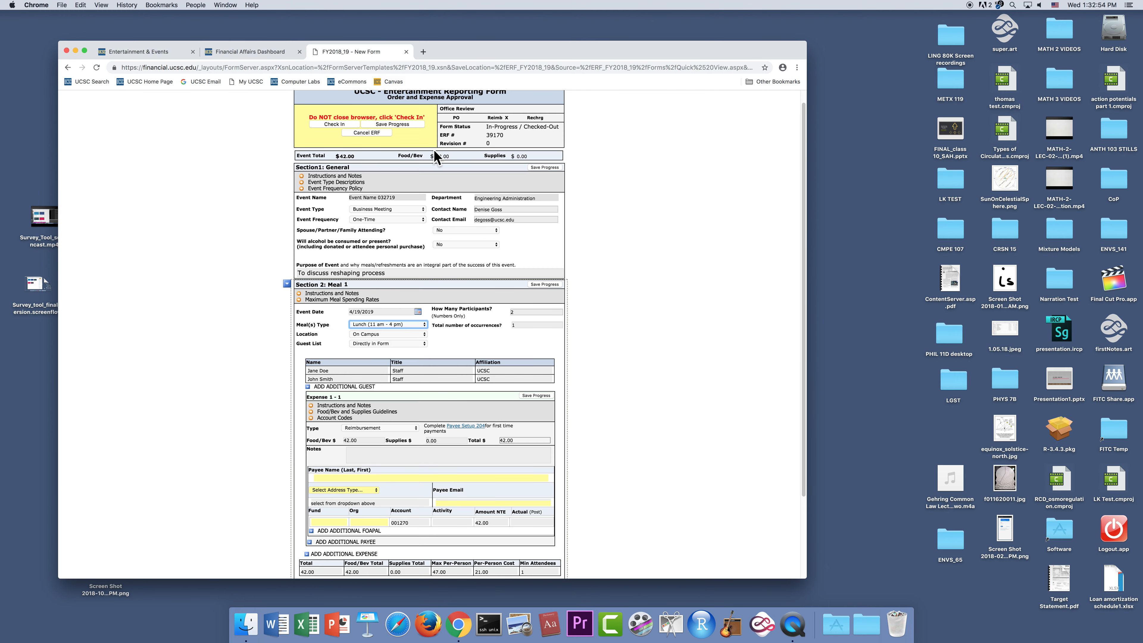
- Try Dinner (4 pm - 11 pm) as the type of Meal 1 and restore Lunch (11 am - 4 pm)
scroll(698, 451, "down", 2)
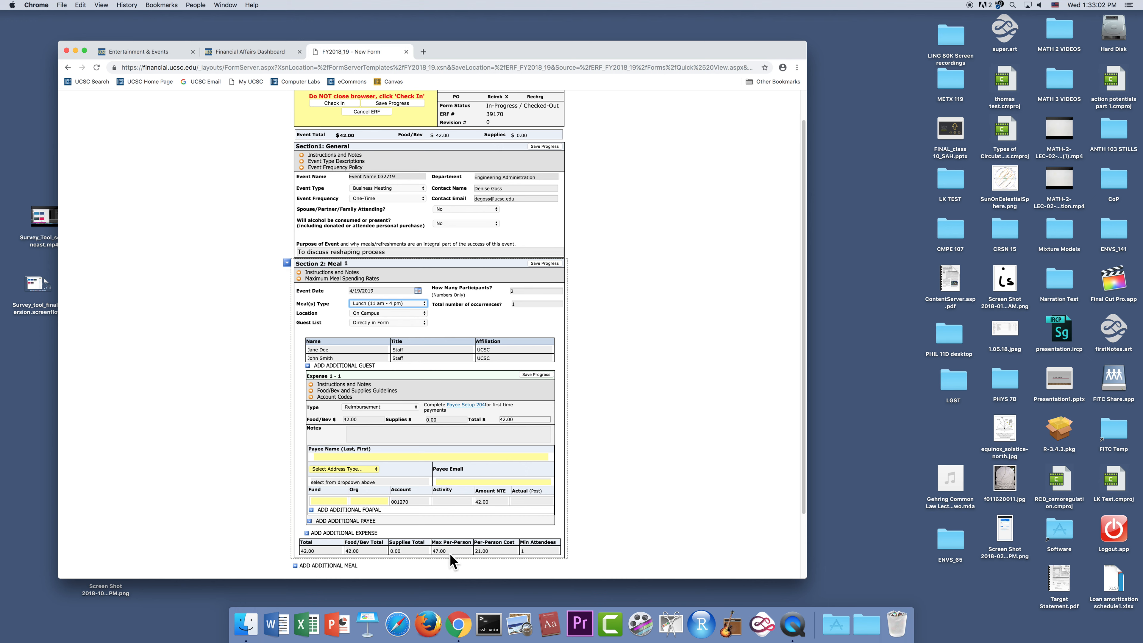
left_click(423, 304)
left_click(419, 310)
left_click(424, 302)
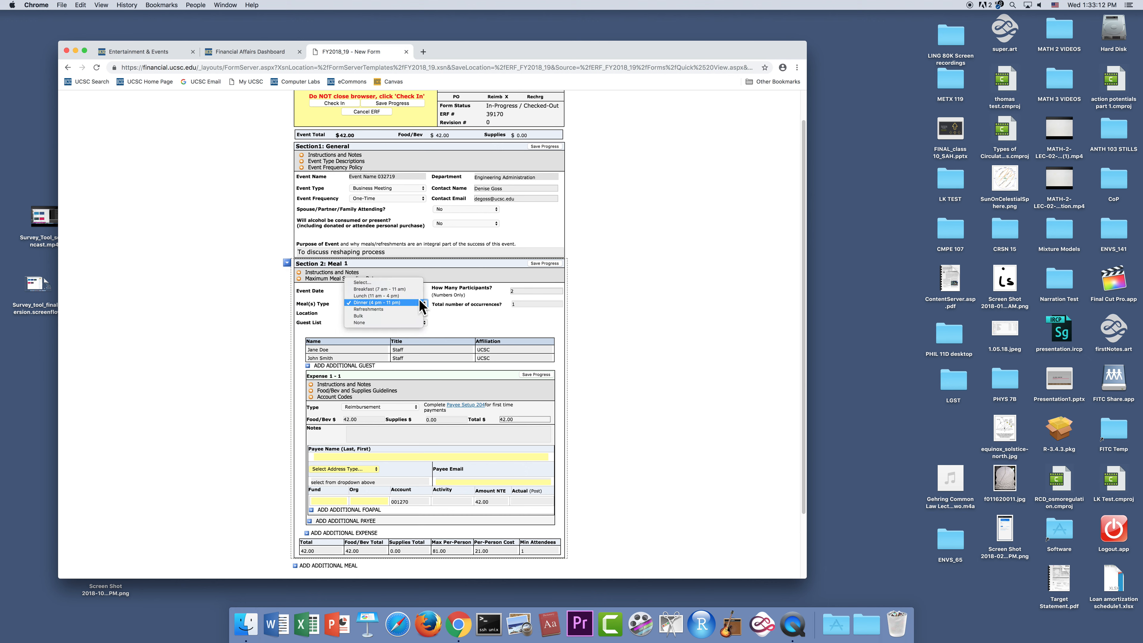
left_click(416, 295)
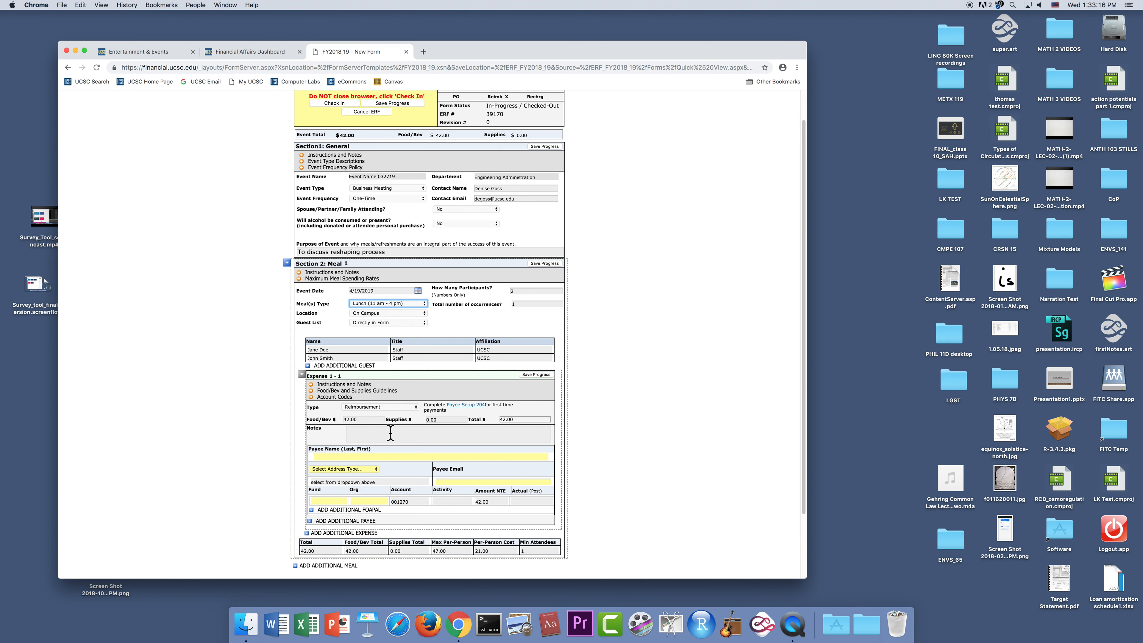
- Try the note "Supplies for outdoor" in Expense 1 - 1 and clear it again
left_click(444, 418)
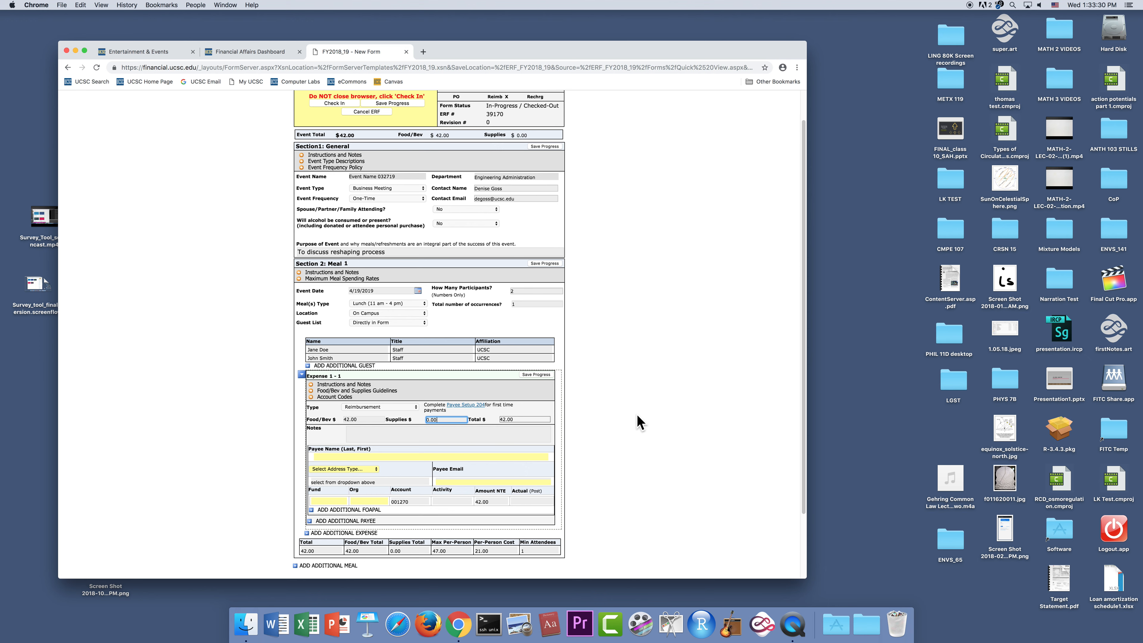
left_click(459, 433)
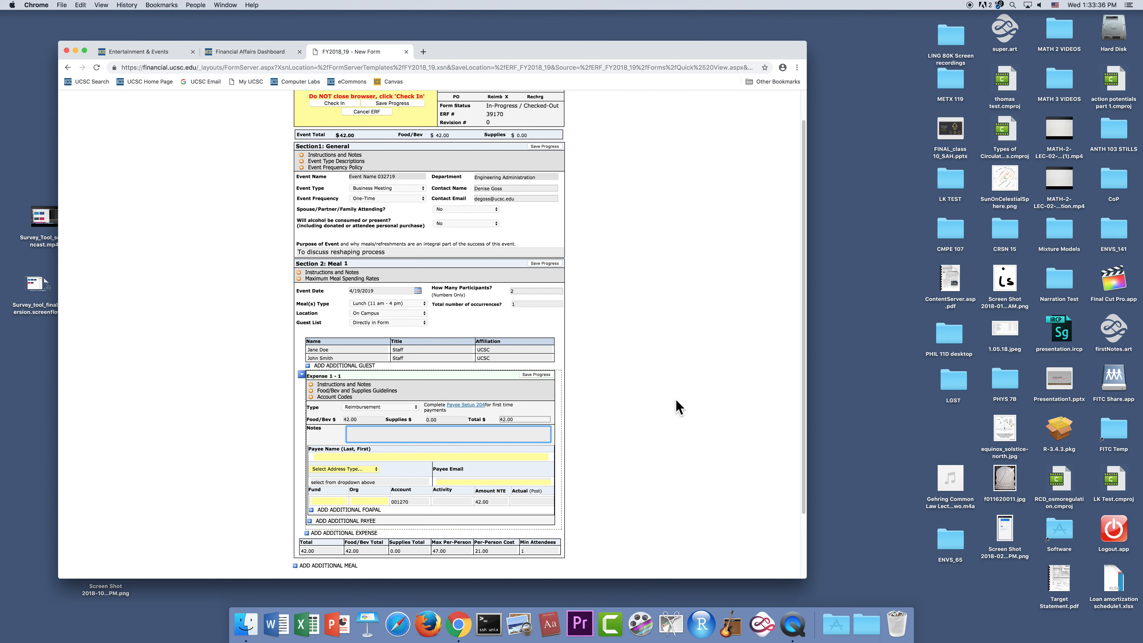
type("Supplies for outdoor")
key("BackSpace")
key("BackSpace")
key("BackSpace")
key("BackSpace")
key("BackSpace")
key("BackSpace")
key("BackSpace")
key("BackSpace")
key("BackSpace")
key("BackSpace")
- Enter the payee's full name, set the address type to Official Mailstop, and fill in the payee's mailstop
left_click(406, 457)
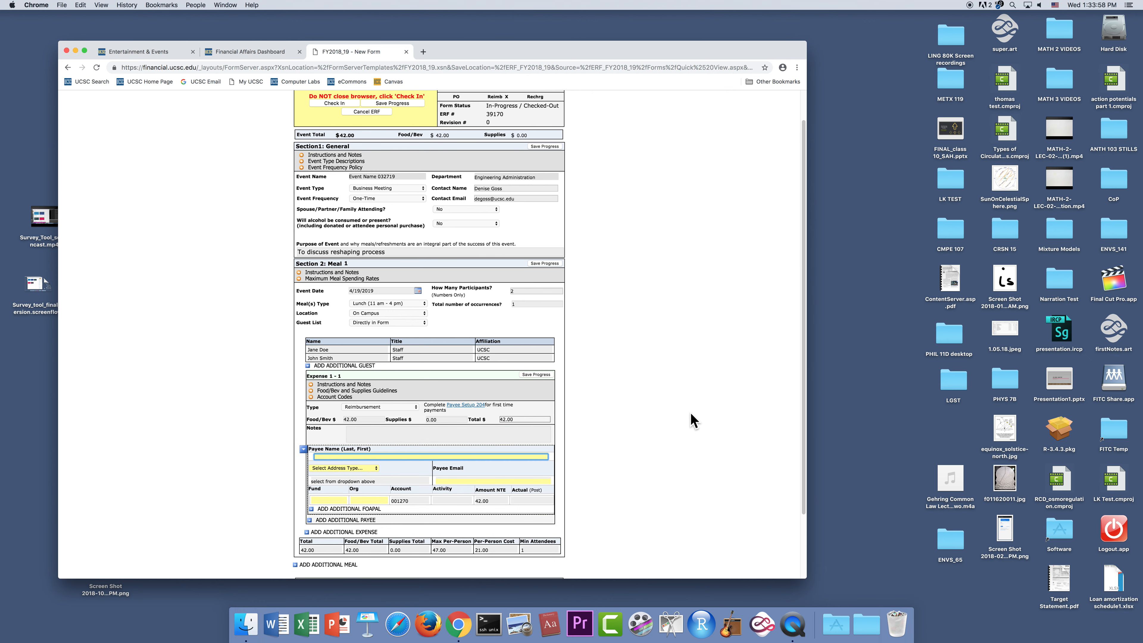
type("Doe, Jane")
left_click(375, 469)
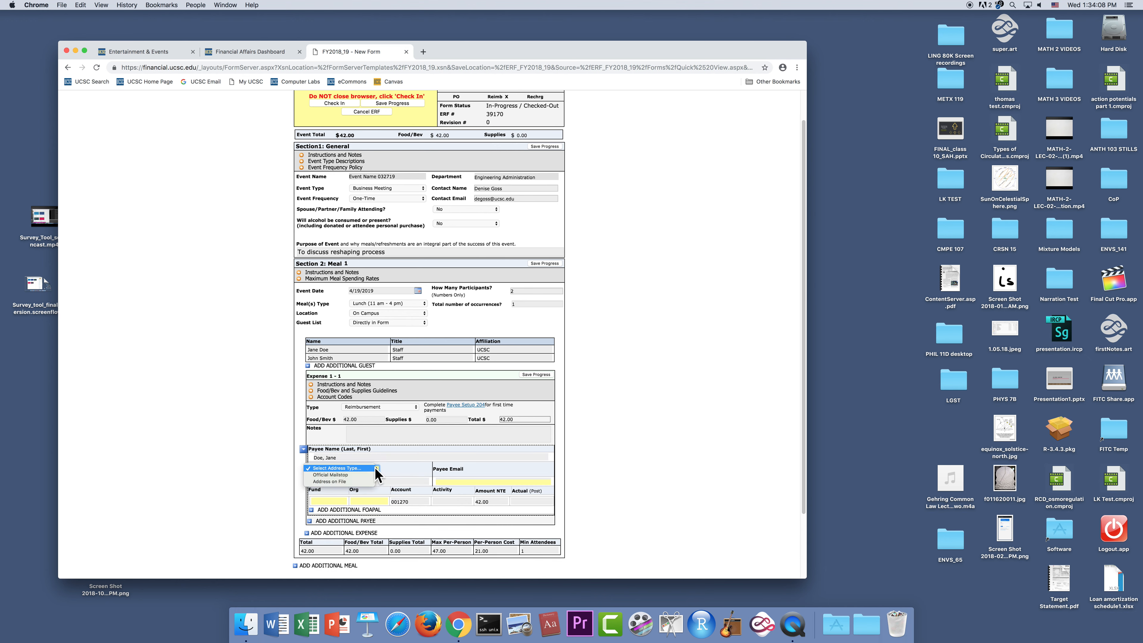
left_click(345, 475)
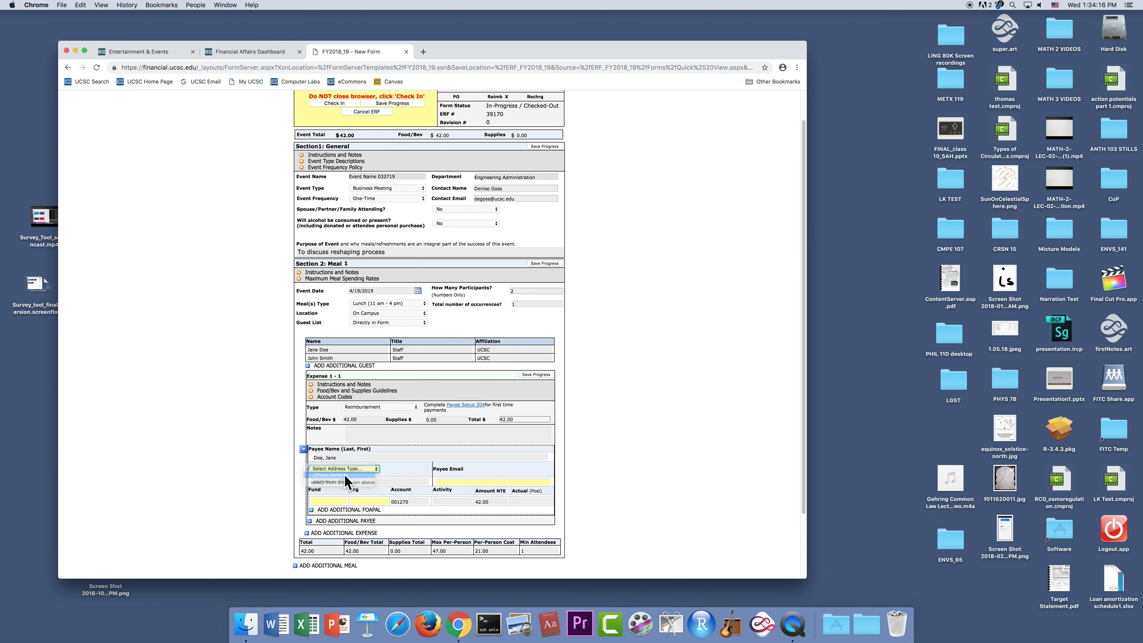
left_click(372, 480)
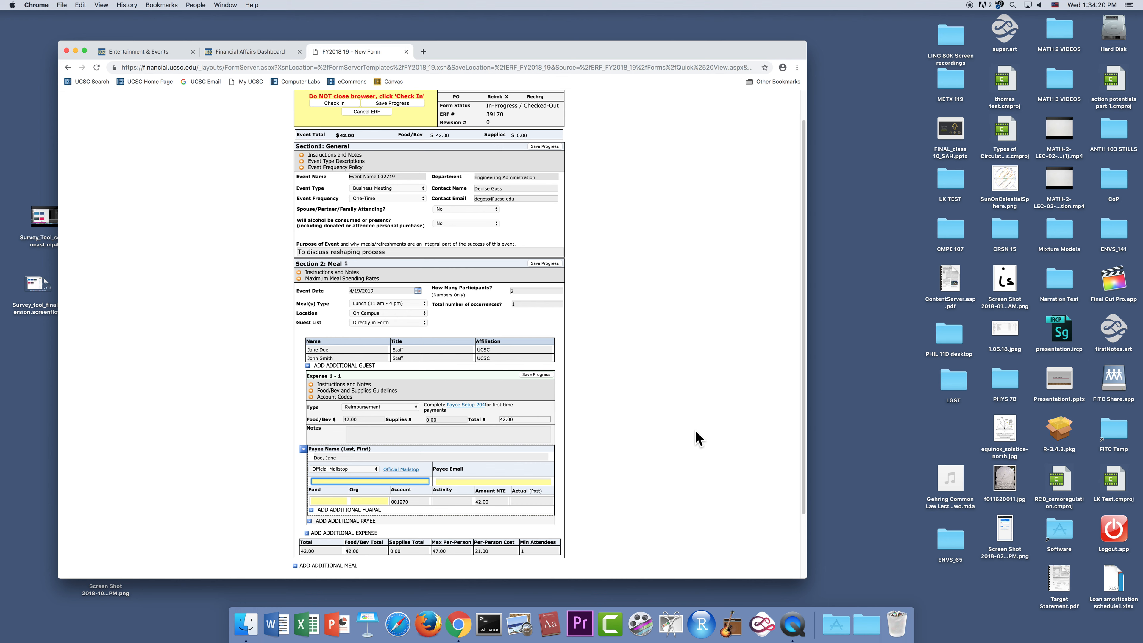
type("SOE2")
key("Tab")
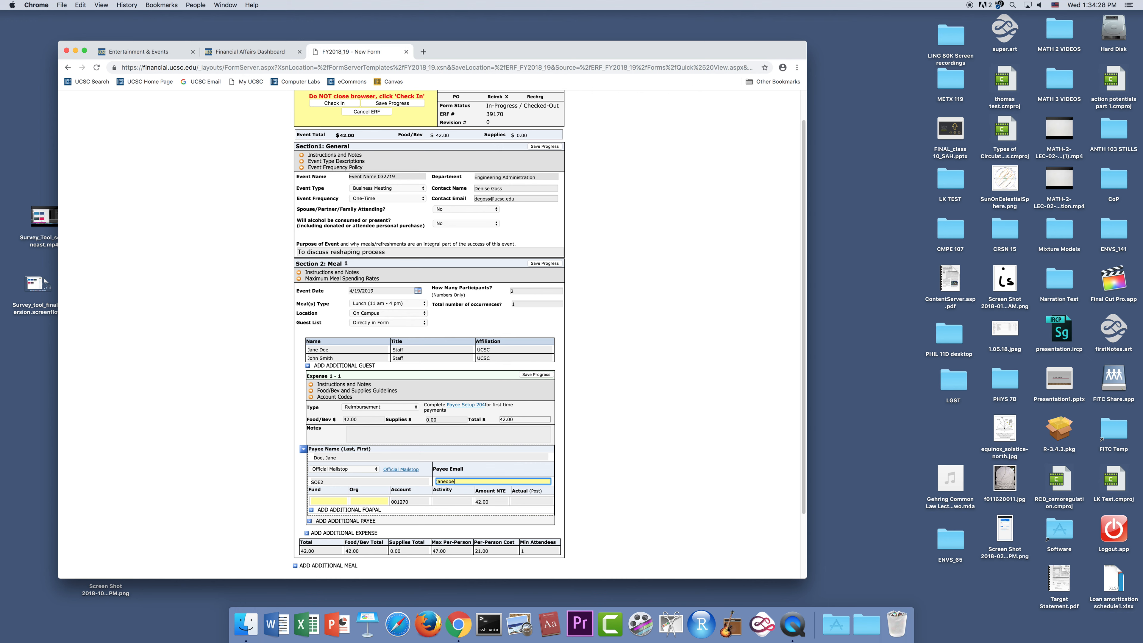
- Fill in the payee's e-mail address for Expense 1 - 1
type("janedoe@ucsce.")
key("BackSpace")
key("BackSpace")
type(".")
- Add an additional expense to Meal 1 and delete it again
scroll(653, 461, "down", 4)
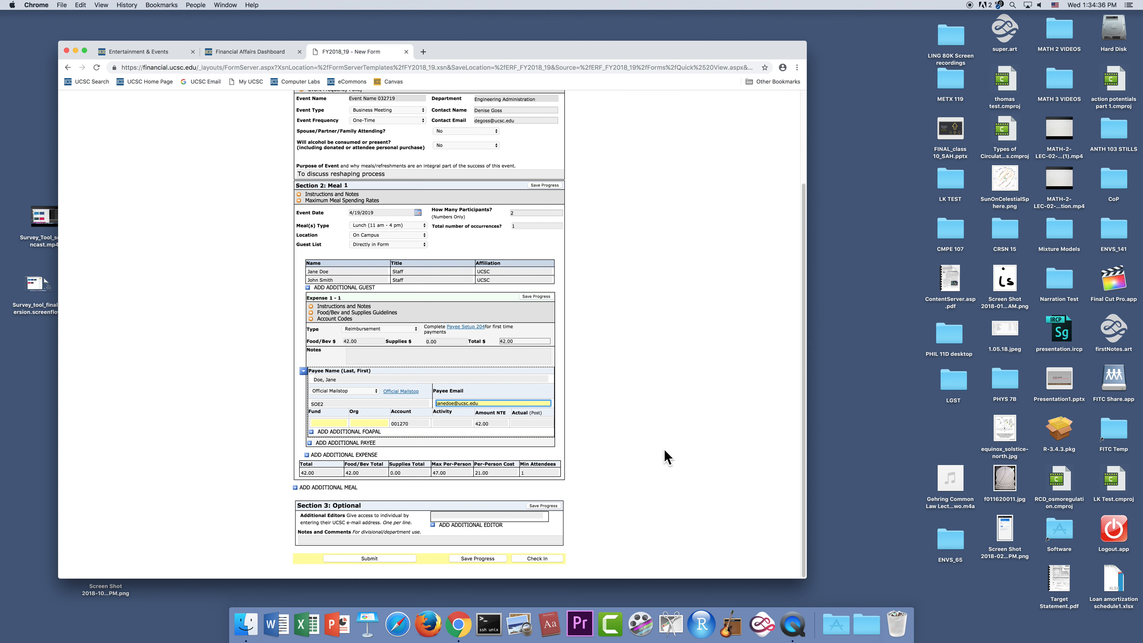
left_click(307, 455)
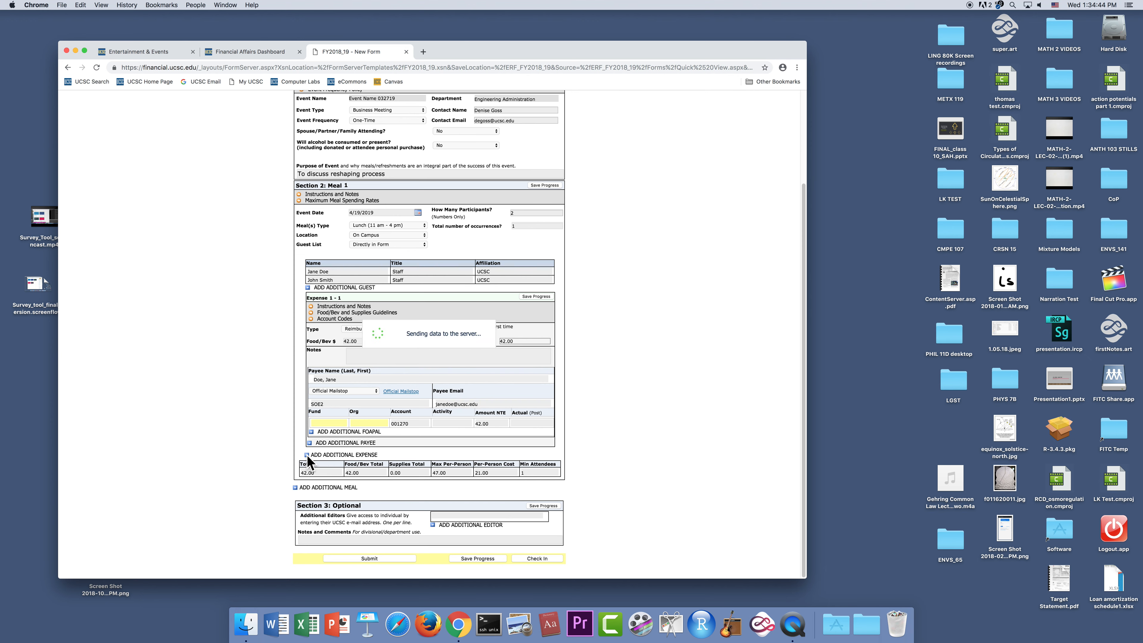
scroll(659, 446, "down", 1)
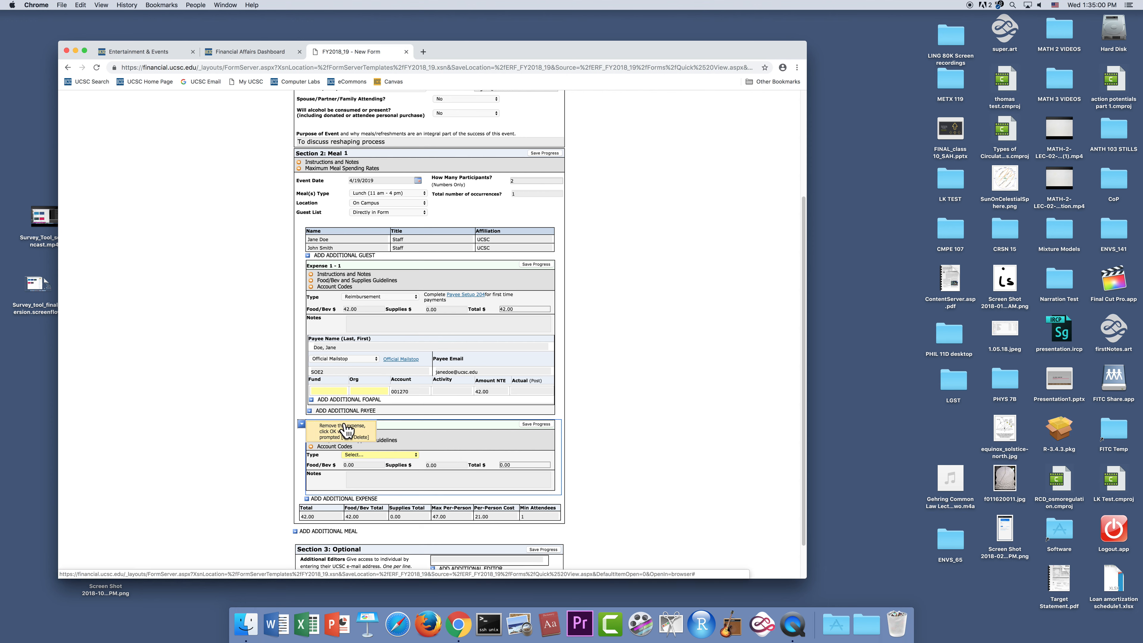
left_click(356, 436)
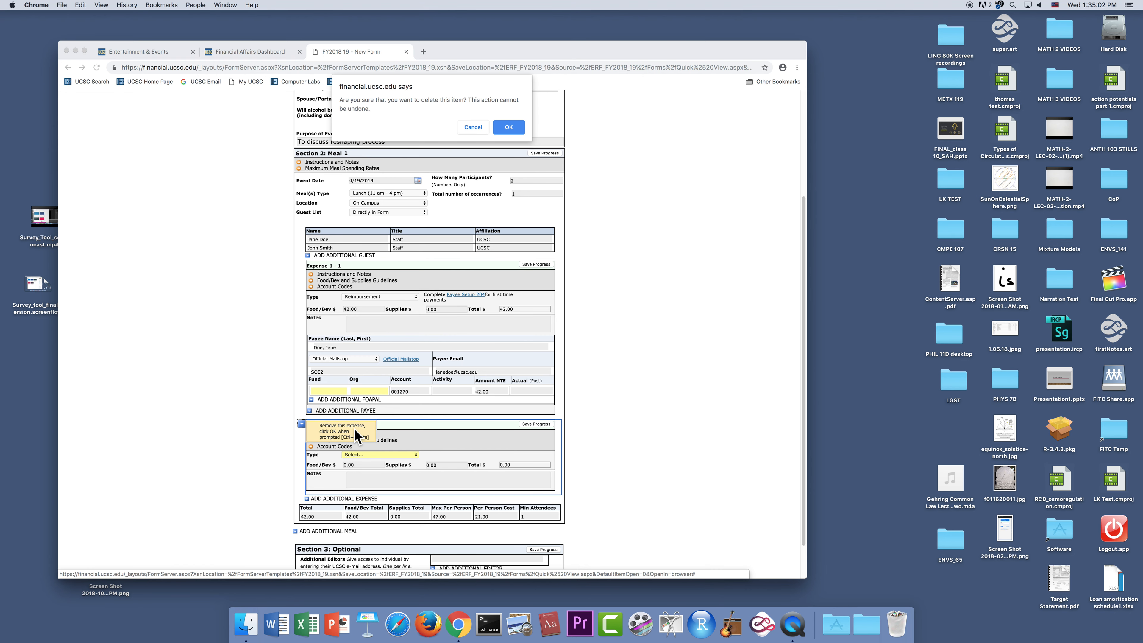
left_click(508, 127)
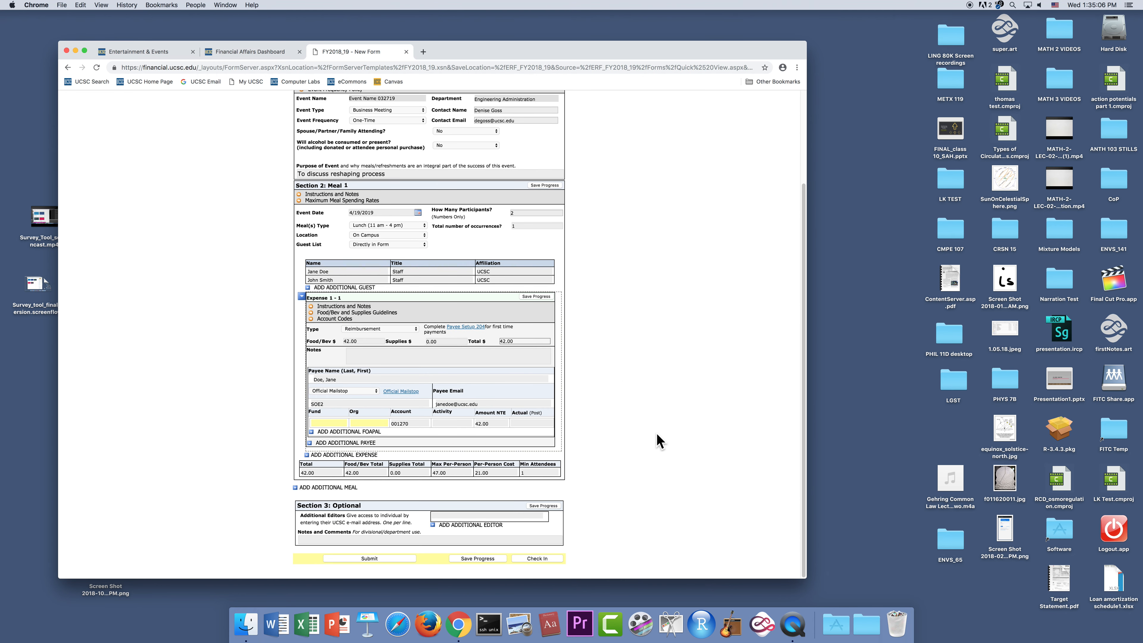
- Save the progress of Expense 1 - 1
left_click(542, 297)
- Add an additional payee to Expense 1 - 1 and delete that empty payee again
left_click(310, 443)
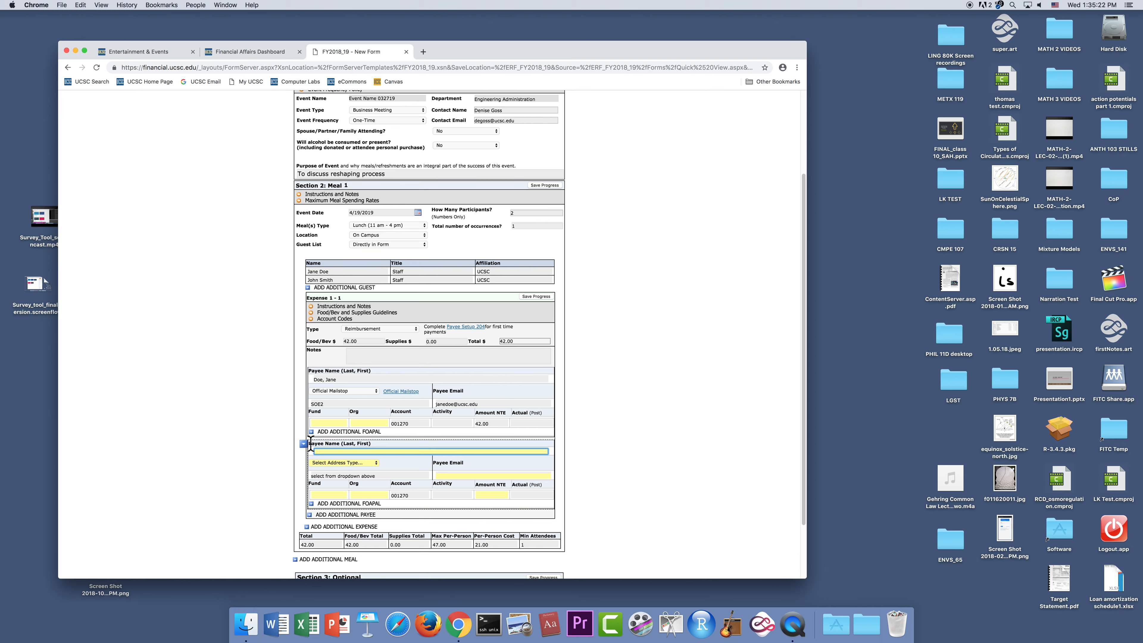
scroll(653, 431, "down", 4)
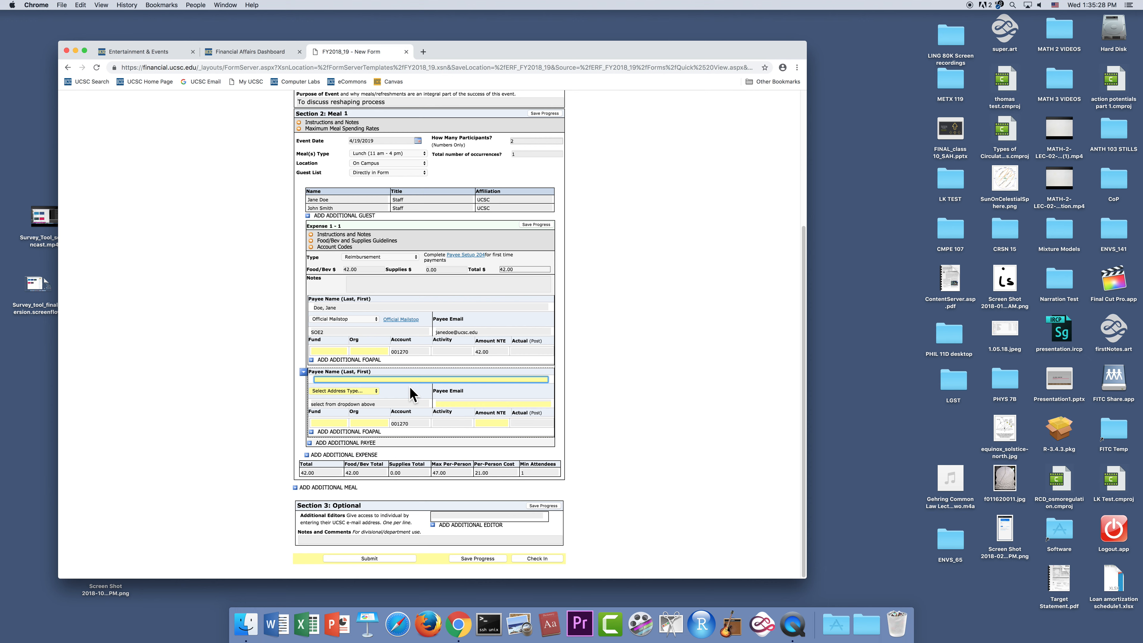
left_click(302, 373)
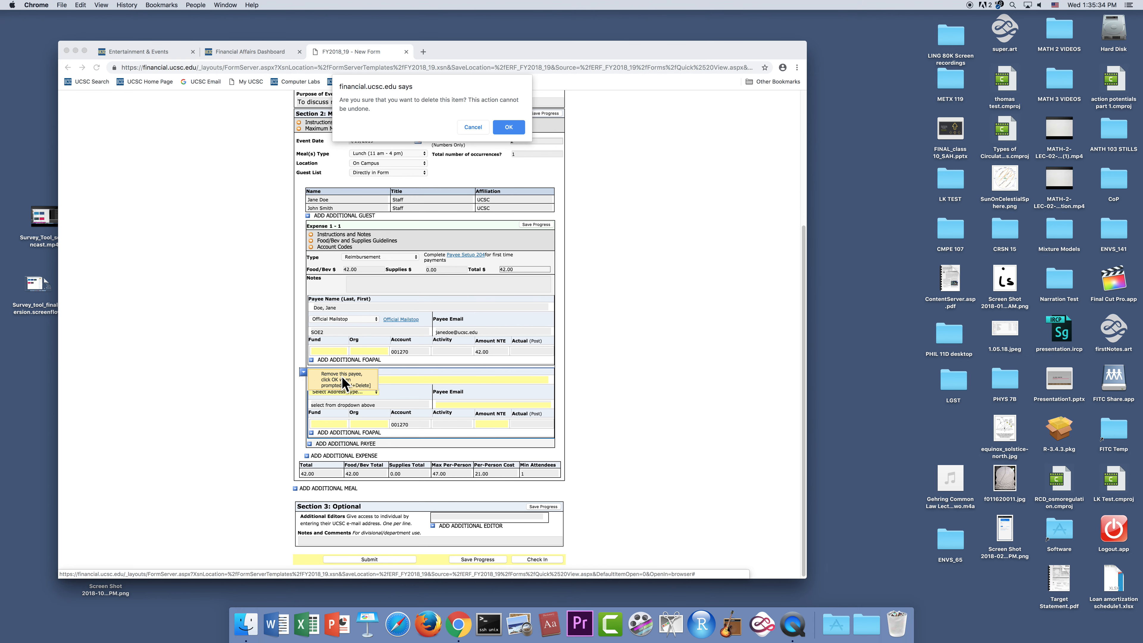
left_click(510, 128)
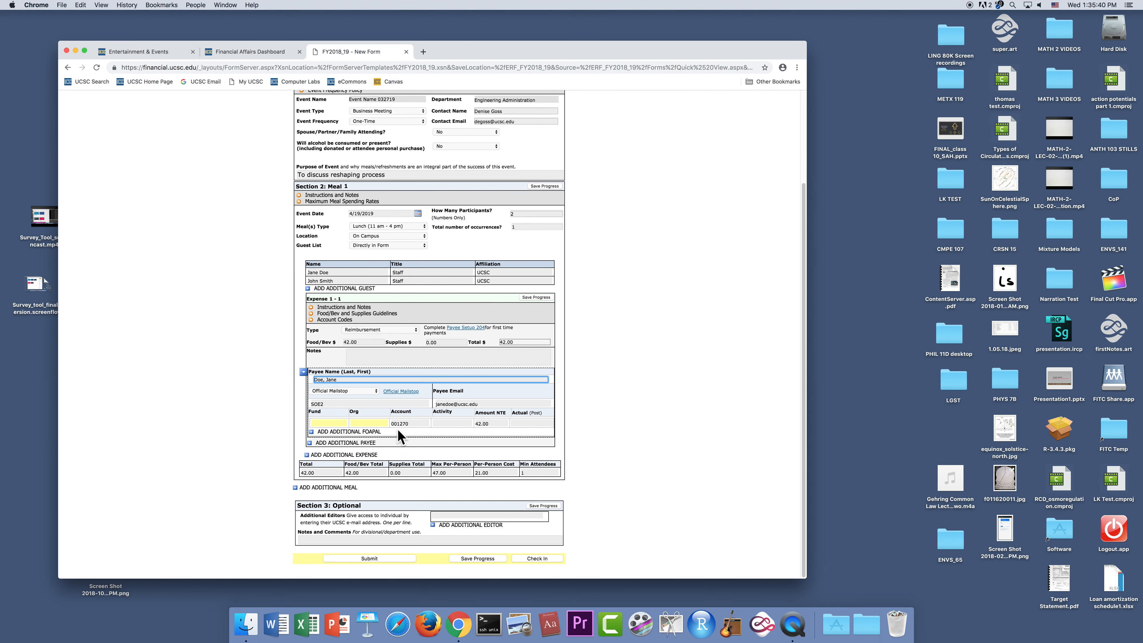
- Set the payee's fund to 12345, org to 123456 and actual amount to 42, keeping account 001270
left_click(337, 423)
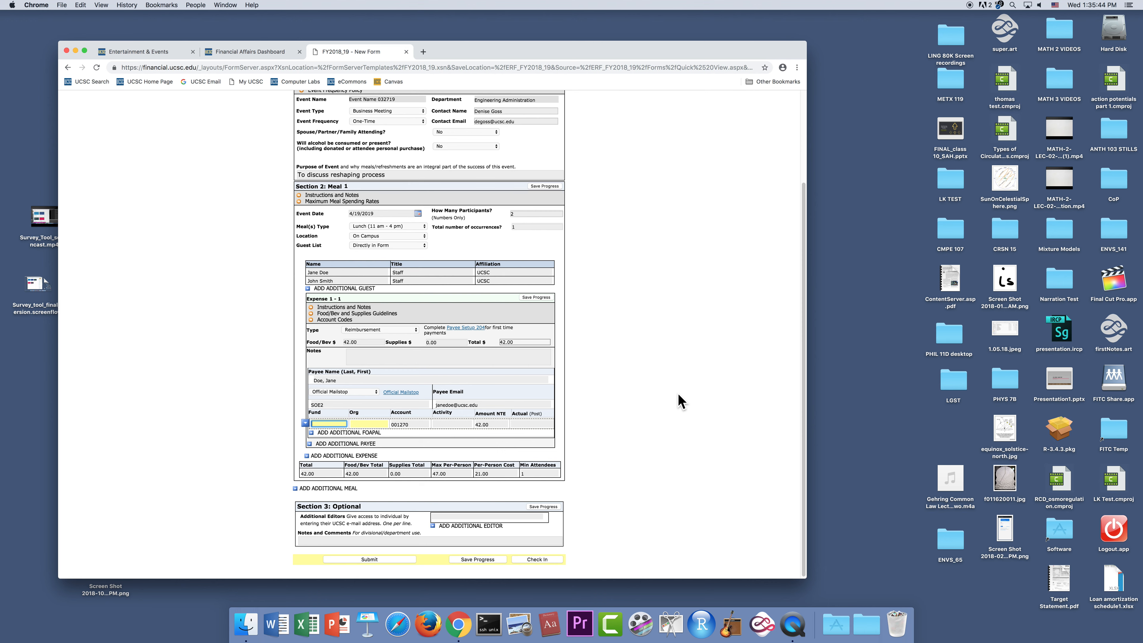
type("1")
key("Tab")
type("123456")
key("Tab")
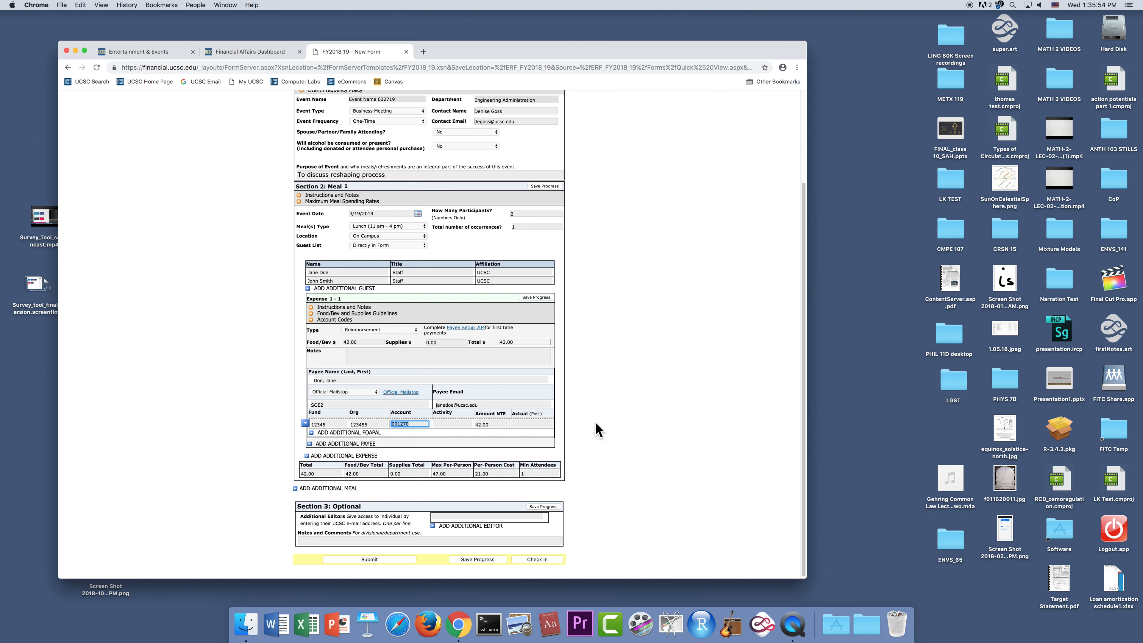
left_click(457, 423)
left_click(541, 424)
type("42")
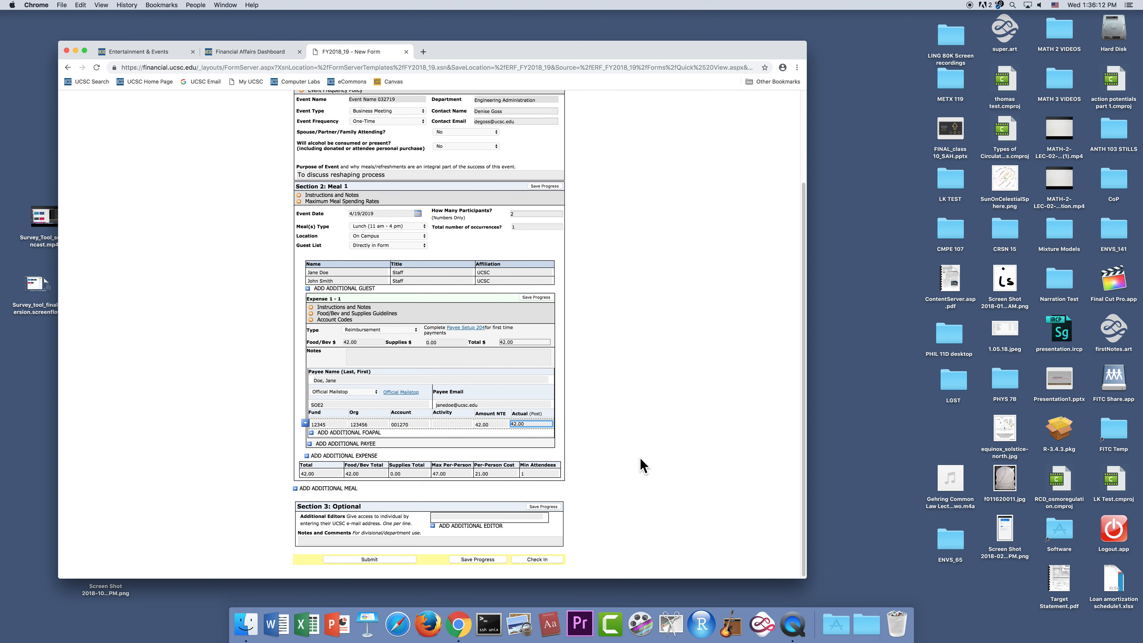
- Add an additional FOAPAL line for the payee and delete that empty line again
left_click(311, 432)
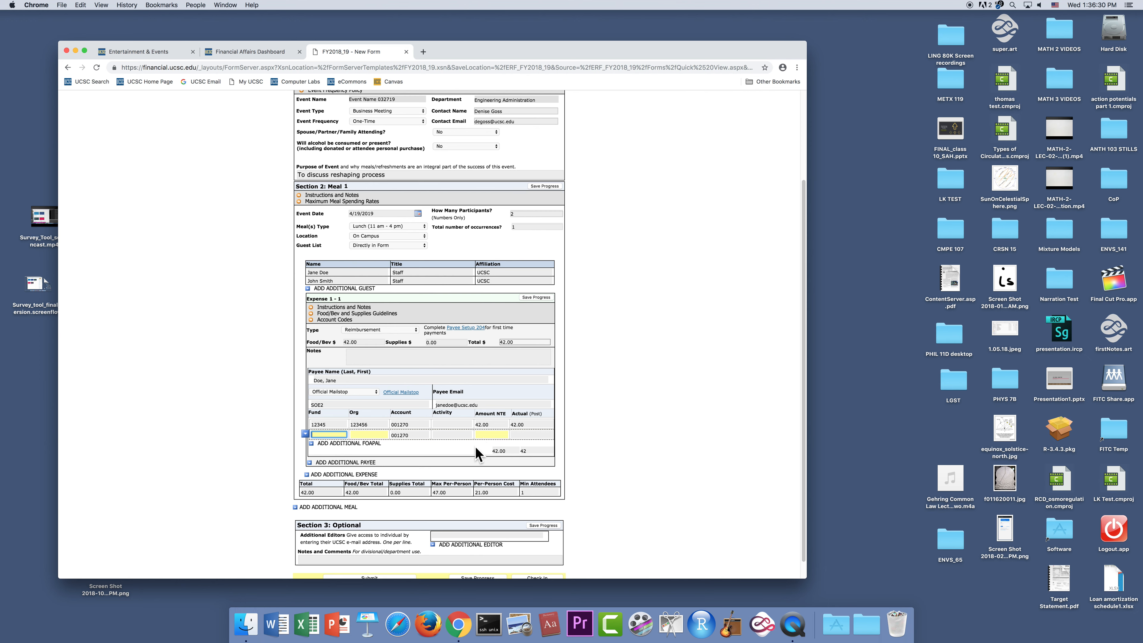
left_click(306, 434)
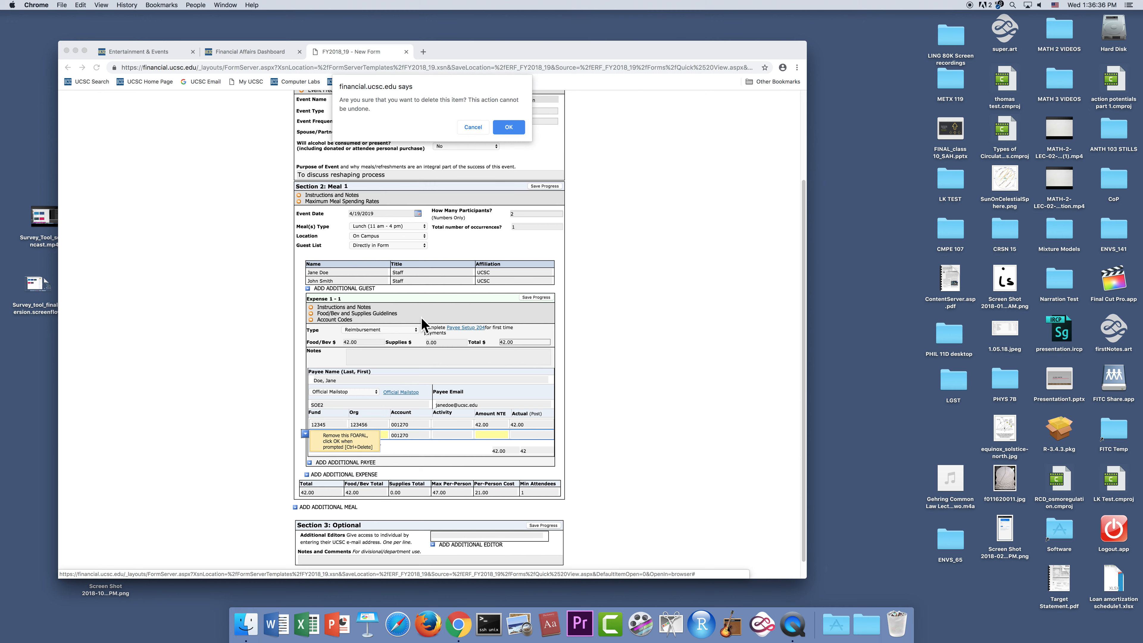
left_click(517, 126)
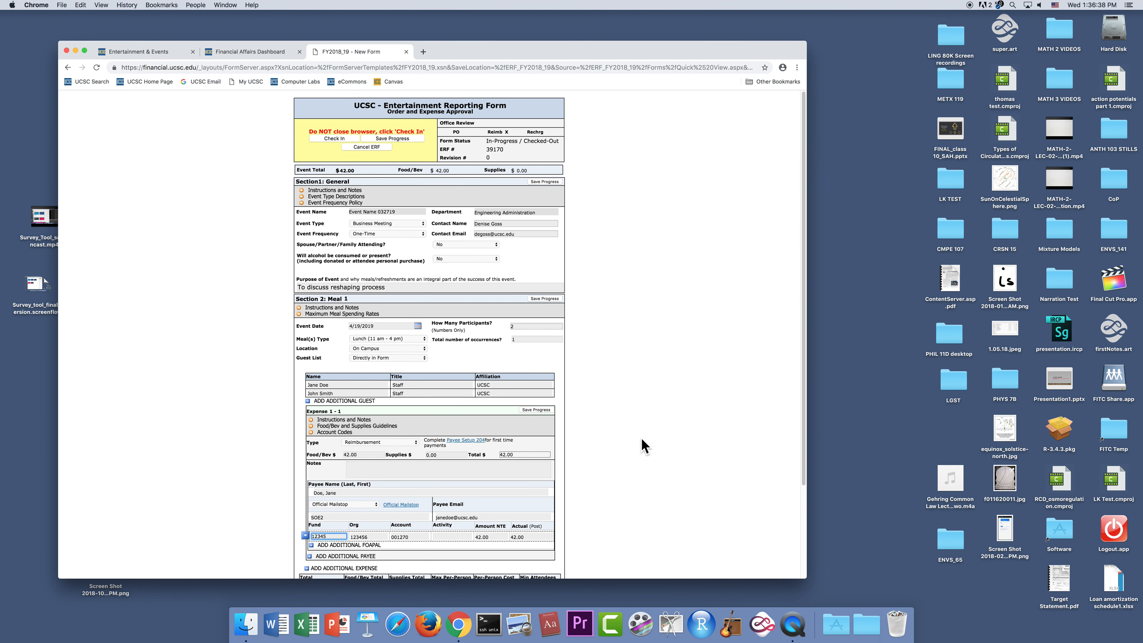
- Add an additional meal section to the form below Meal 1
scroll(635, 445, "down", 5)
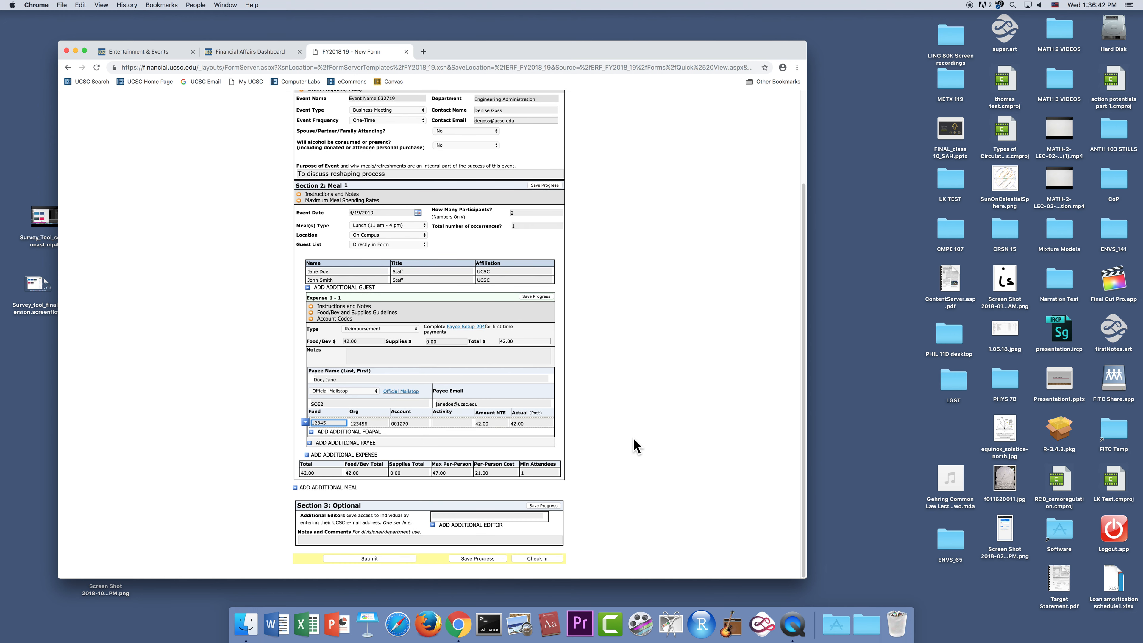
scroll(610, 377, "up", 3)
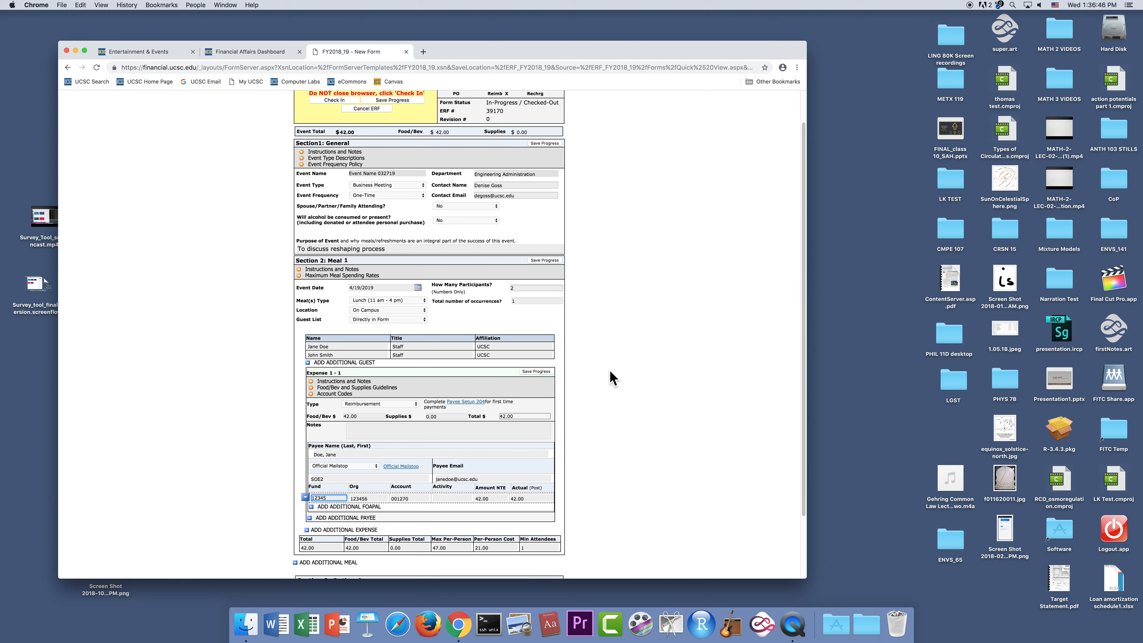
scroll(612, 377, "down", 3)
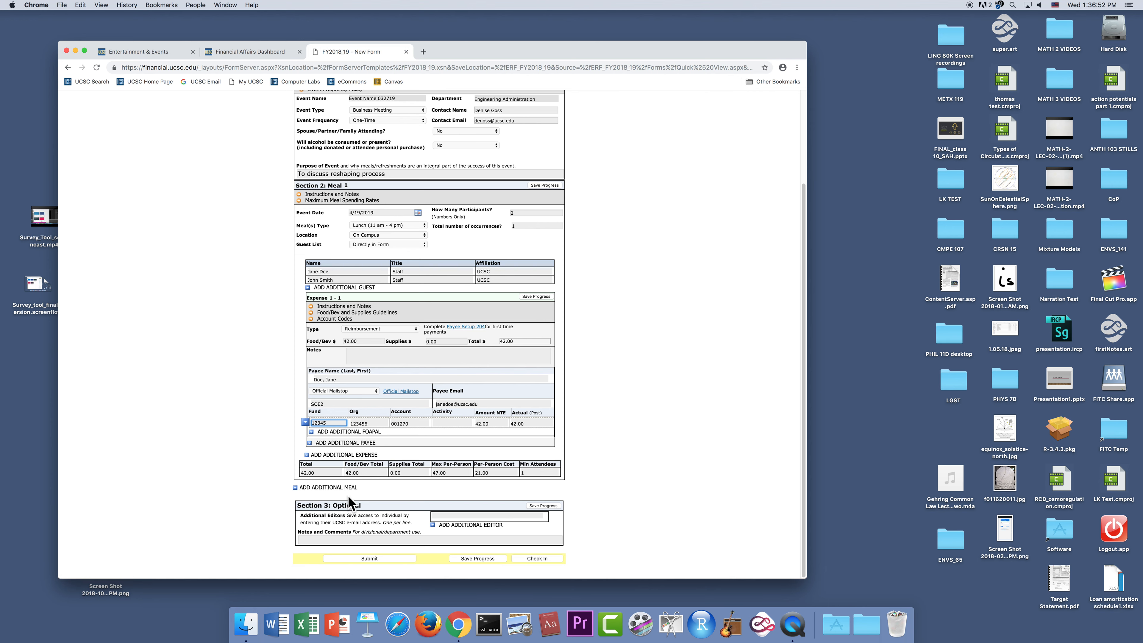
left_click(295, 489)
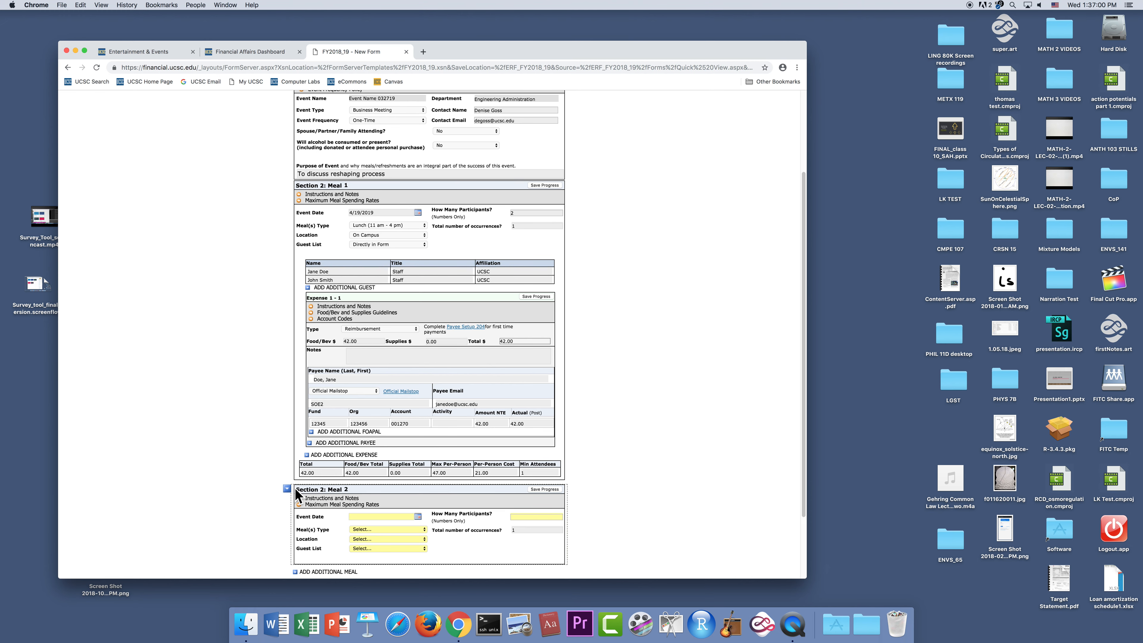
- Delete the empty Meal 2 section from the form and confirm its removal
scroll(664, 433, "down", 3)
scroll(665, 439, "down", 1)
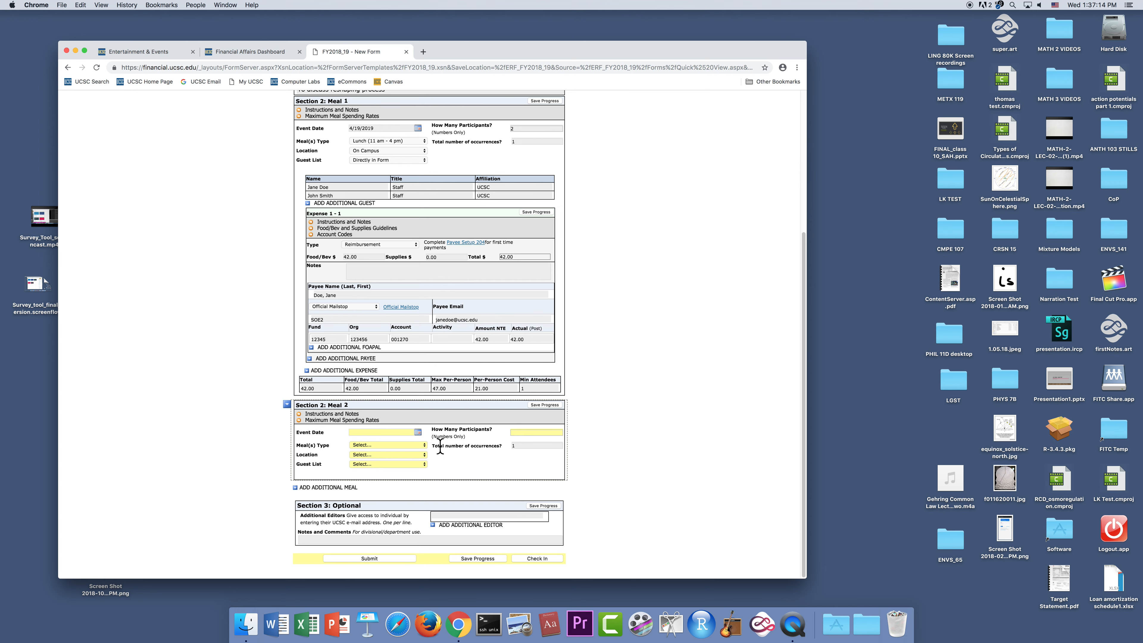
left_click(287, 405)
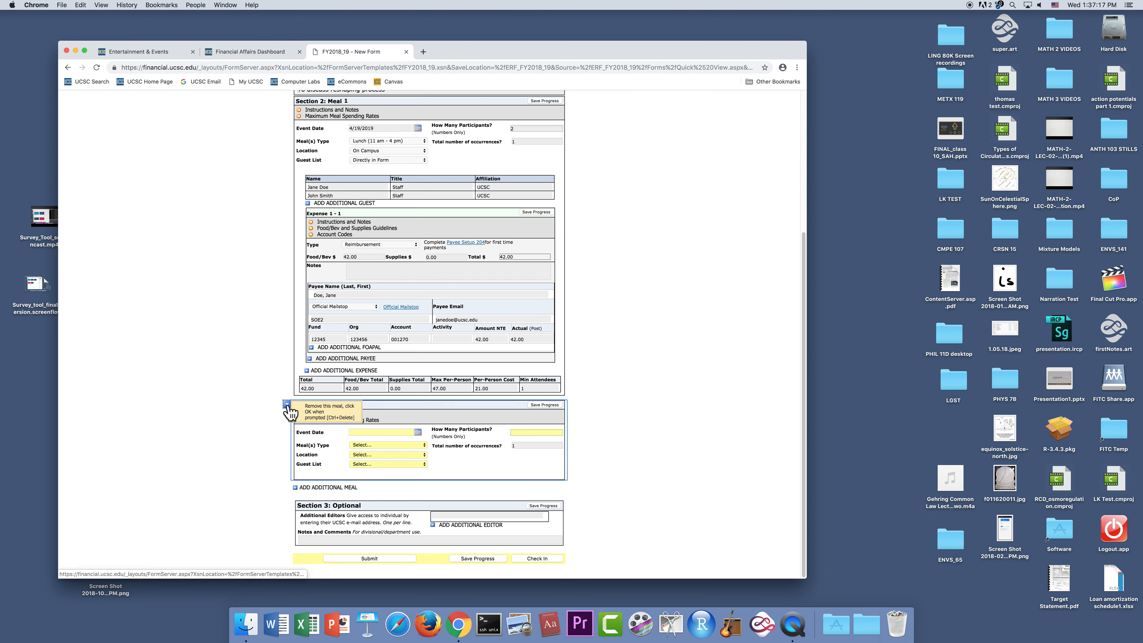
left_click(329, 412)
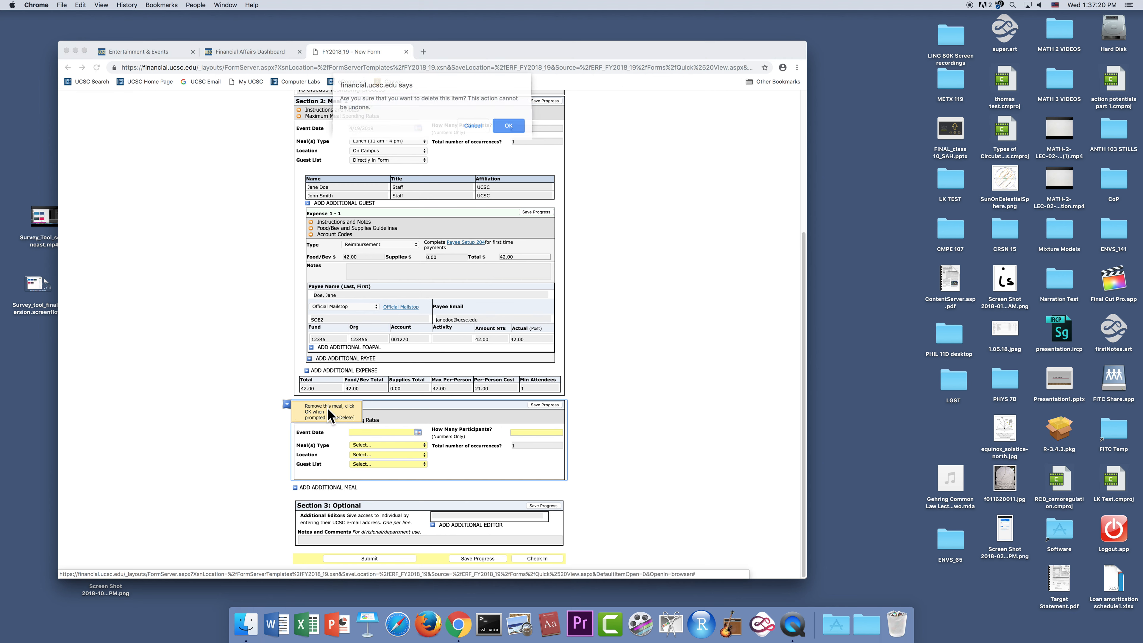
left_click(514, 126)
- Leave the additional editor and the notes and comments in Section 3 blank and save the section's progress
scroll(648, 387, "down", 5)
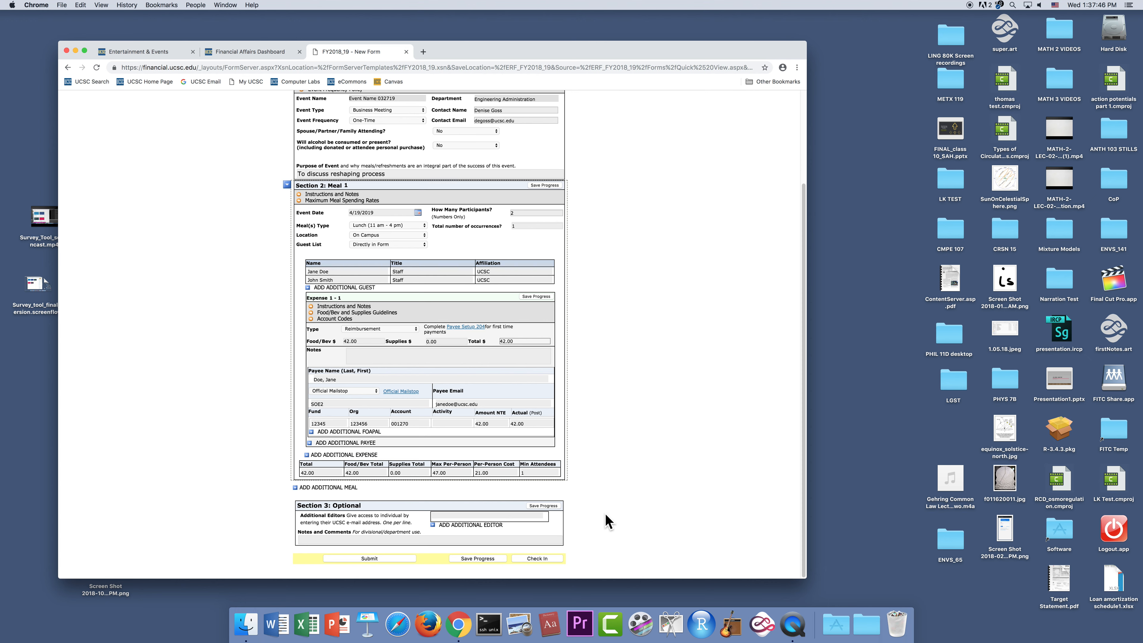
left_click(480, 516)
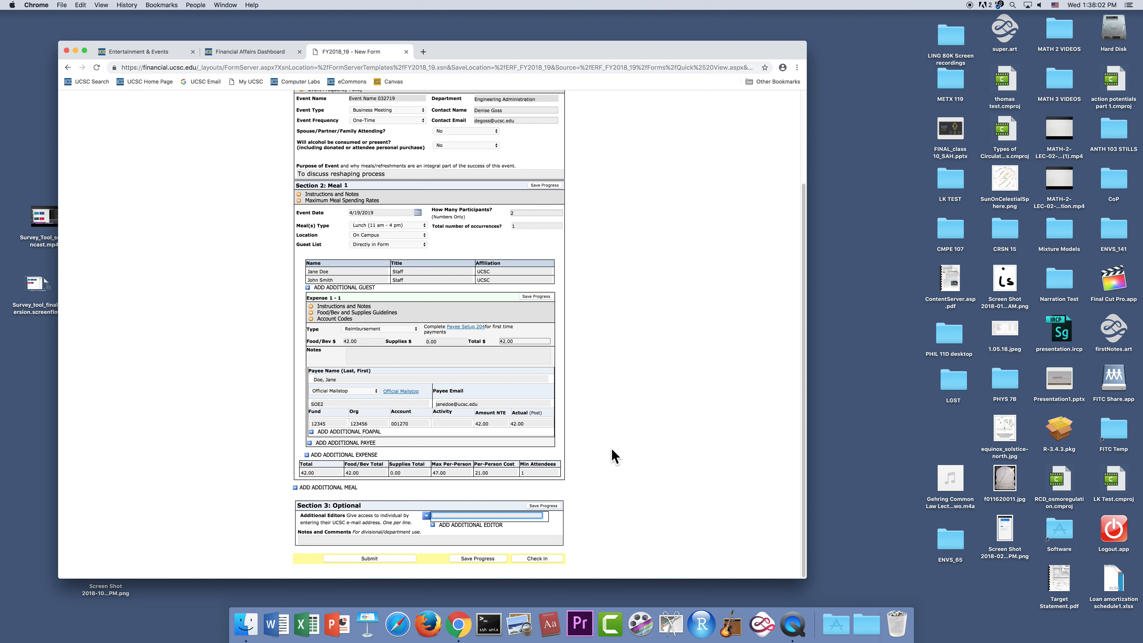
left_click(401, 539)
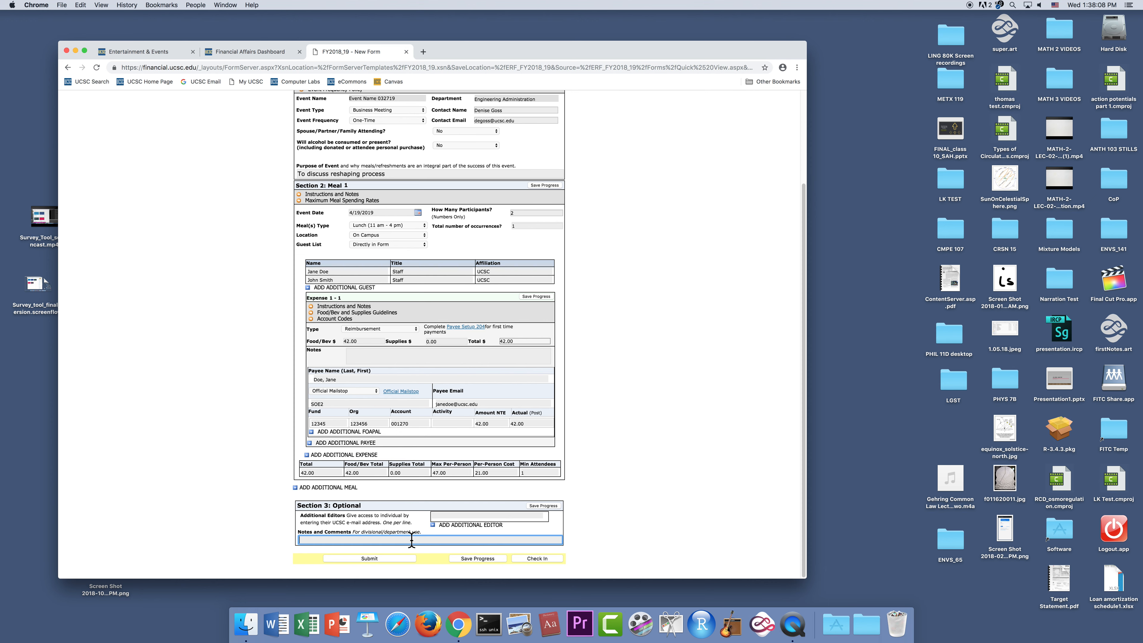
left_click(544, 506)
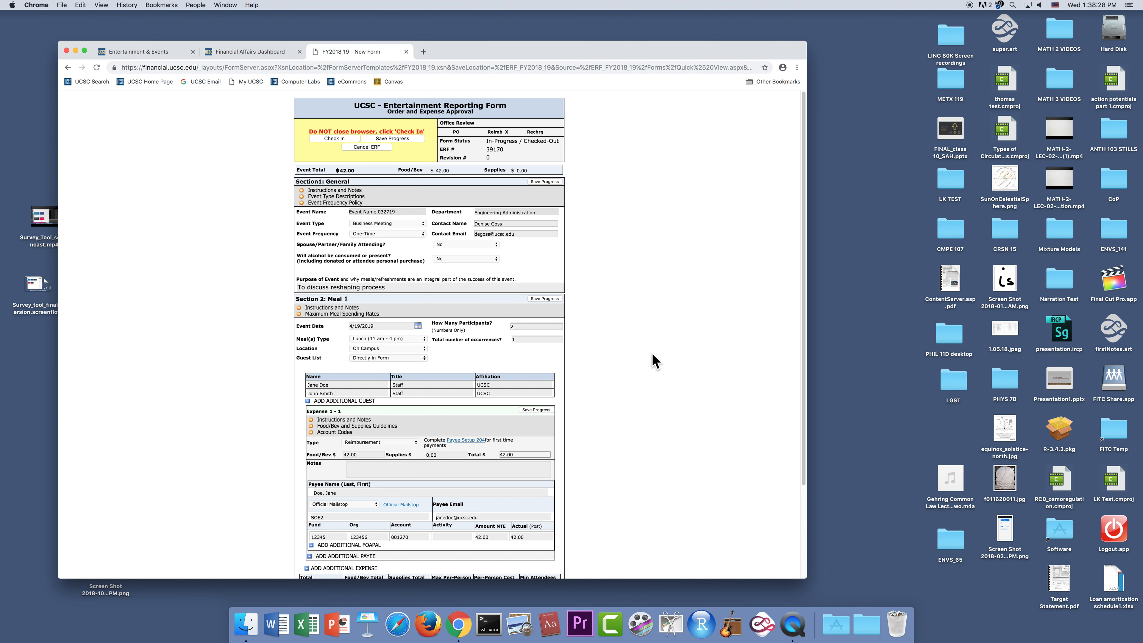
- Save the whole form's progress and check the form in
scroll(655, 360, "down", 5)
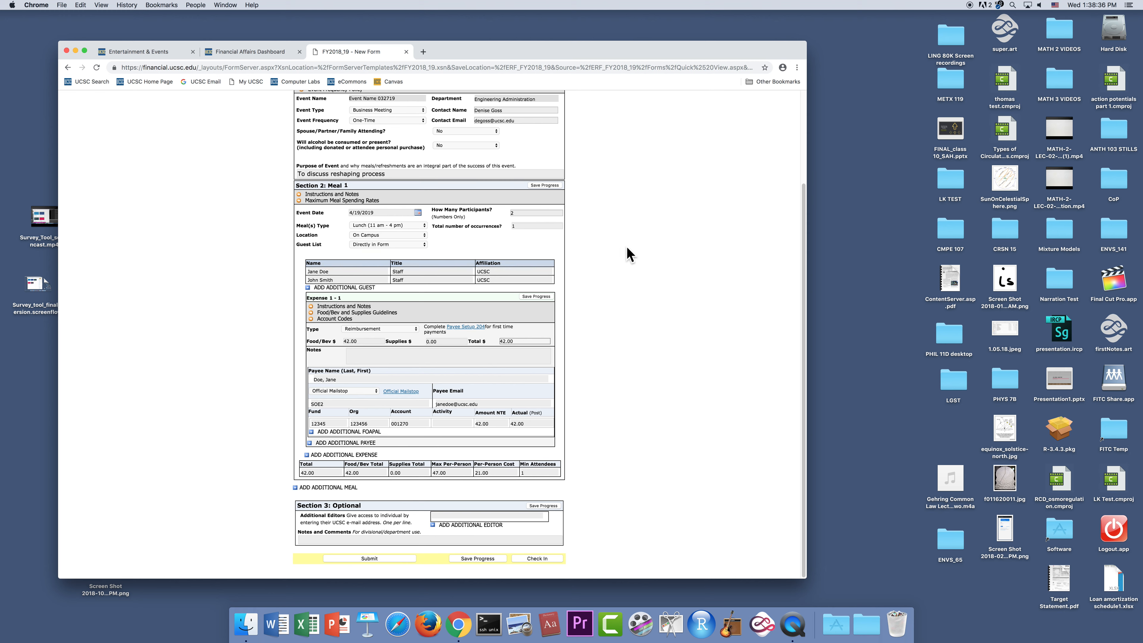
scroll(627, 248, "up", 5)
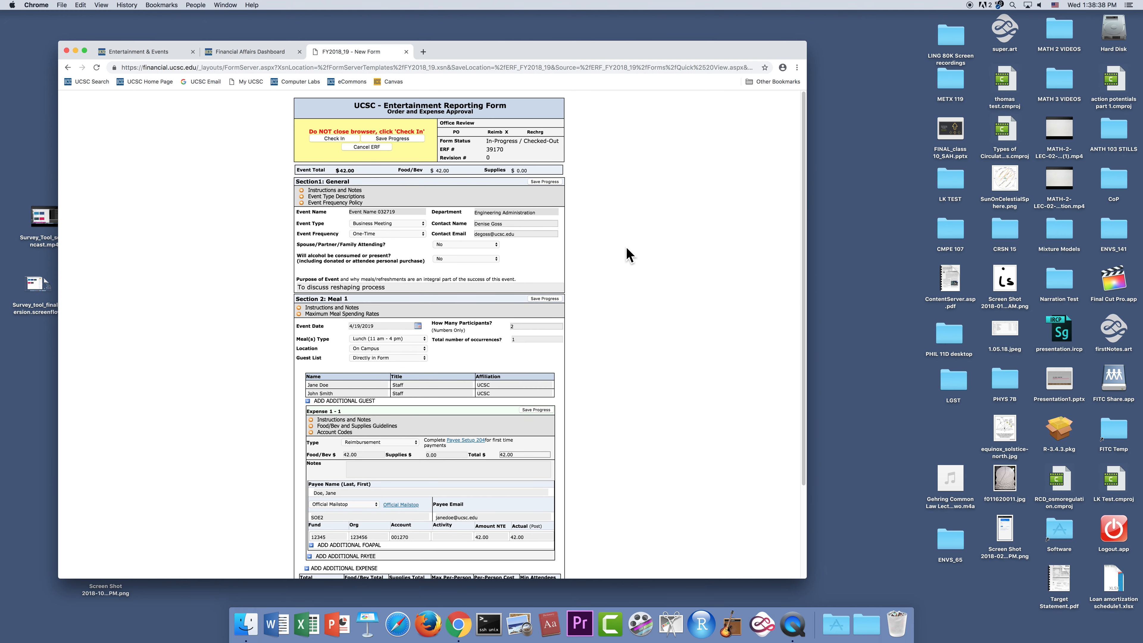
left_click(396, 140)
left_click(326, 138)
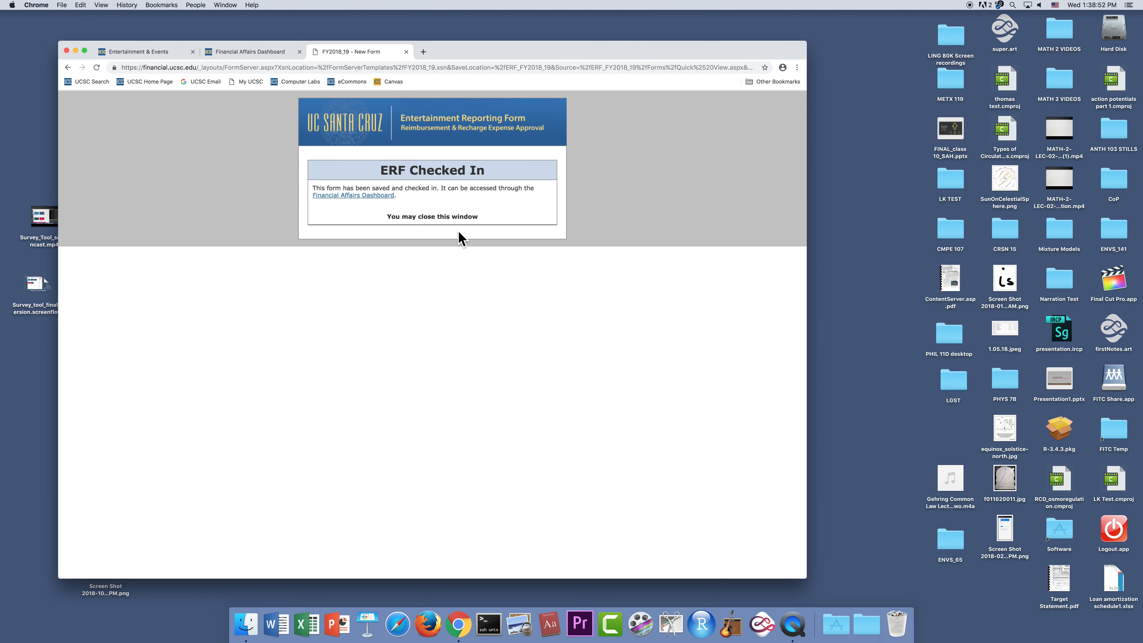
- Close the checked-in form and open Entertainment Reporting (ERF & MET) from the Entertainment & Events page
left_click(407, 51)
mouse_move(470, 175)
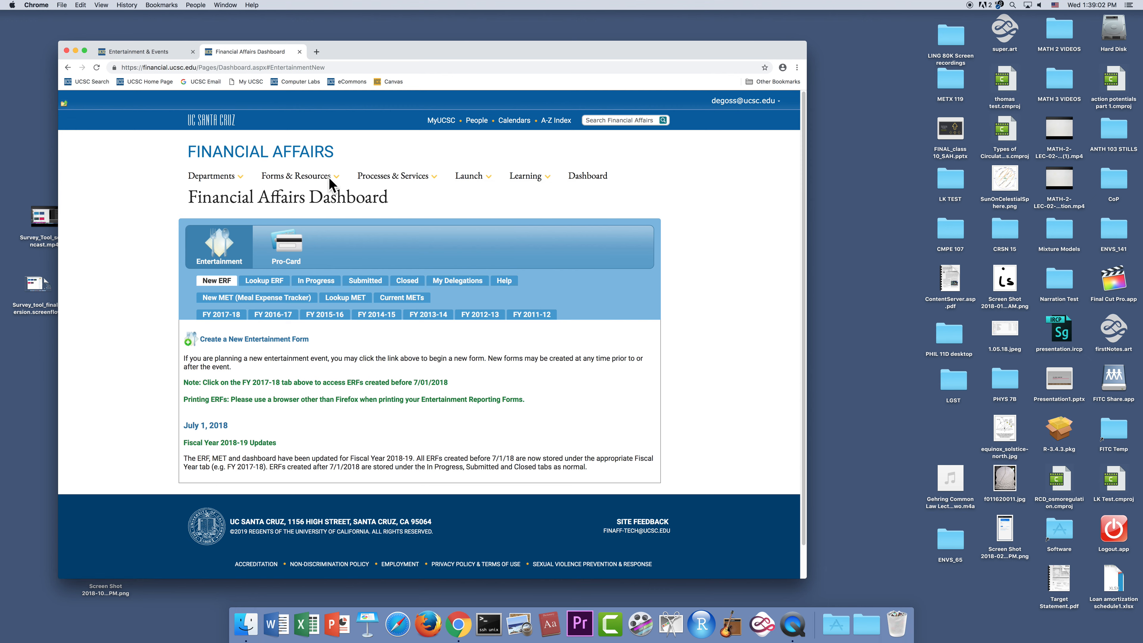
left_click(155, 51)
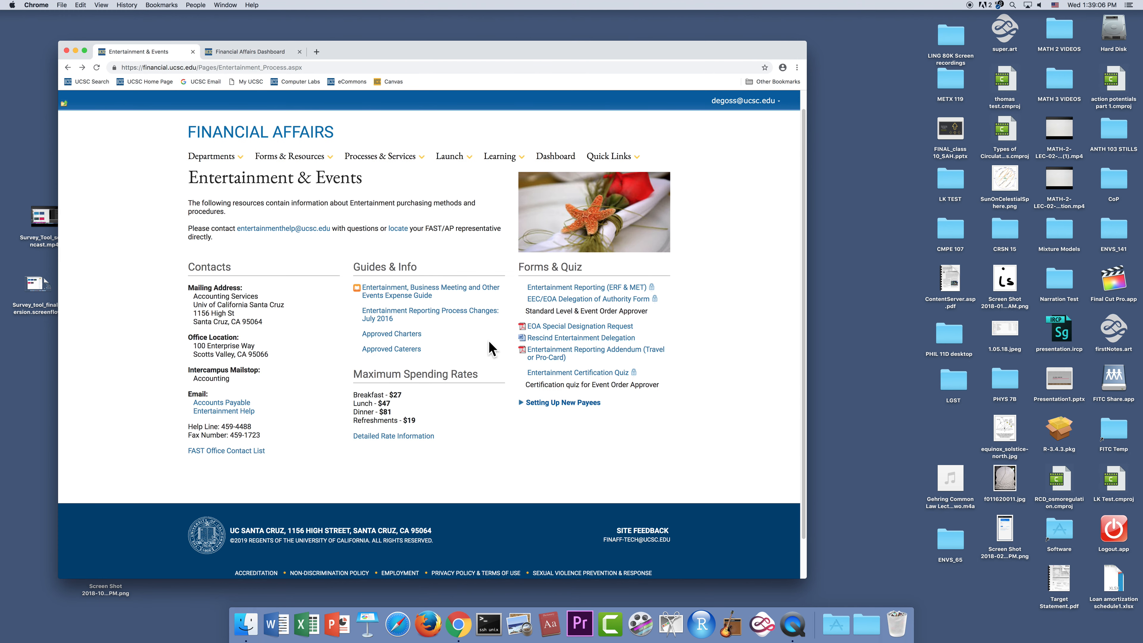
left_click(578, 288)
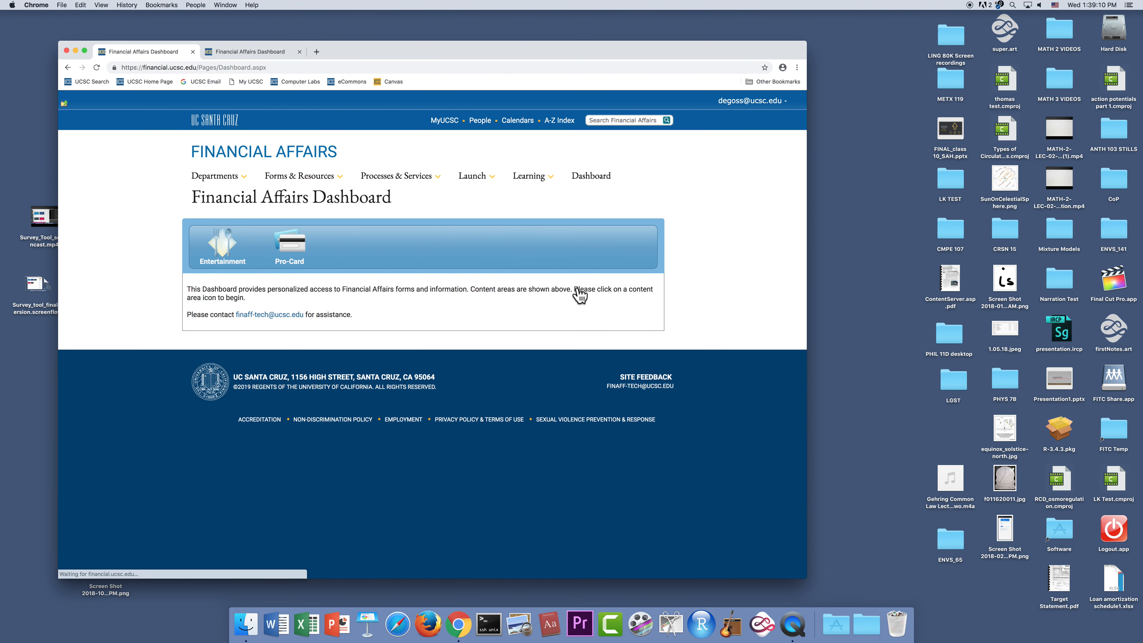
- Reopen the form "Event Name 032719" from the in-progress forms in the dashboard's Entertainment area
left_click(224, 254)
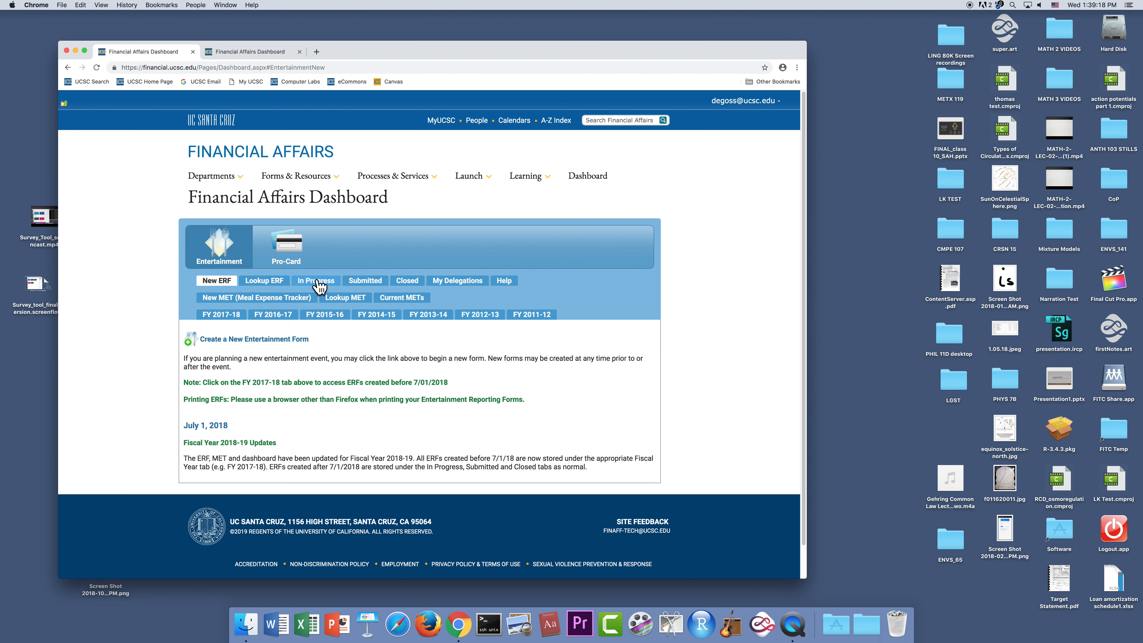
left_click(316, 280)
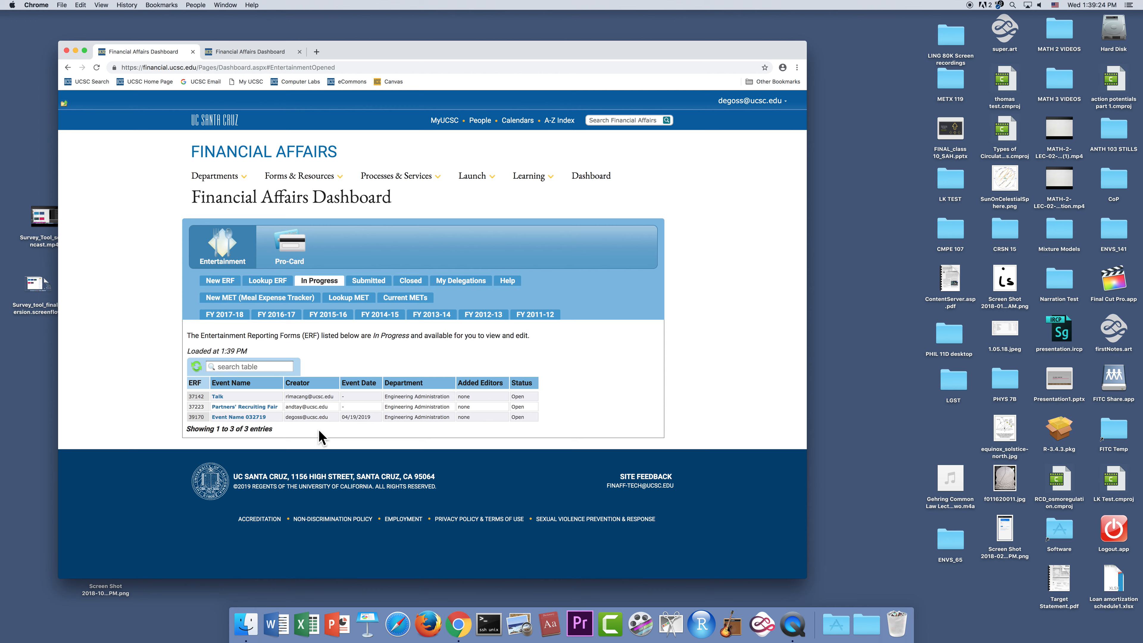
left_click(238, 417)
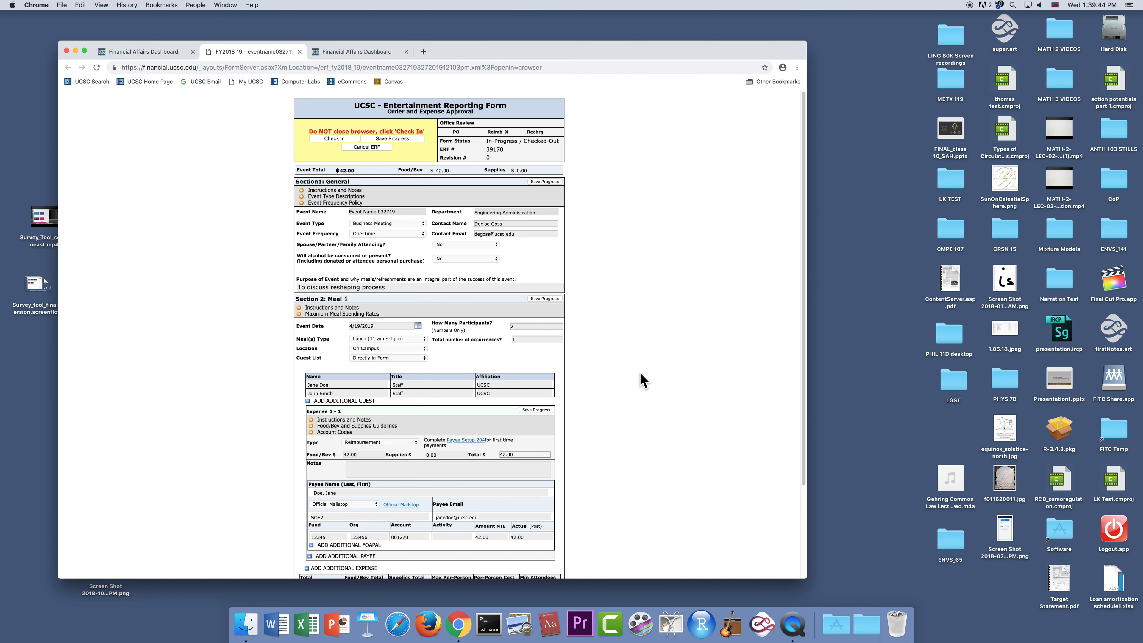
- Save the reopened form's progress, submit it, and view its processing instructions and approval sections
scroll(640, 378, "down", 5)
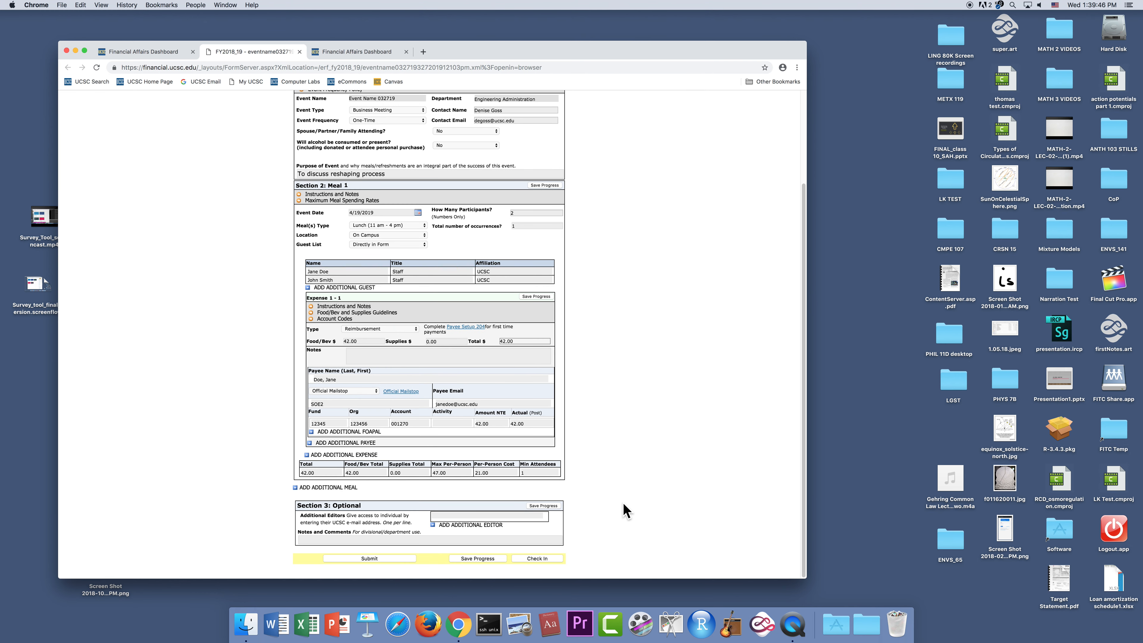
left_click(472, 560)
left_click(370, 558)
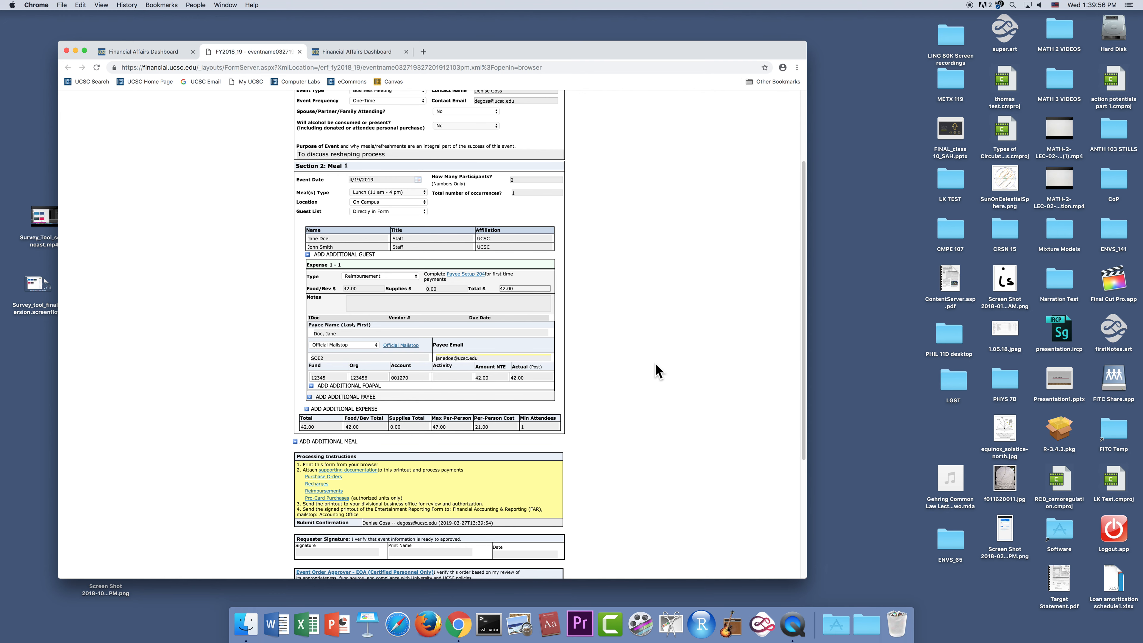
scroll(659, 370, "down", 5)
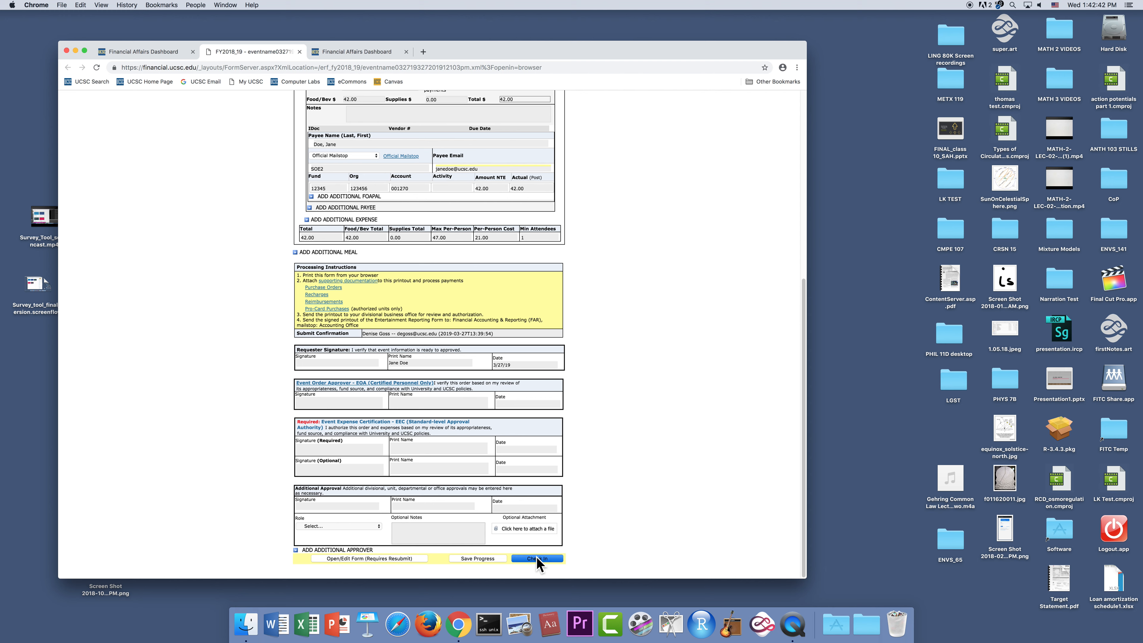
- Check in the submitted form and close its page
left_click(546, 558)
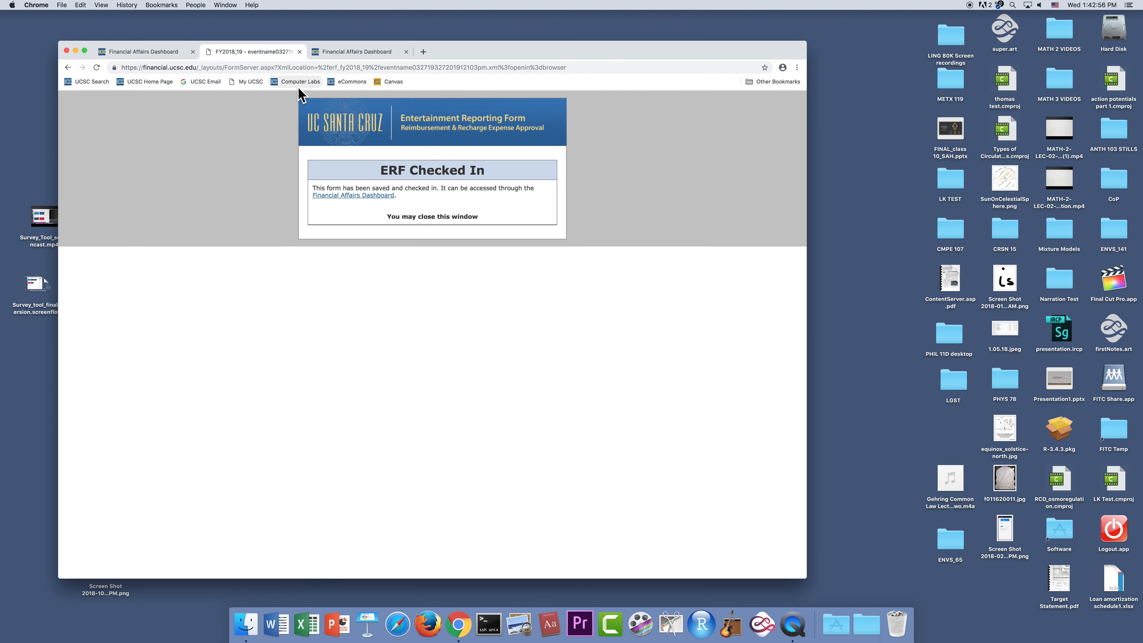
left_click(299, 51)
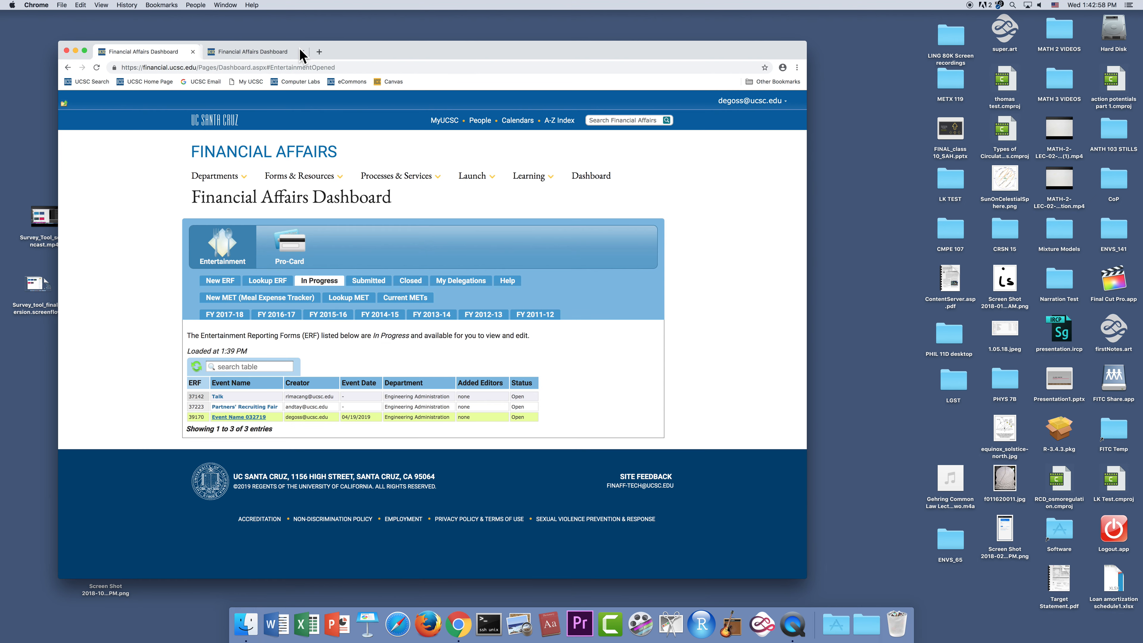
- Reopen the form "Event Name 032719" from the in-progress list and unlock it for editing, which requires resubmission
mouse_move(398, 188)
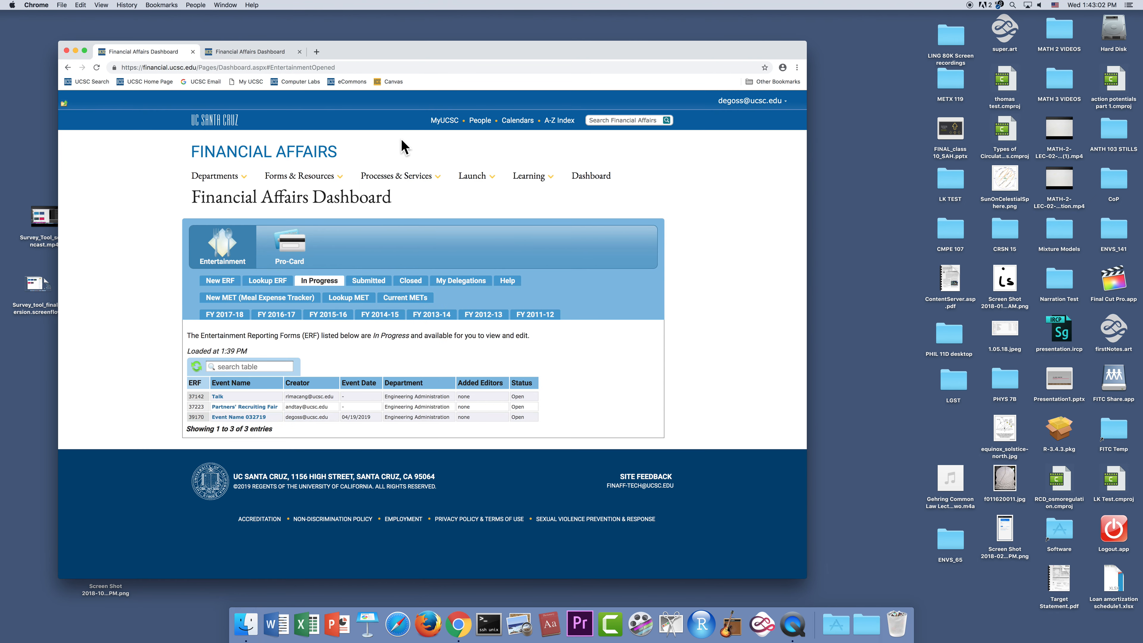
mouse_move(214, 175)
left_click(245, 418)
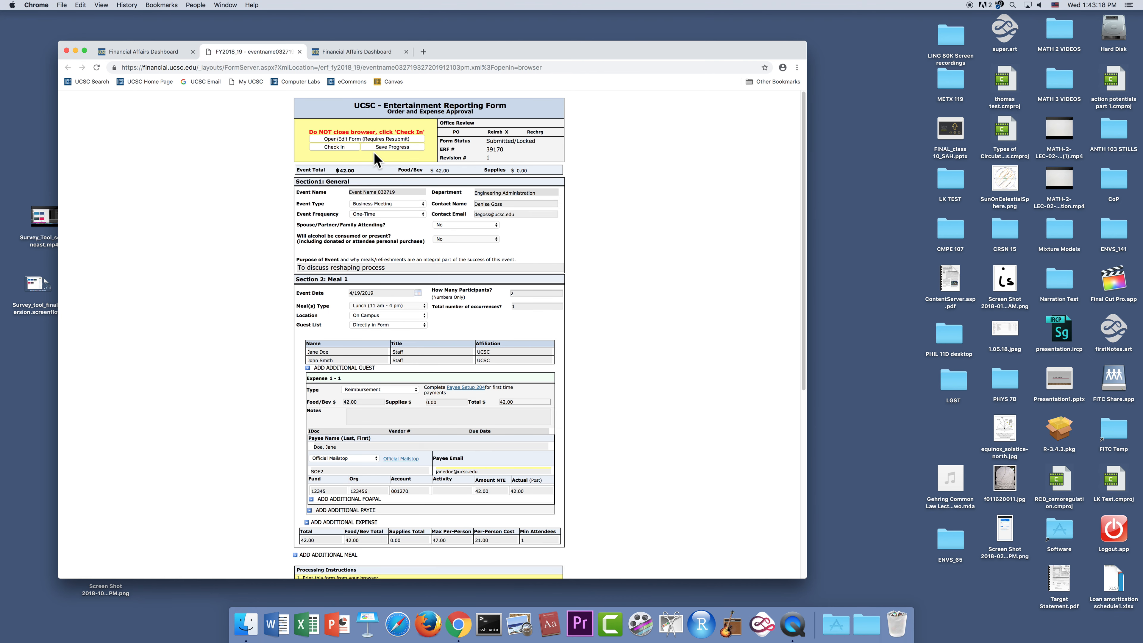
left_click(358, 139)
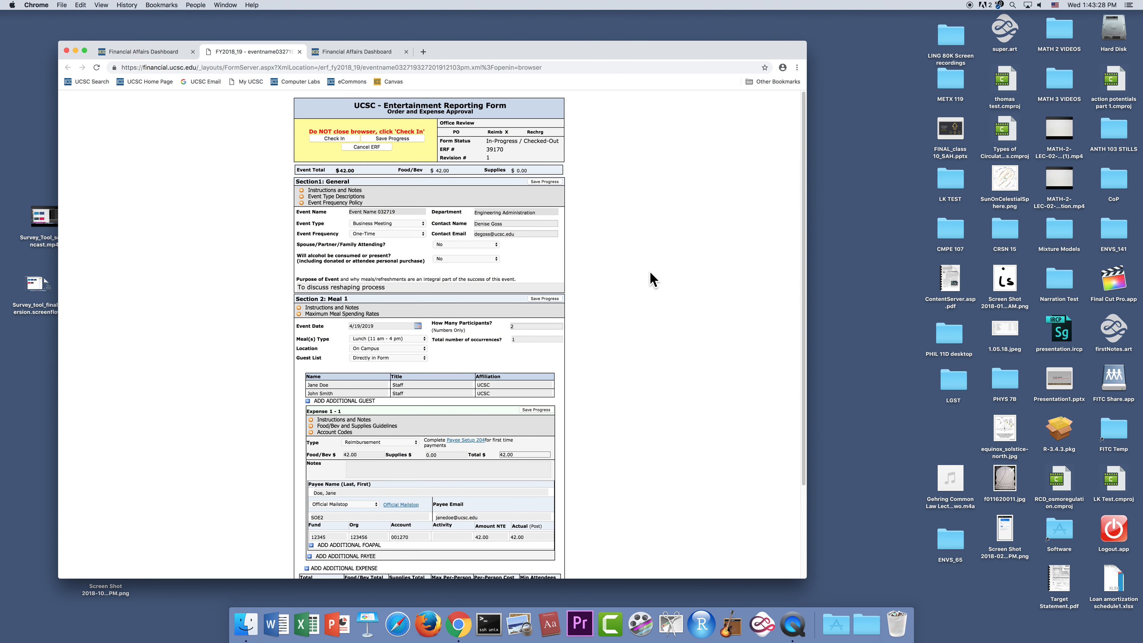
- Set the Meal 1 participant count to 3 and add a guest's name with title Professor and affiliation UCSC
left_click(525, 326)
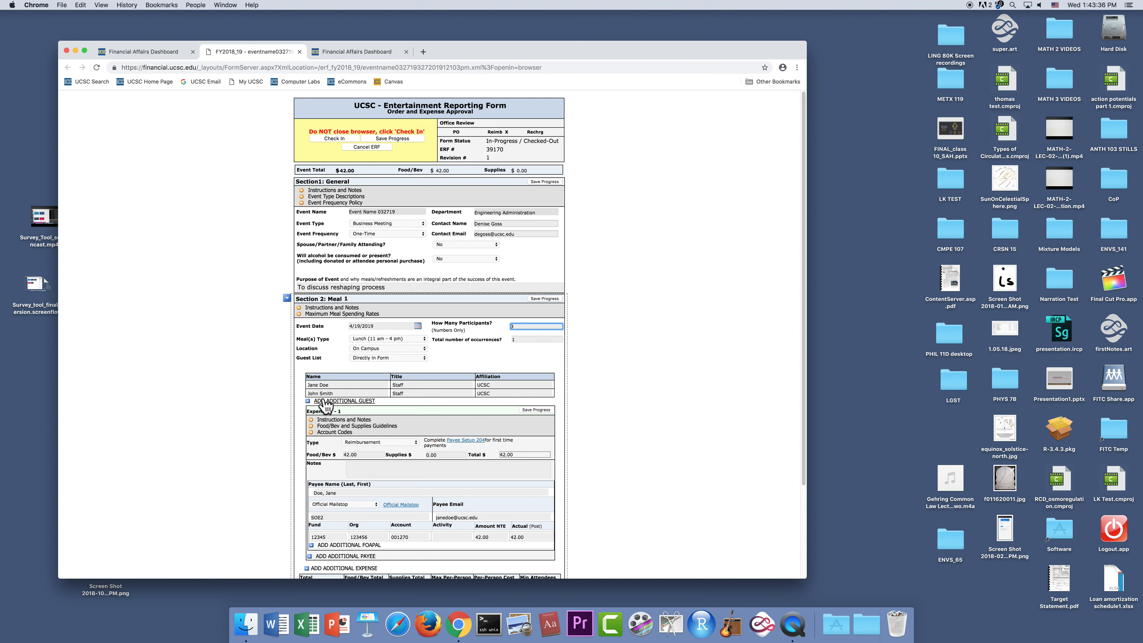
left_click(307, 400)
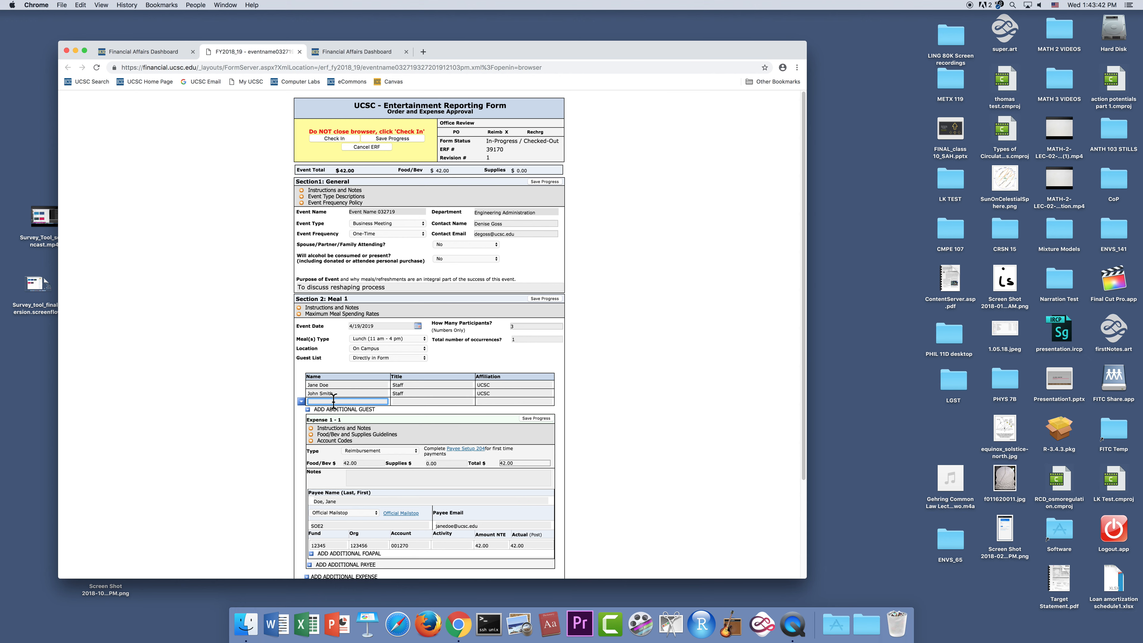
left_click(411, 400)
type("Professor")
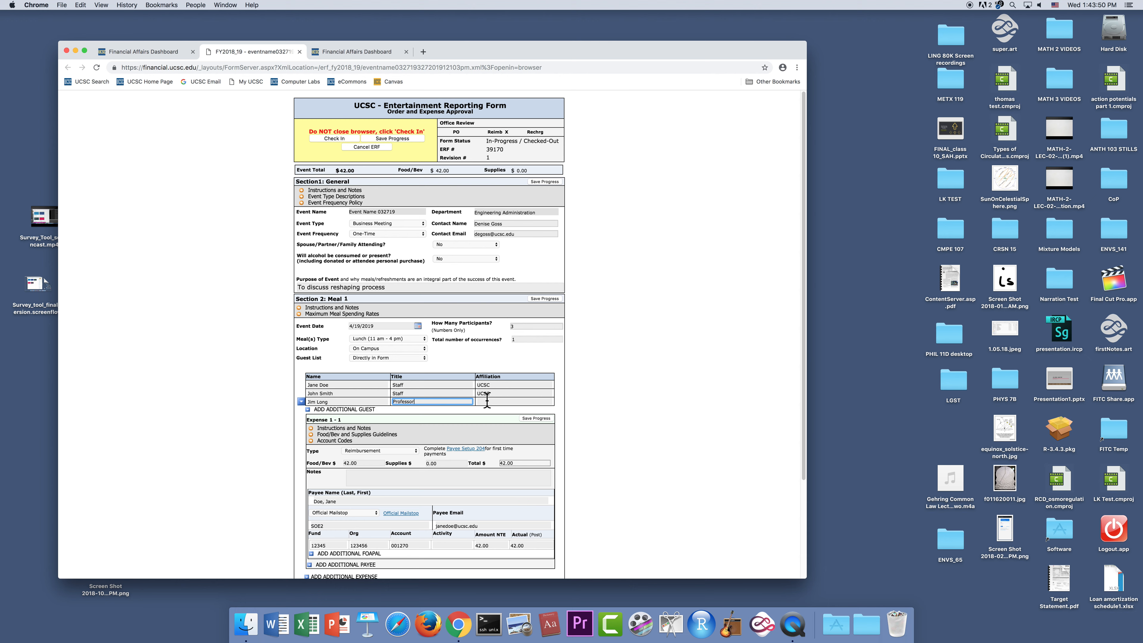
left_click(513, 400)
type("UCSC")
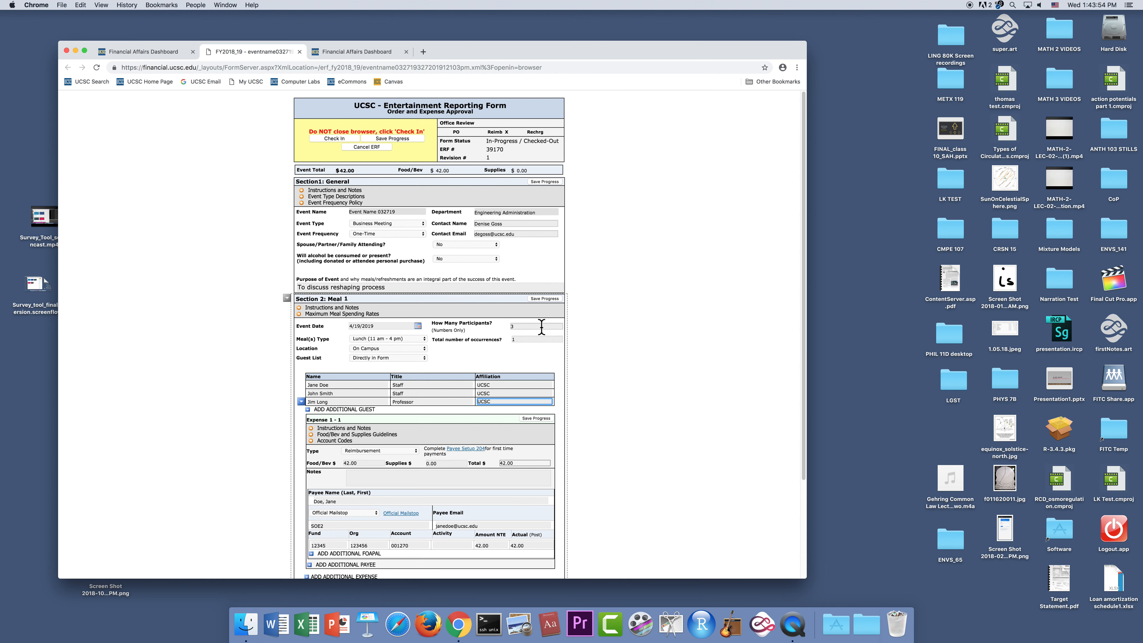
- Save progress for the Meal 1 section and the whole form, and resubmit the edited form
left_click(543, 298)
scroll(624, 448, "down", 3)
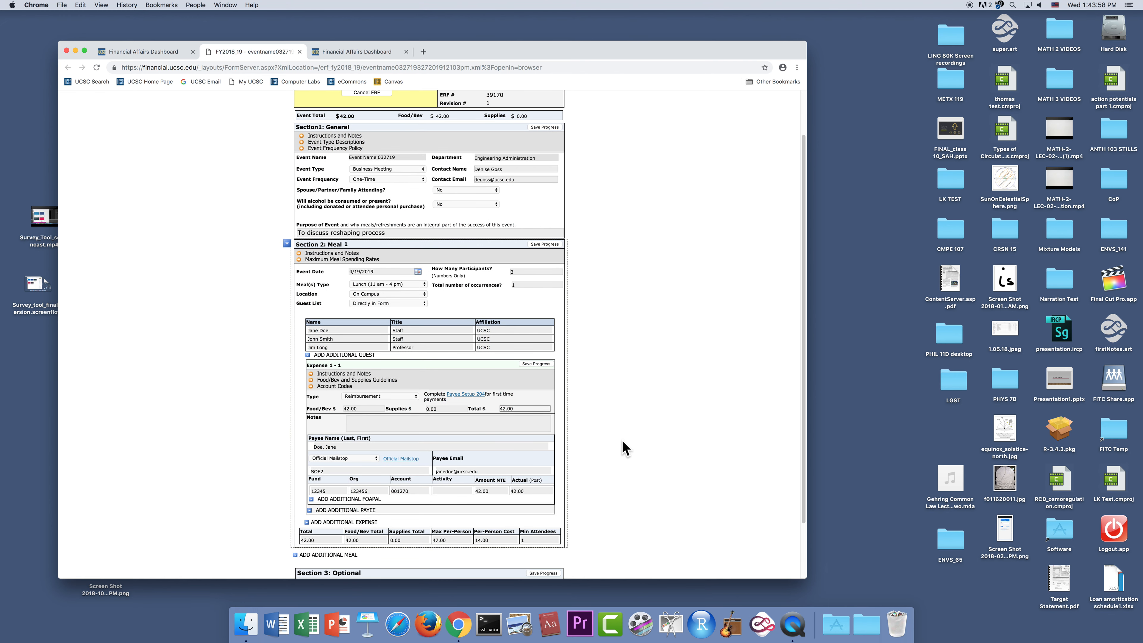
scroll(624, 448, "down", 1)
scroll(625, 448, "down", 2)
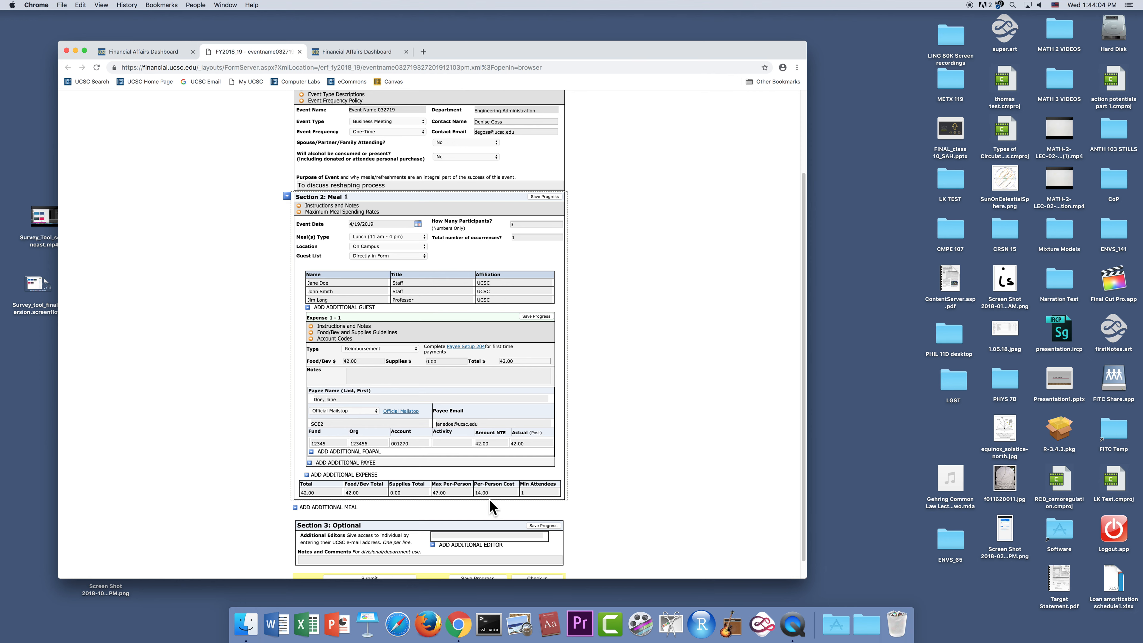
scroll(628, 477, "down", 1)
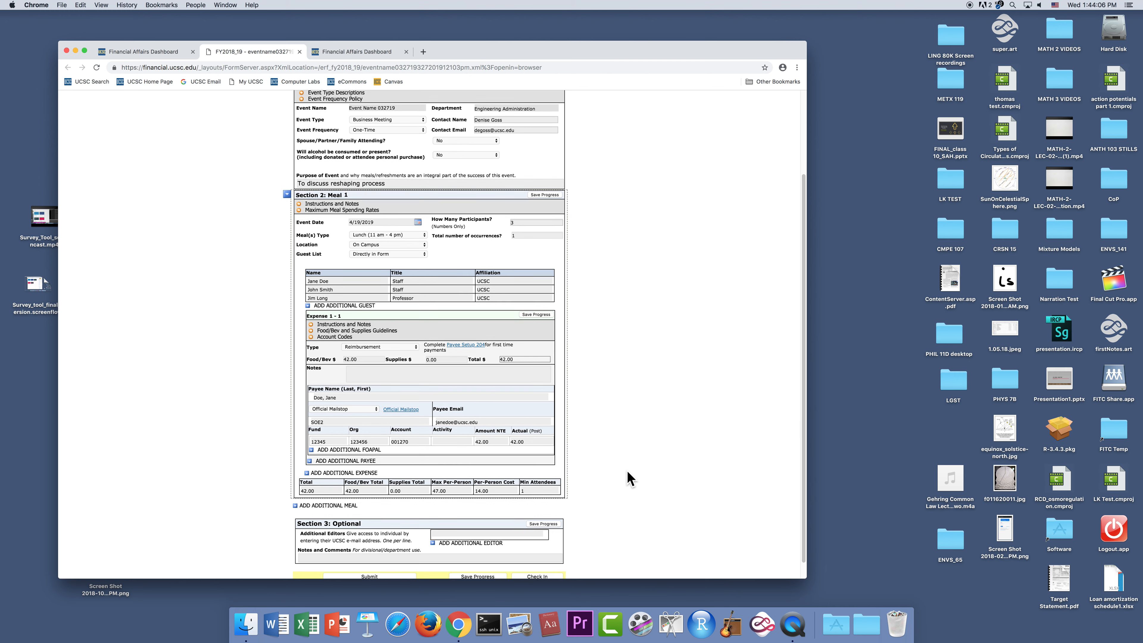
scroll(629, 478, "down", 1)
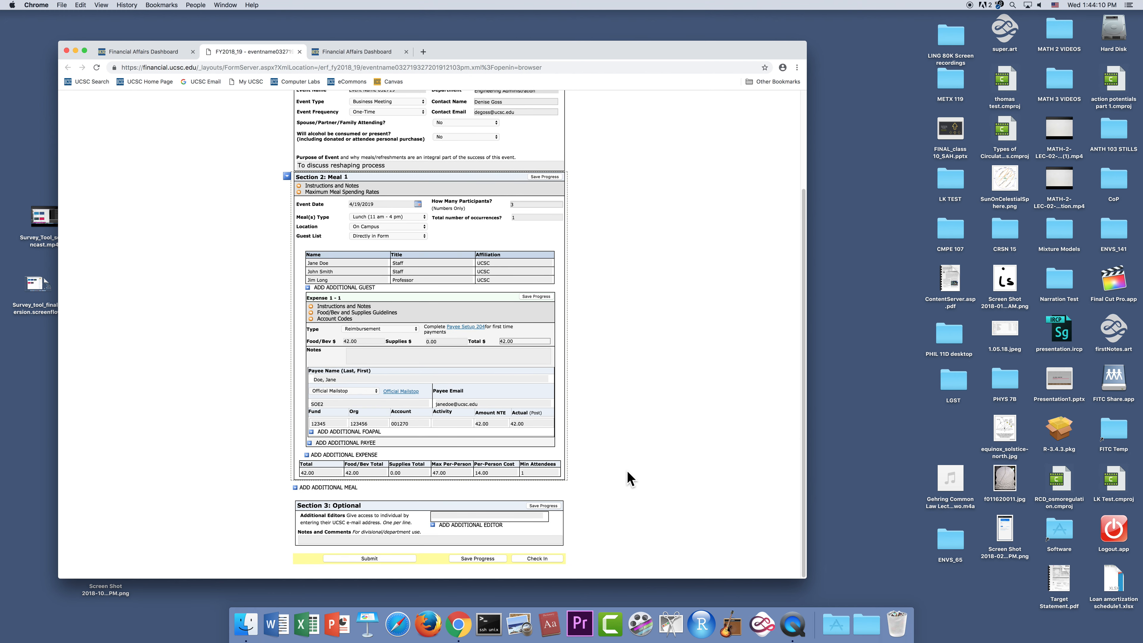
left_click(480, 559)
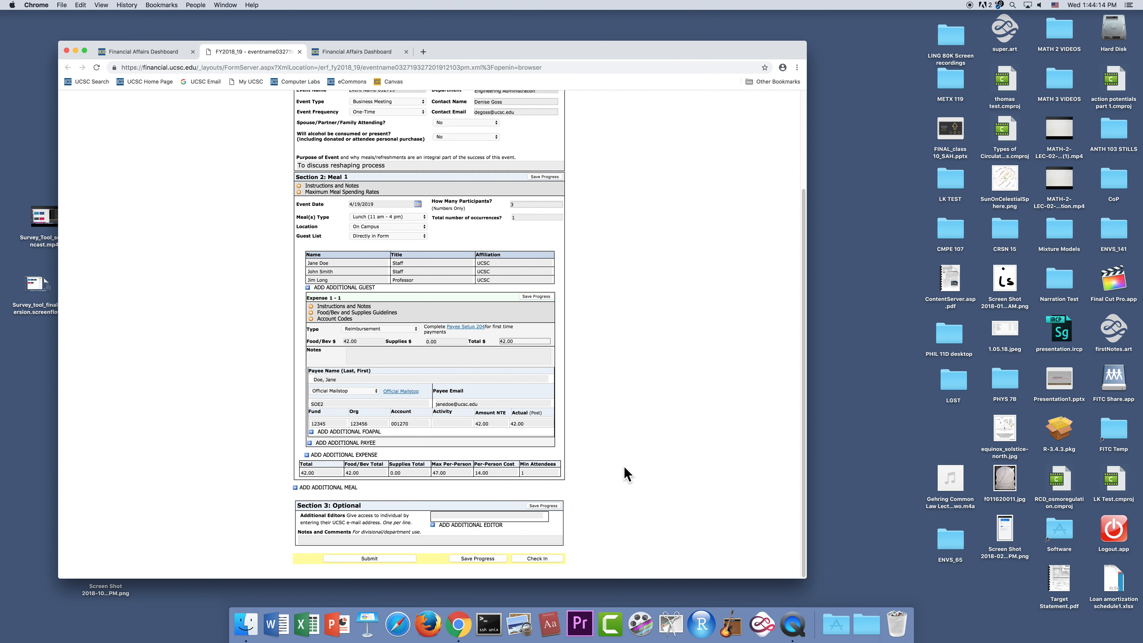
left_click(385, 559)
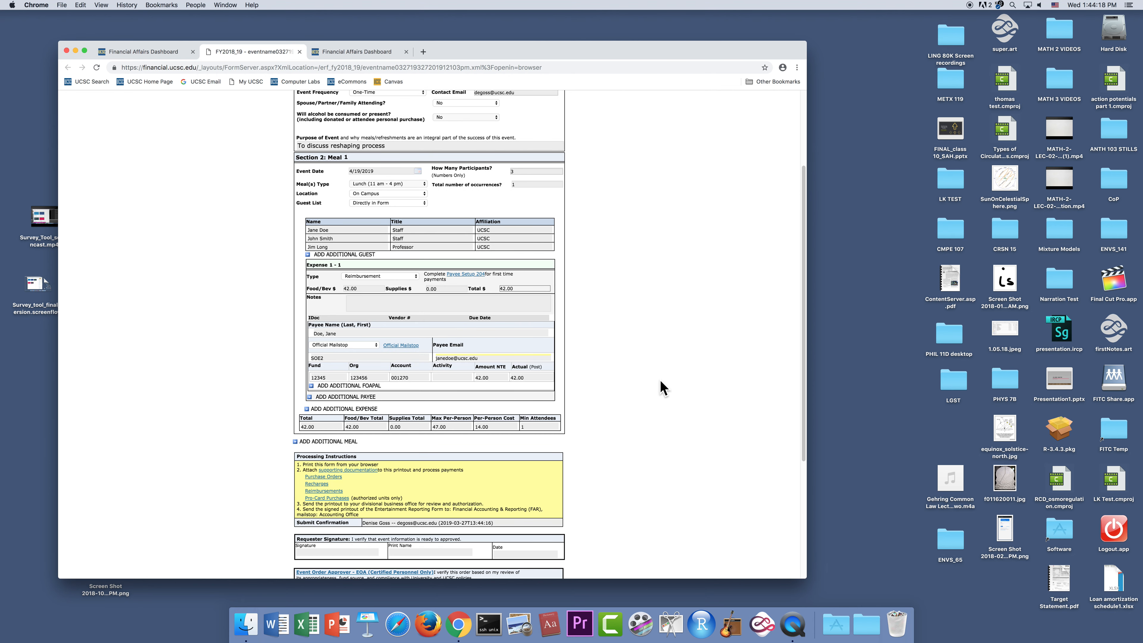
- Review the resubmitted form's approval sections, and check the form in and close it
scroll(659, 379, "down", 5)
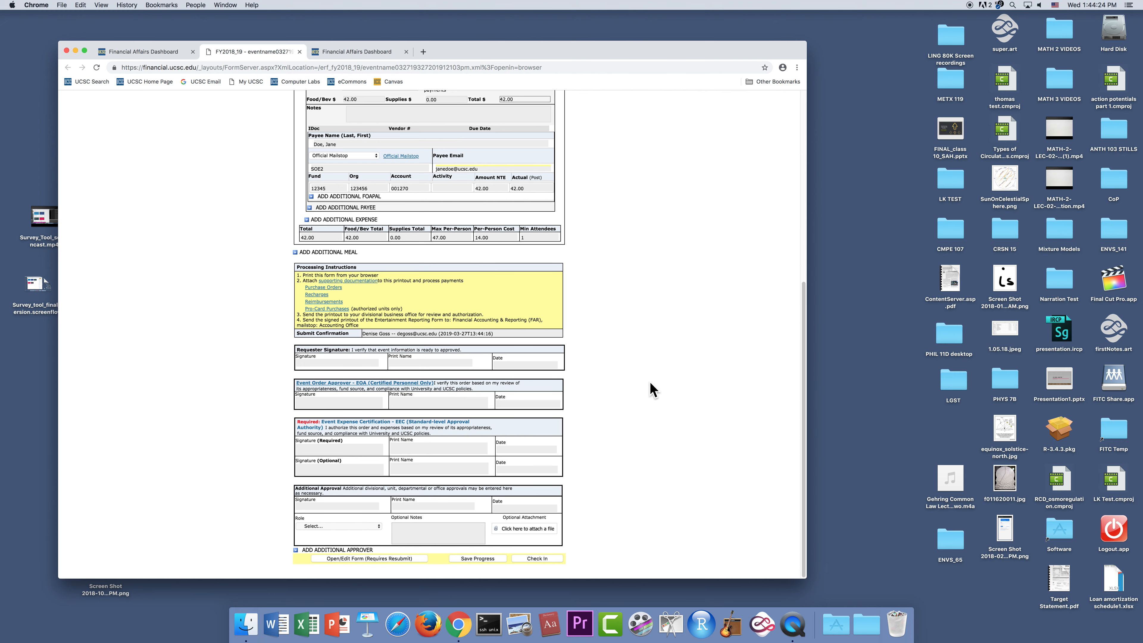
scroll(652, 390, "up", 8)
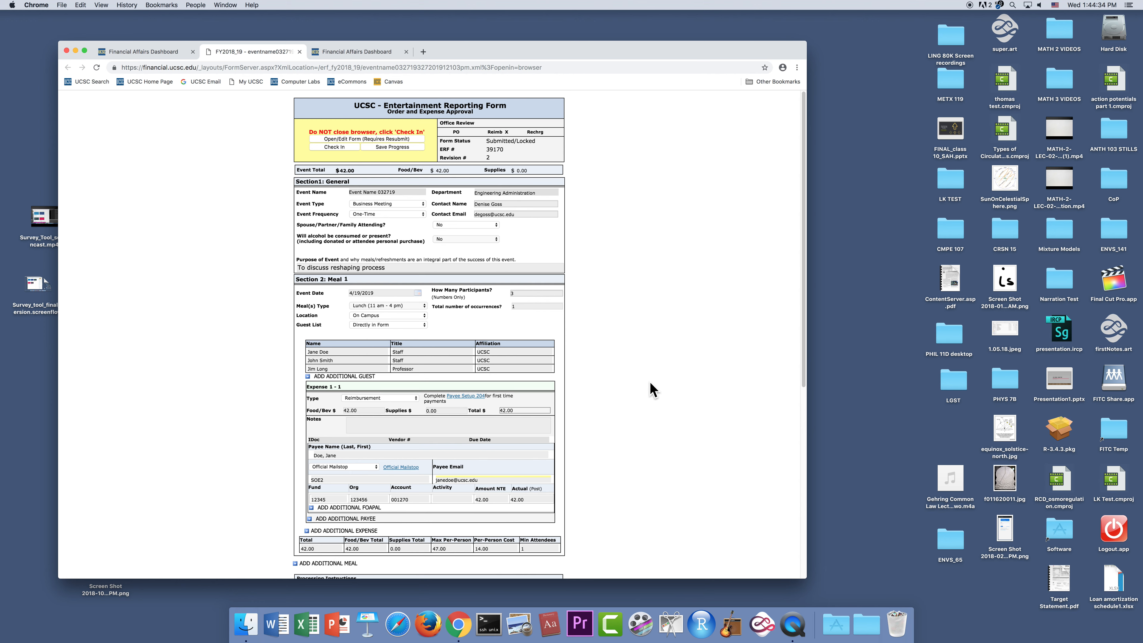
left_click(338, 146)
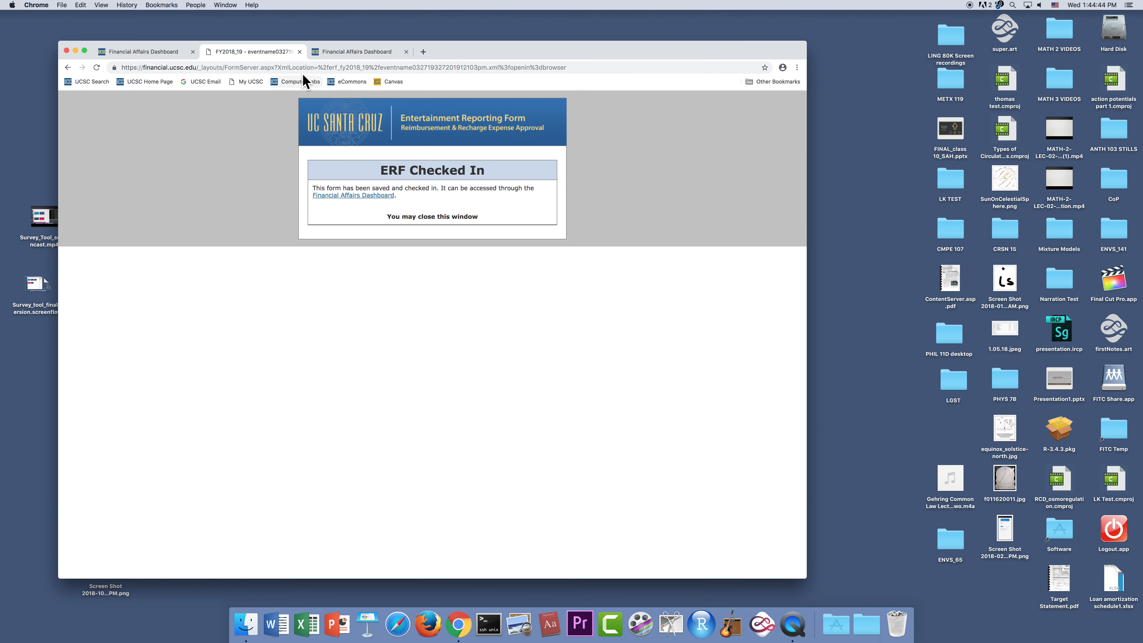
left_click(299, 52)
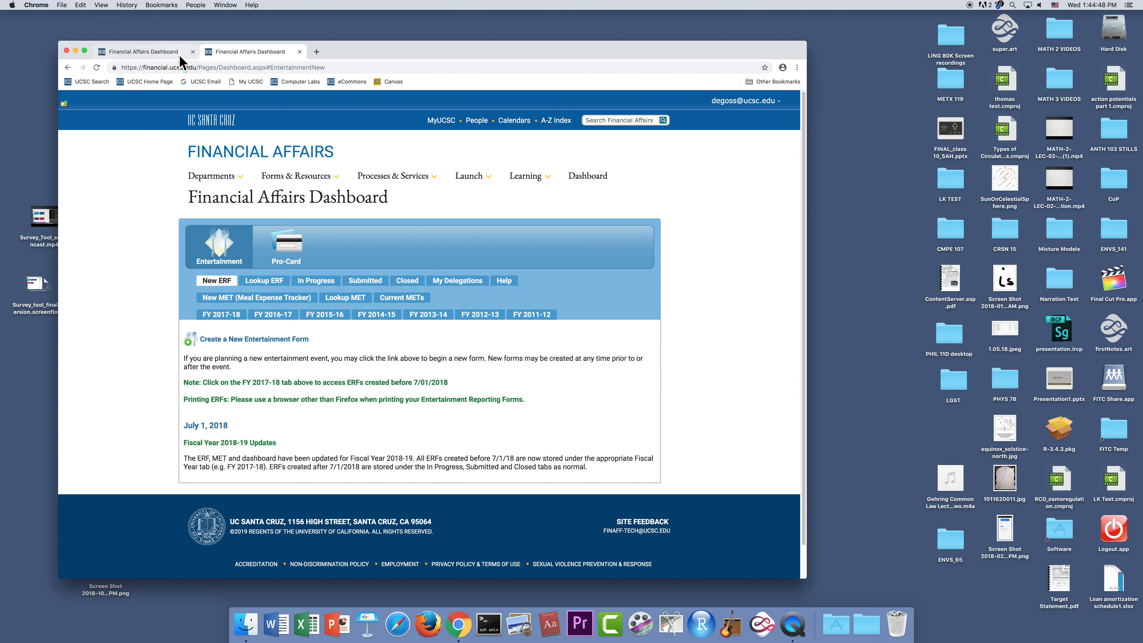
- Return to the dashboard with the in-progress forms and open the Entertainment & Events page from its paying services
left_click(160, 50)
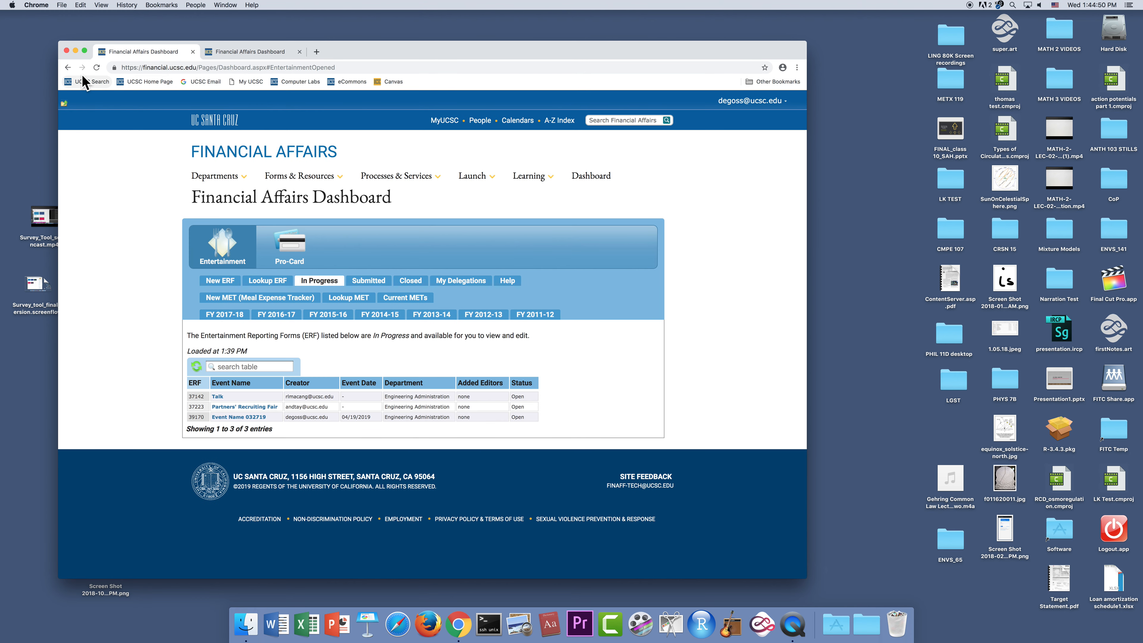
left_click(67, 67)
left_click(68, 68)
mouse_move(295, 179)
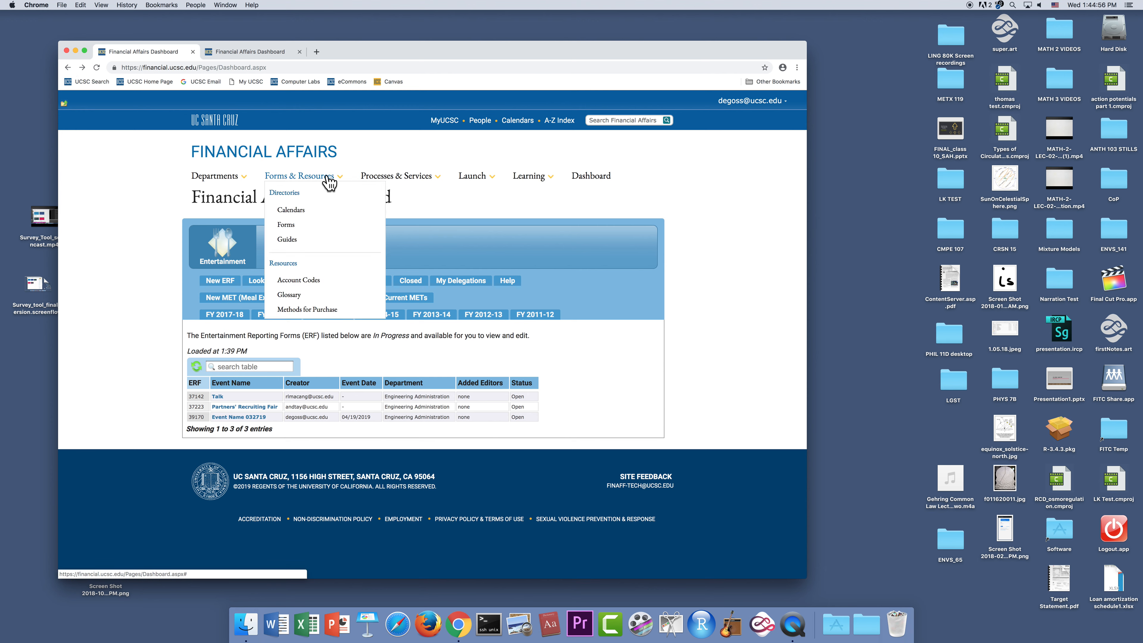
mouse_move(393, 180)
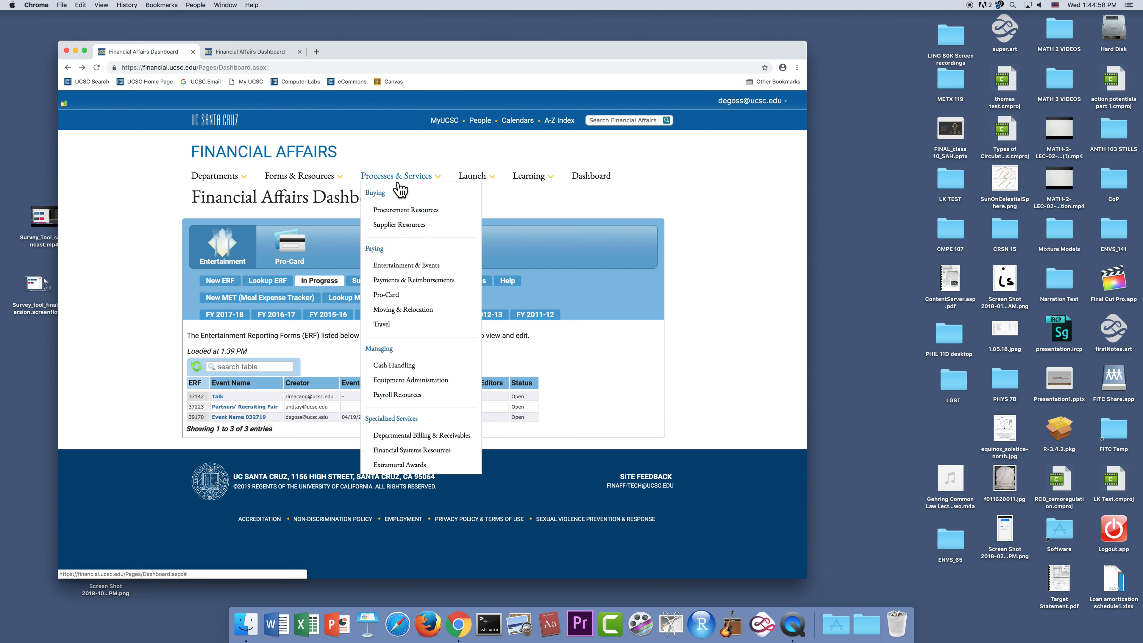
left_click(410, 266)
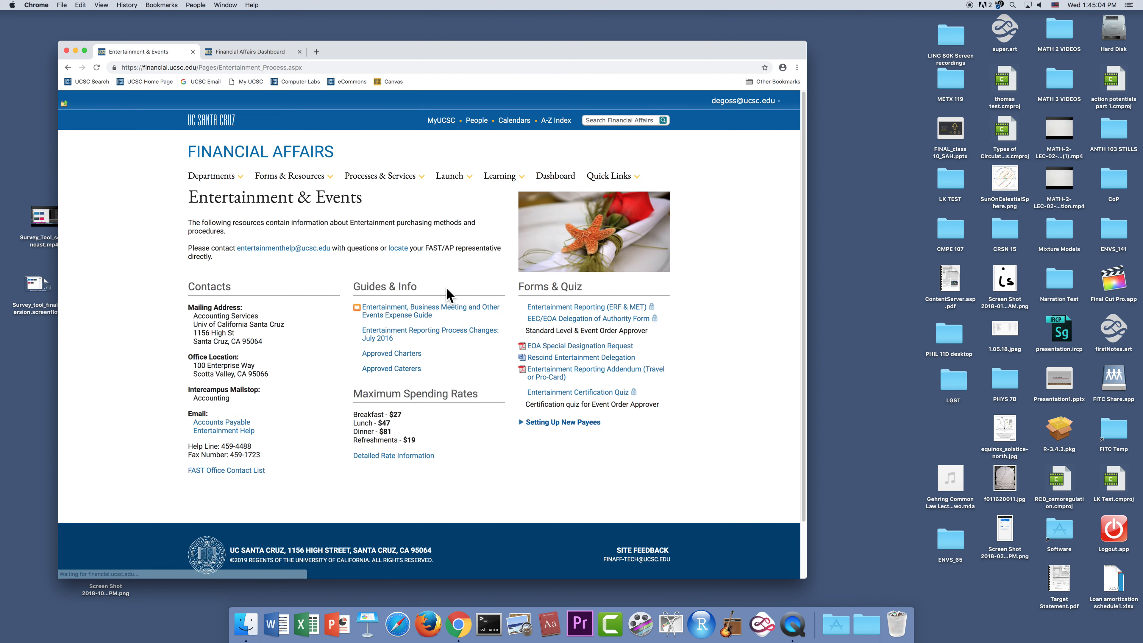
- Open the Entertainment, Business Meeting and Other Events Expense Guide and look through its Before You Start section and topic list
left_click(416, 314)
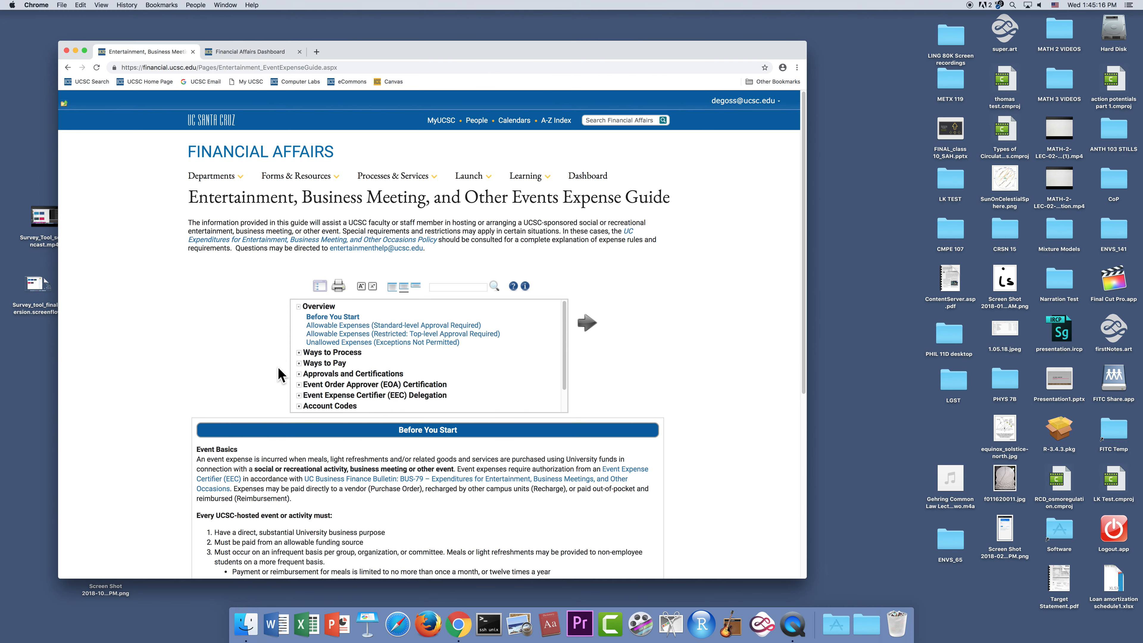
scroll(279, 374, "down", 1)
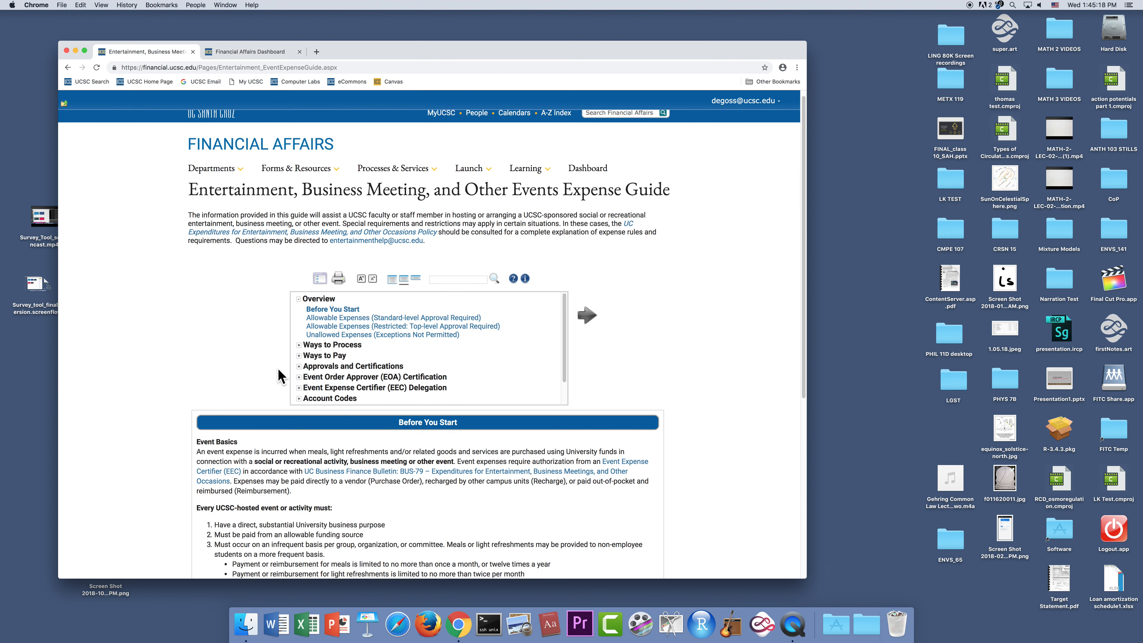
scroll(278, 368, "down", 4)
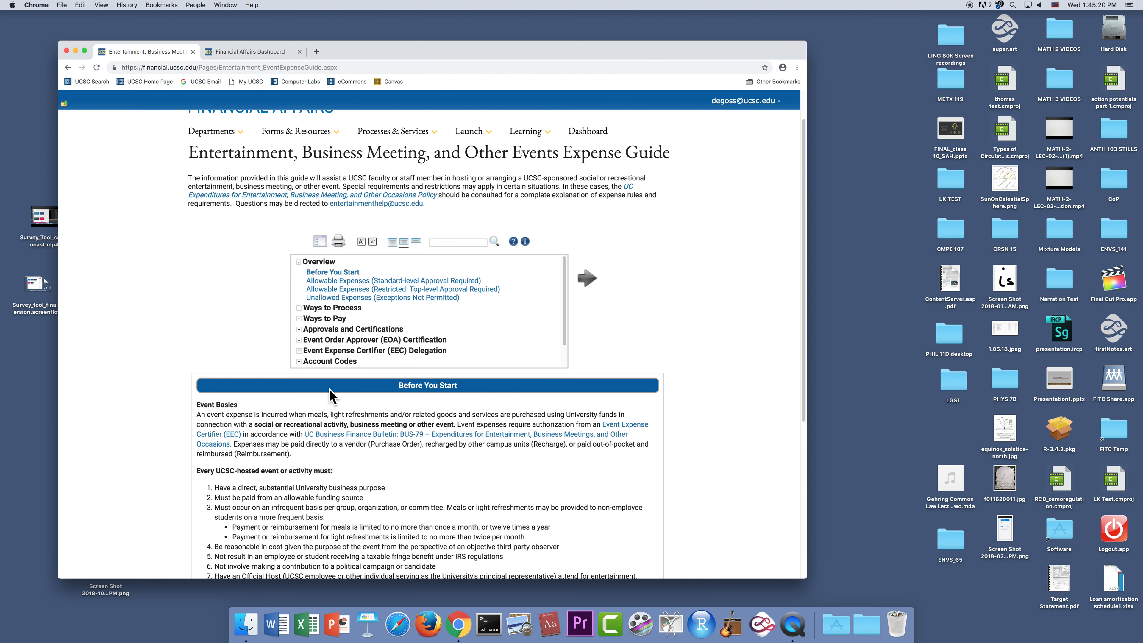
scroll(334, 396, "down", 1)
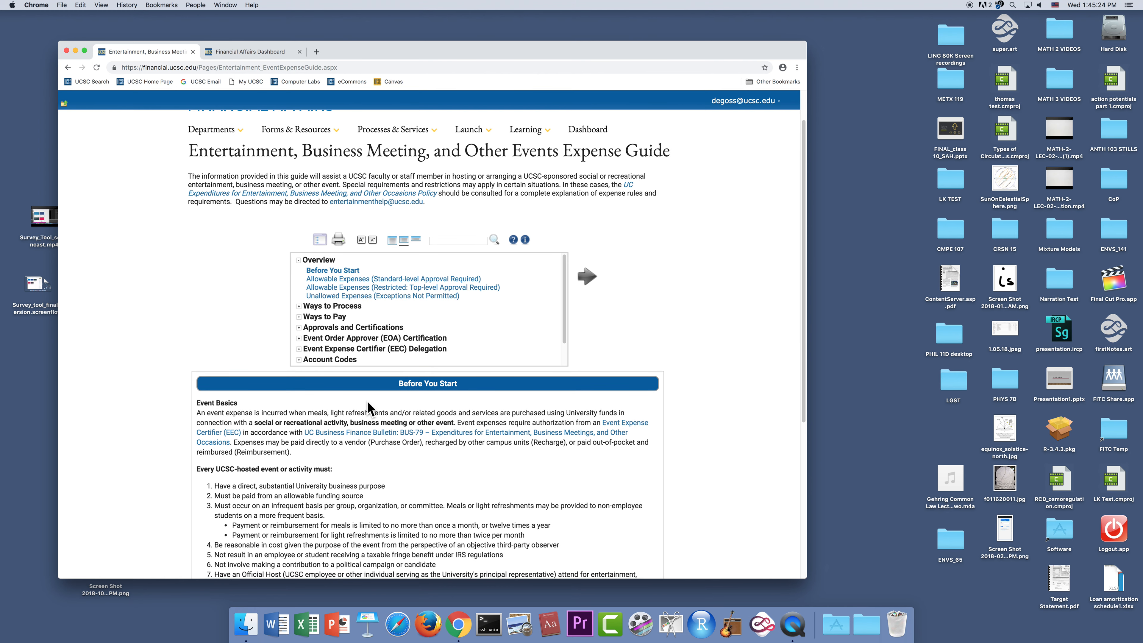
scroll(369, 413, "down", 2)
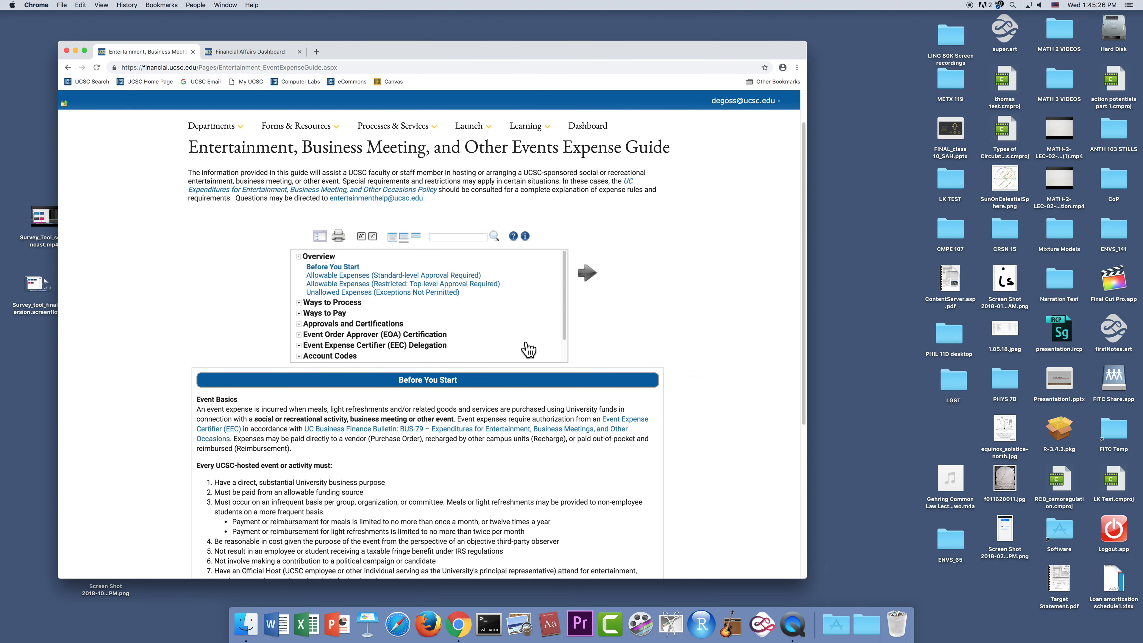
left_click_drag(566, 308, 566, 333)
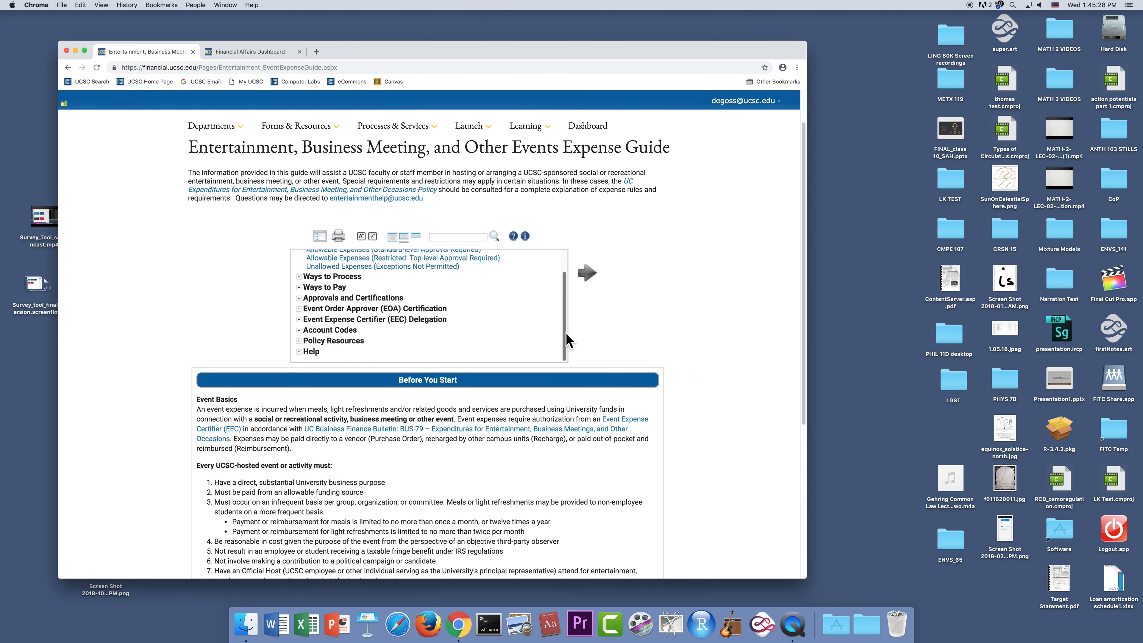